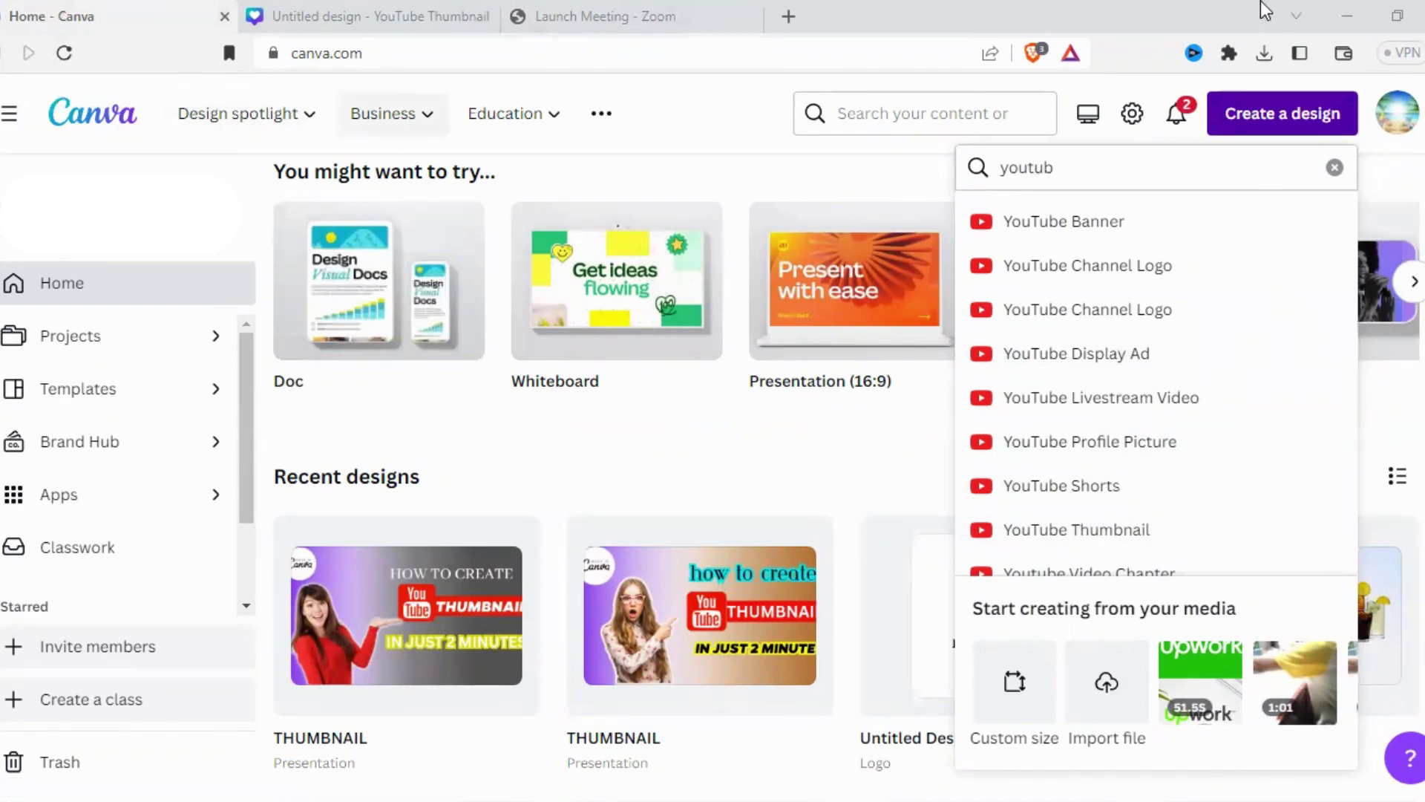
Step: Open a blank 1280 × 720 YouTube Thumbnail design found by searching 'youtub'
{"action": "left_click", "coordinate": [1118, 512]}
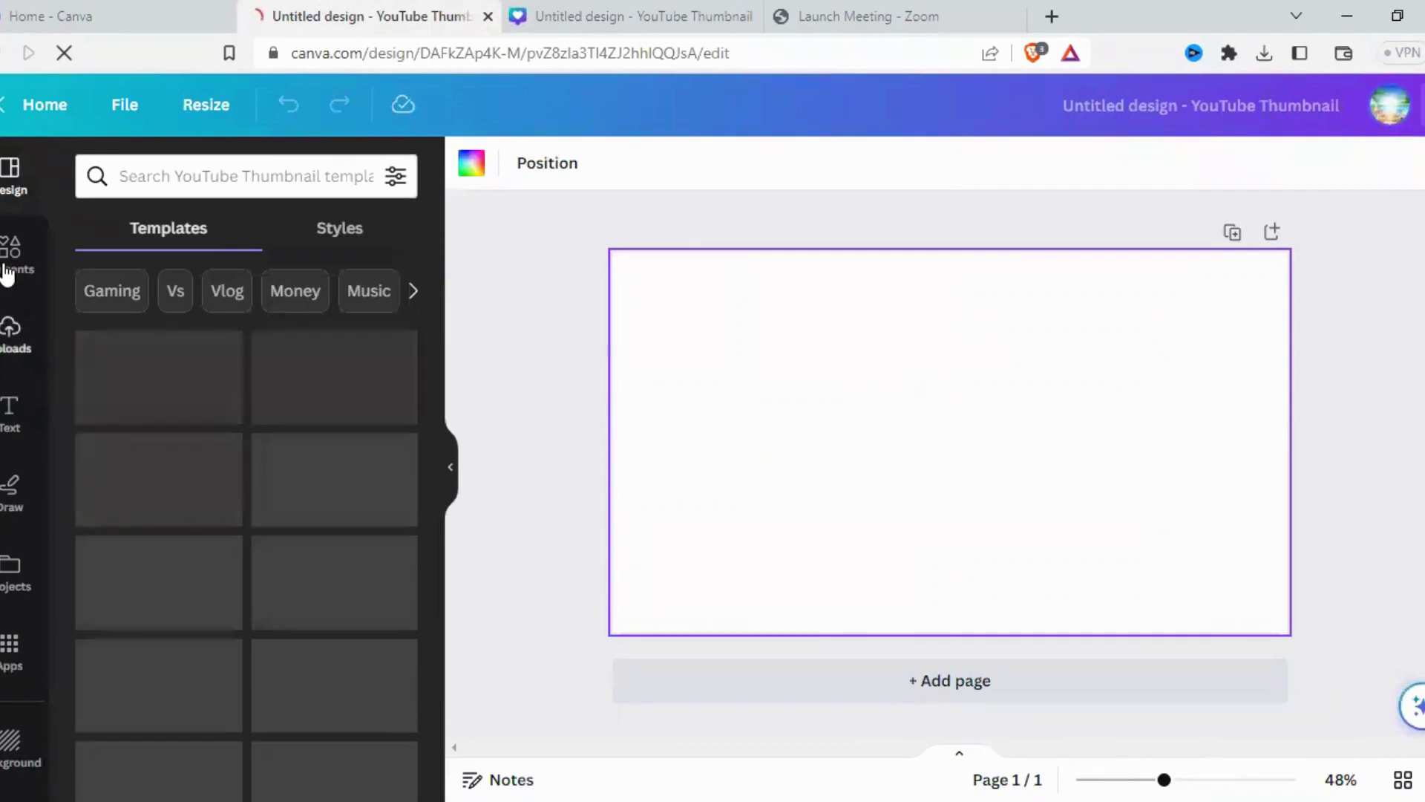
Step: Add the family photo and the little-girl photo from Elements, placing them left and right
{"action": "left_click", "coordinate": [8, 268]}
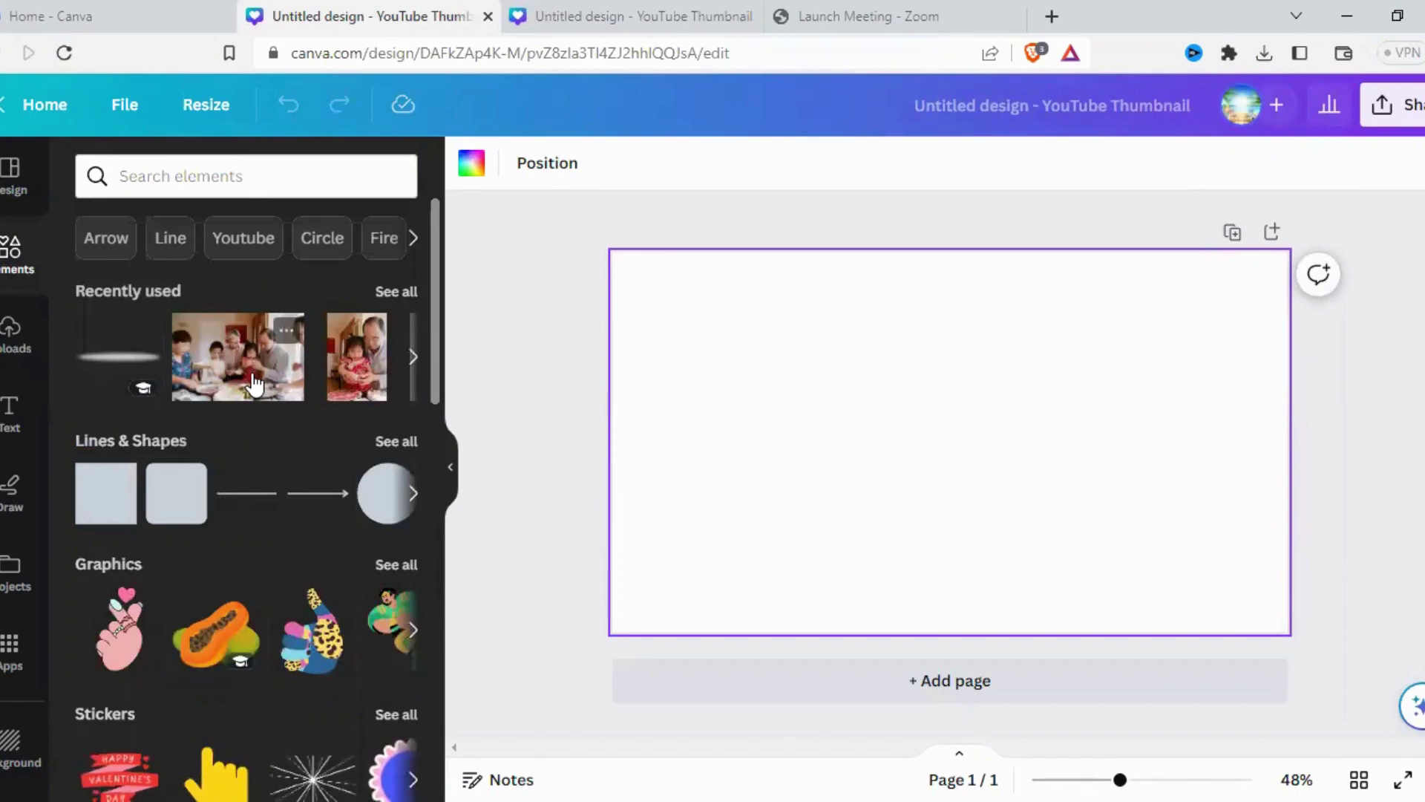
{"action": "left_click", "coordinate": [253, 384]}
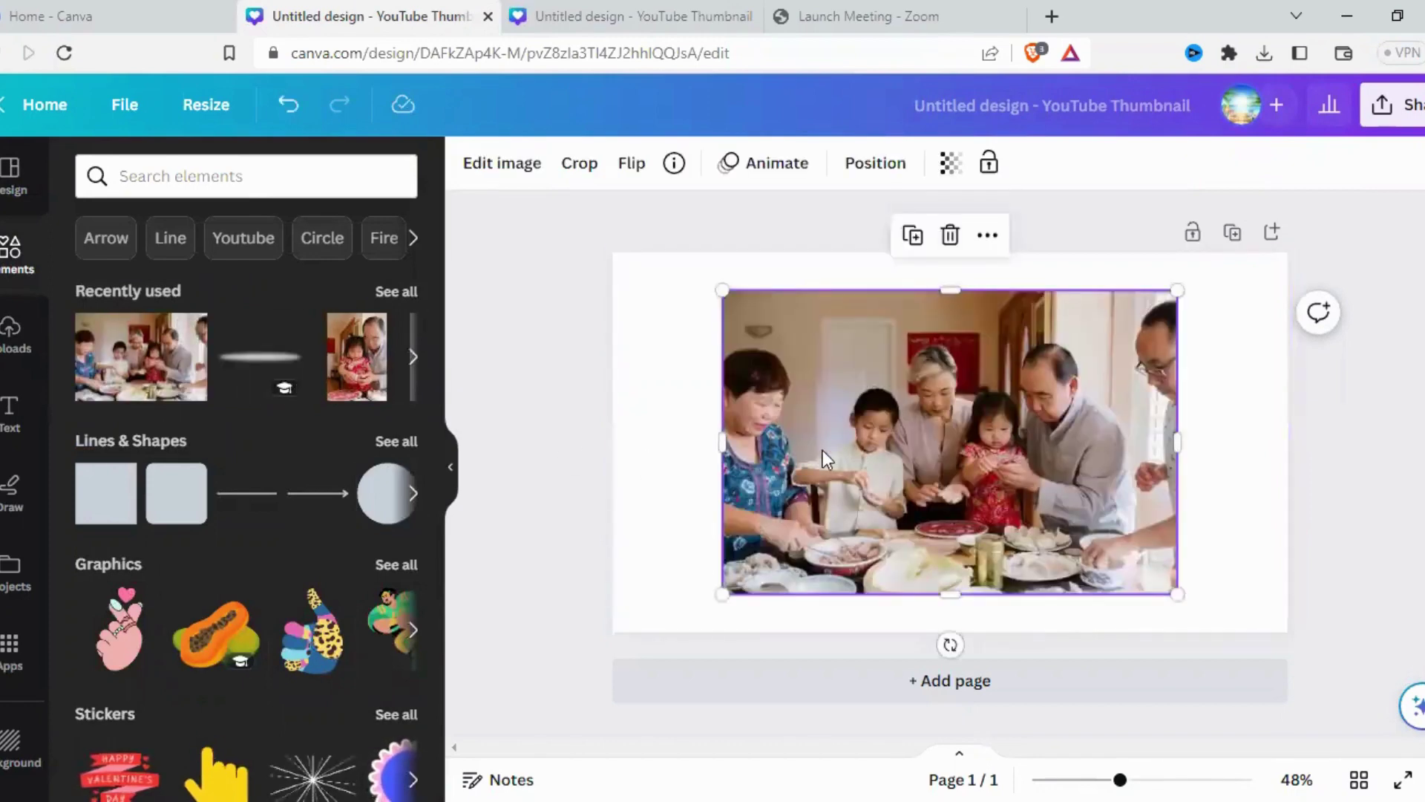
{"action": "left_click_drag", "start_coordinate": [824, 456], "coordinate": [713, 457]}
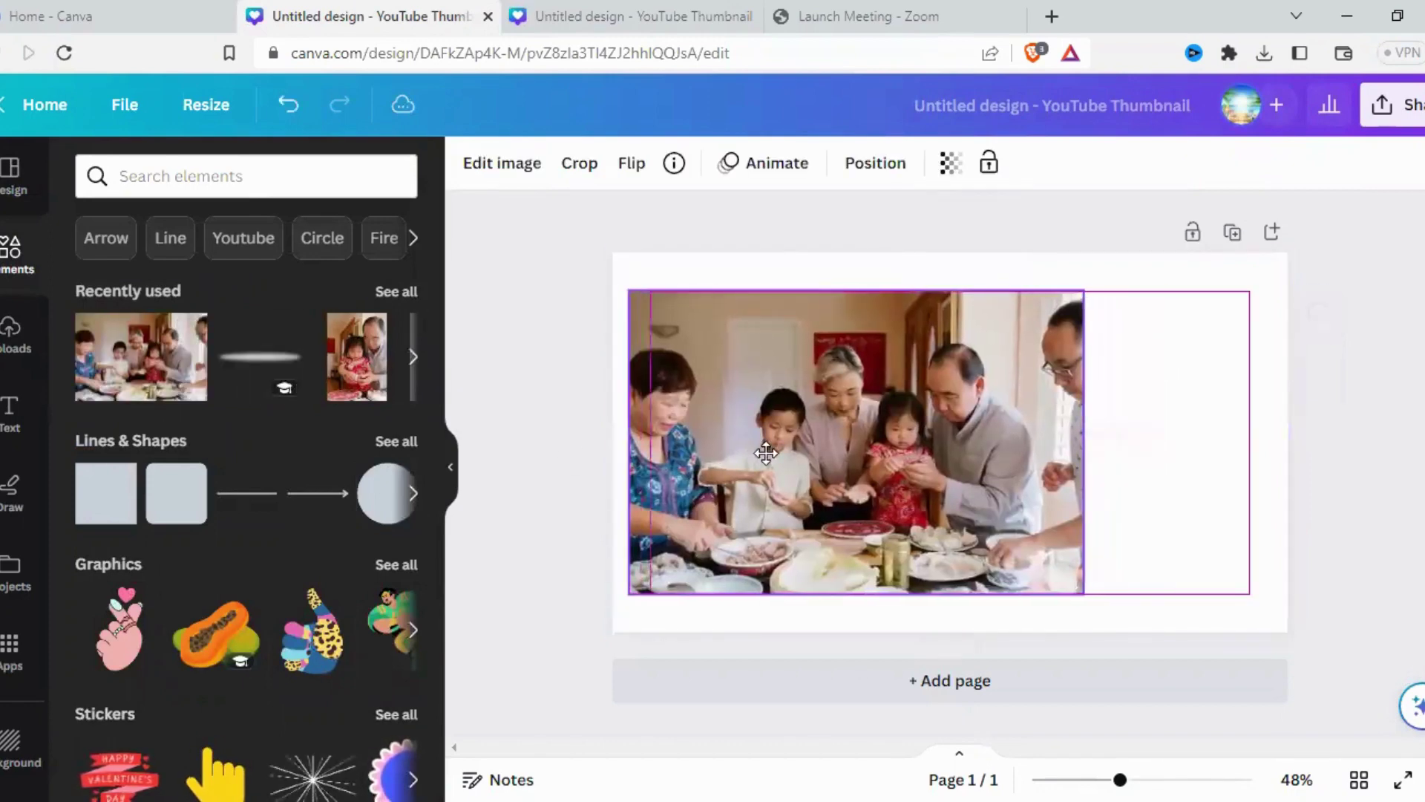
{"action": "left_click", "coordinate": [353, 345]}
{"action": "mouse_move", "coordinate": [1001, 479]}
{"action": "left_mouse_down"}
{"action": "mouse_move", "coordinate": [1213, 458]}
{"action": "mouse_move", "coordinate": [1156, 475]}
{"action": "left_mouse_up"}
Step: Narrow the family photo and resize the girl photo so the two edges meet
{"action": "left_click", "coordinate": [924, 467]}
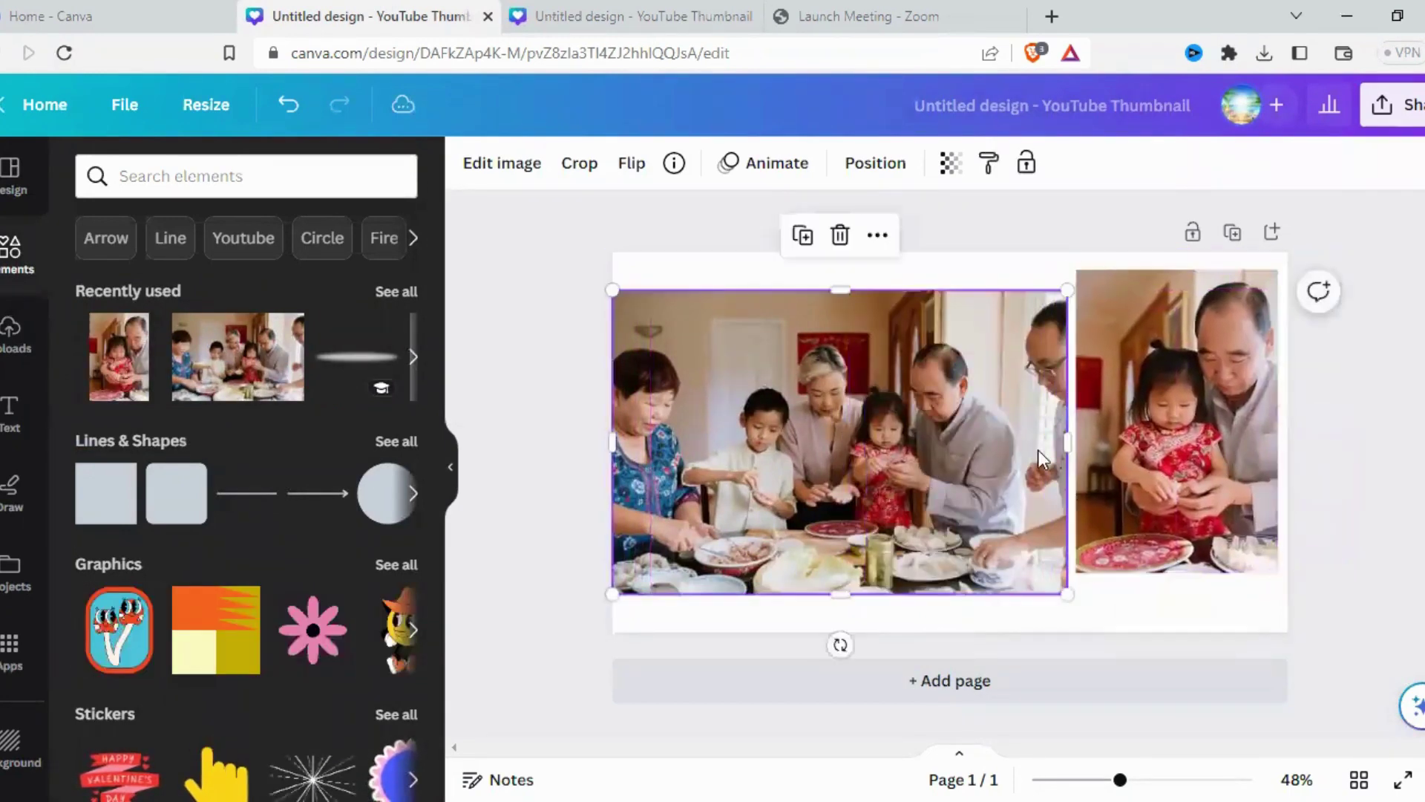
{"action": "left_click_drag", "start_coordinate": [1067, 443], "coordinate": [916, 469]}
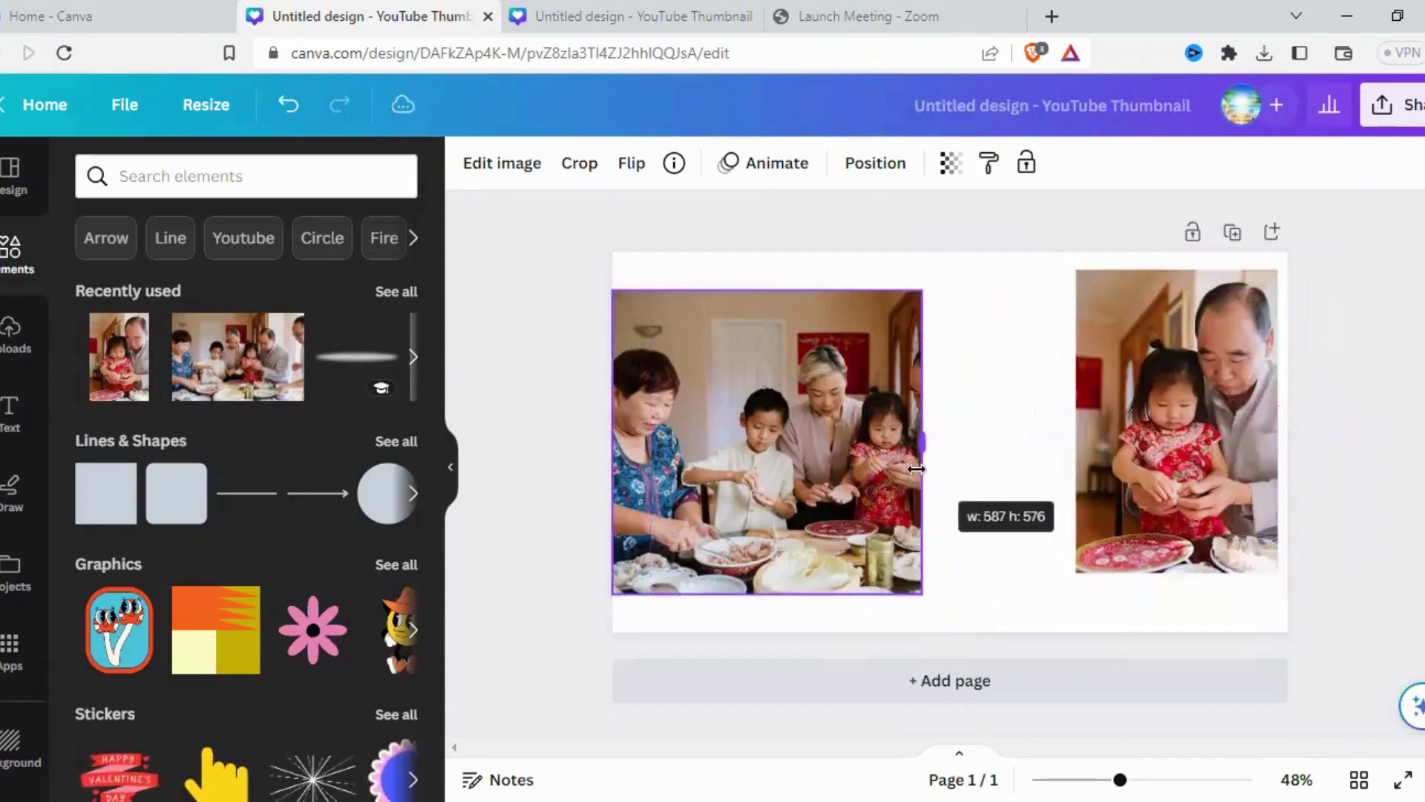
{"action": "left_click_drag", "start_coordinate": [1122, 469], "coordinate": [996, 462]}
{"action": "left_click_drag", "start_coordinate": [1152, 444], "coordinate": [1195, 443]}
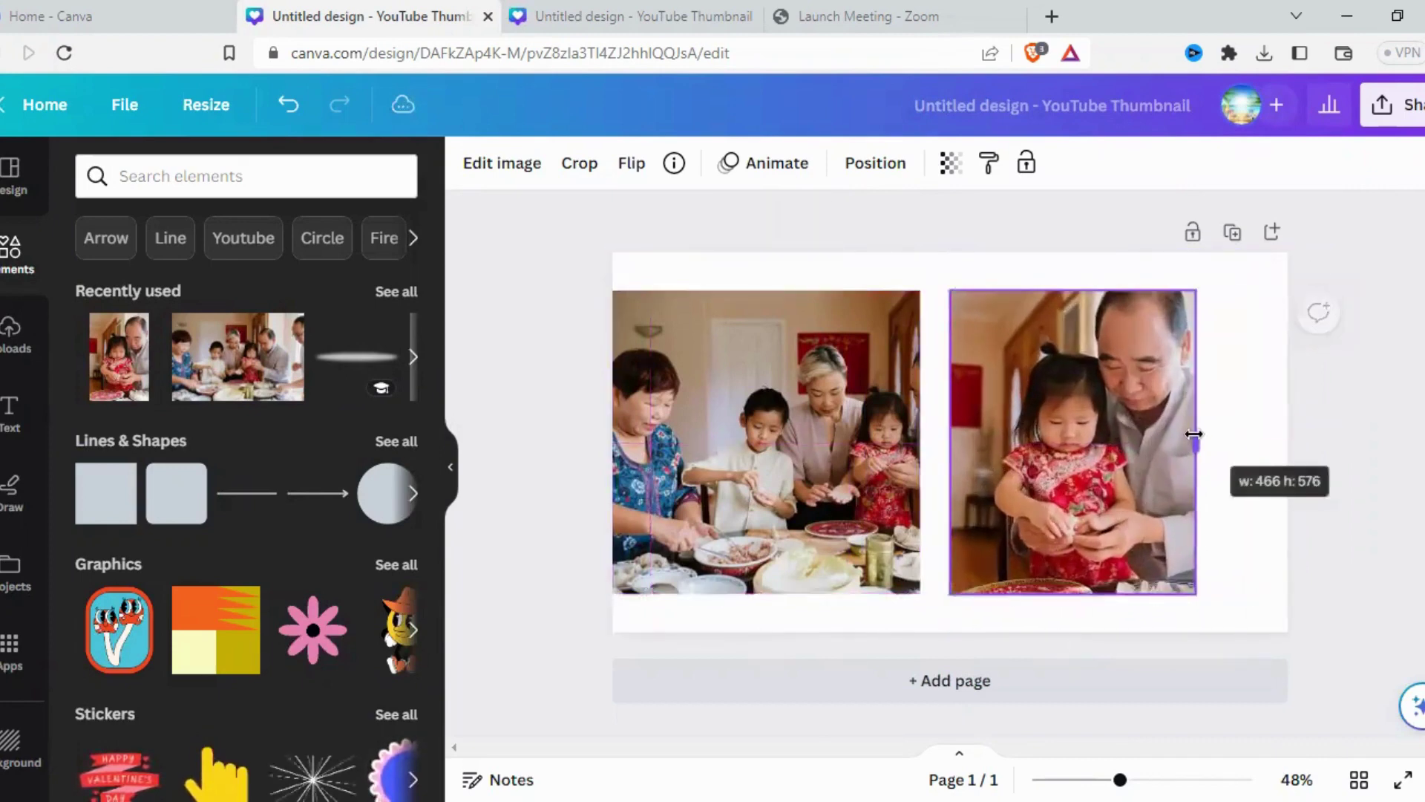
{"action": "left_click_drag", "start_coordinate": [1106, 459], "coordinate": [1073, 460]}
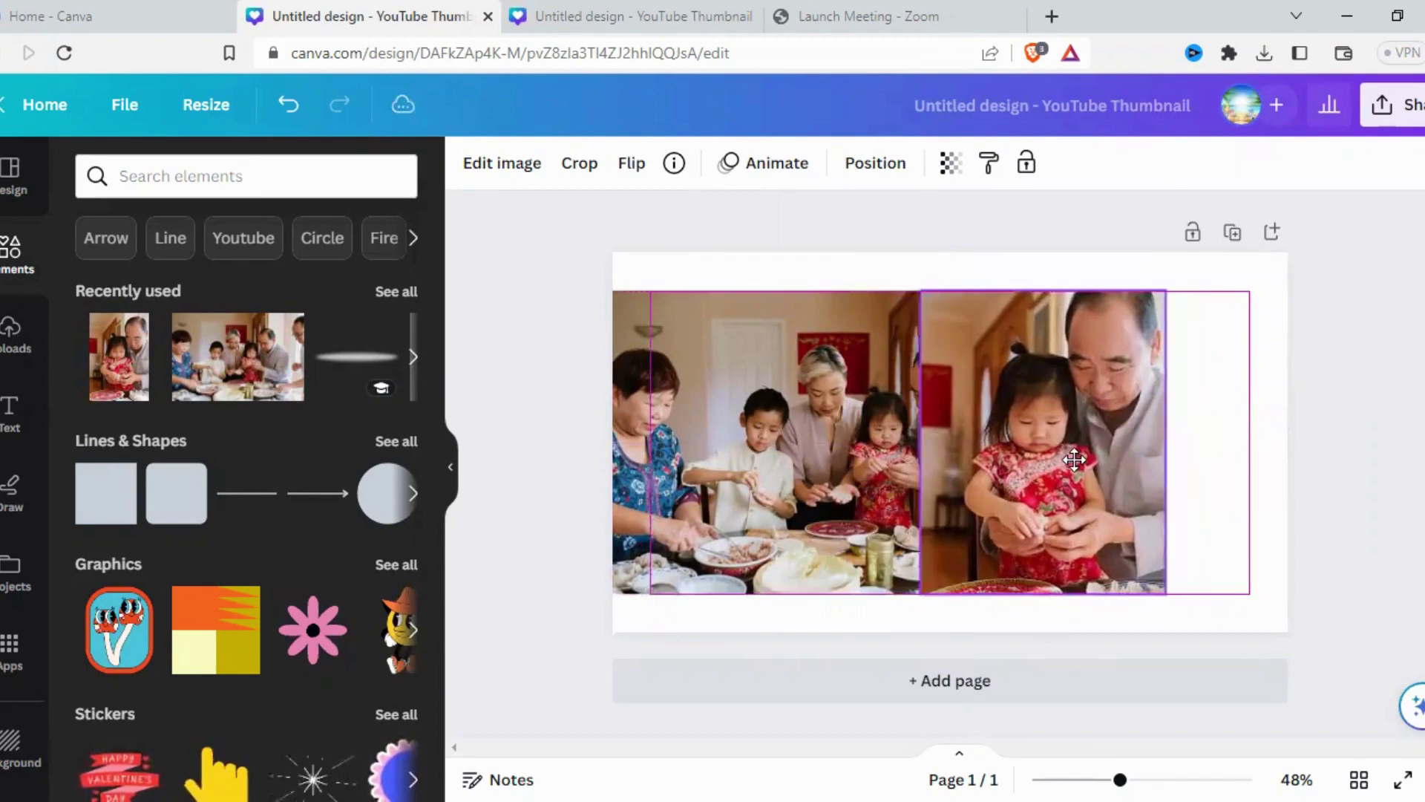
{"action": "left_click", "coordinate": [749, 483]}
{"action": "left_click", "coordinate": [1051, 473]}
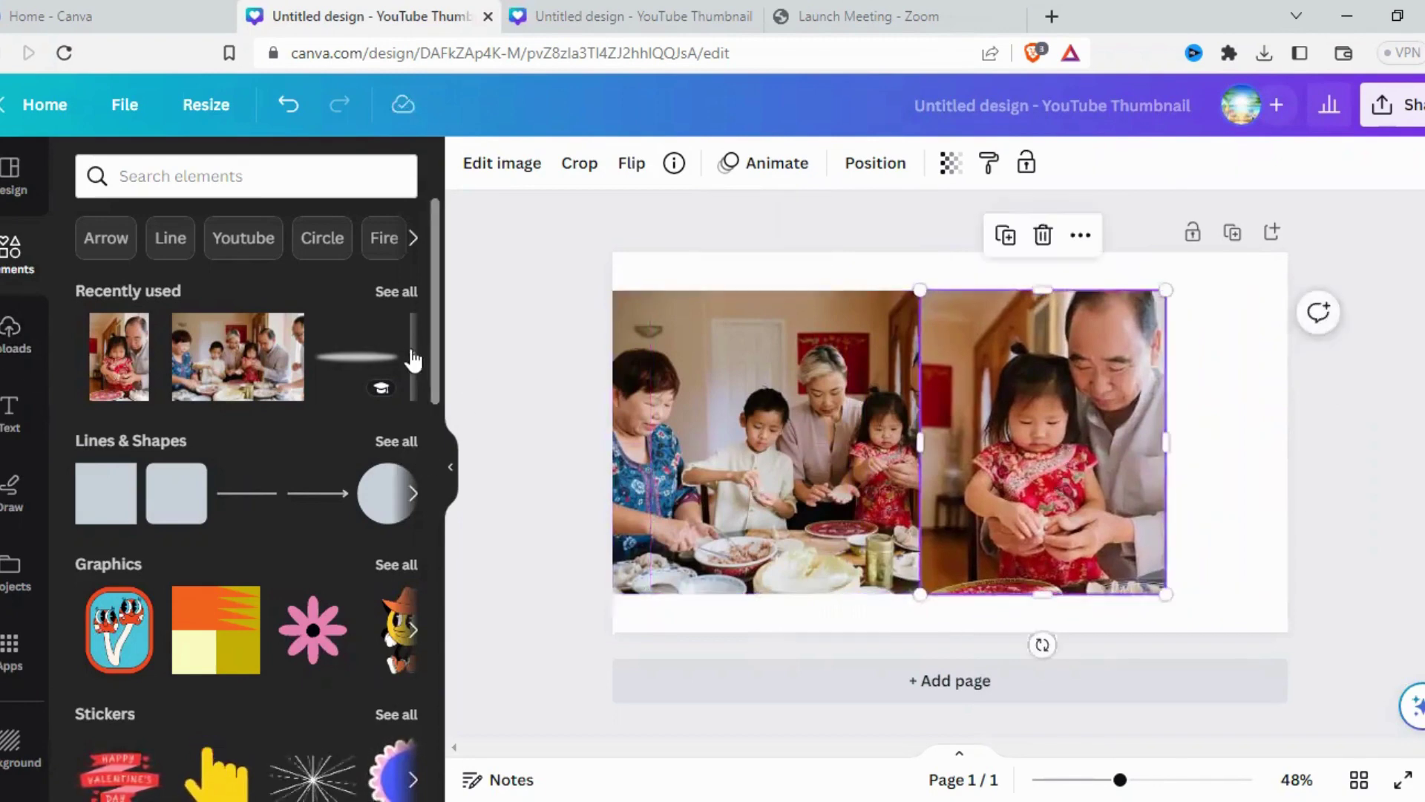
{"action": "mouse_move", "coordinate": [356, 357]}
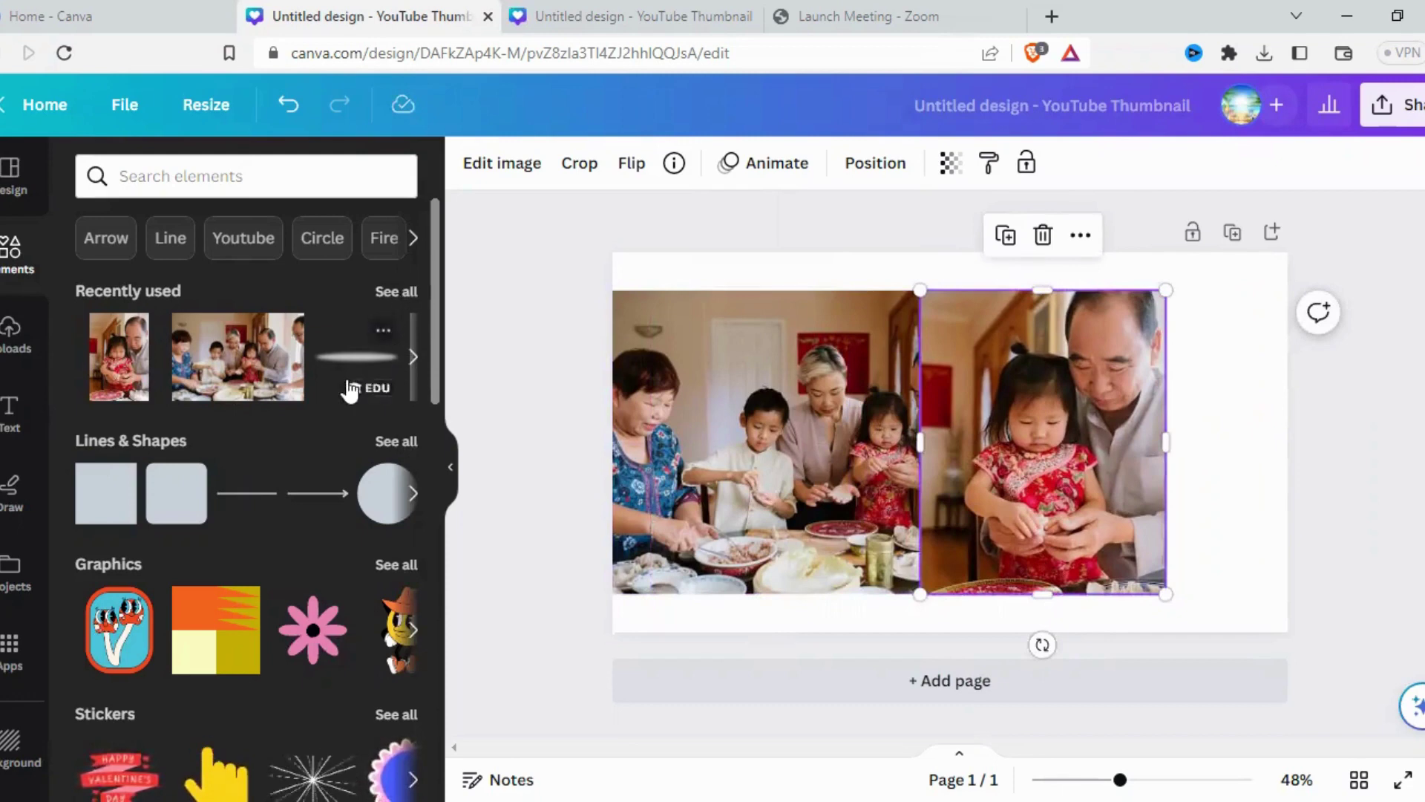
Step: Check the Blurred Shadow Illustration's details and add it onto the photos
{"action": "left_click", "coordinate": [383, 332]}
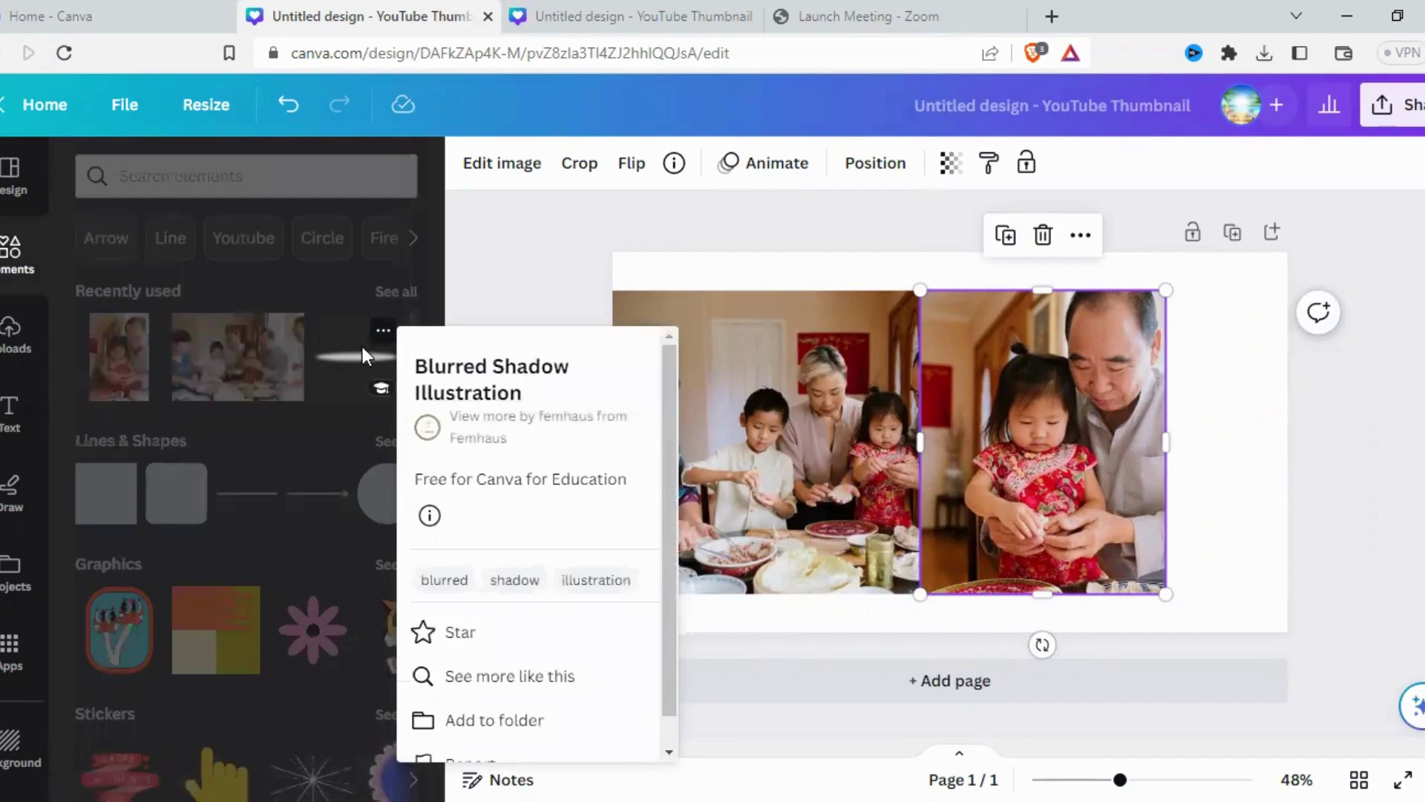
{"action": "left_click", "coordinate": [363, 347]}
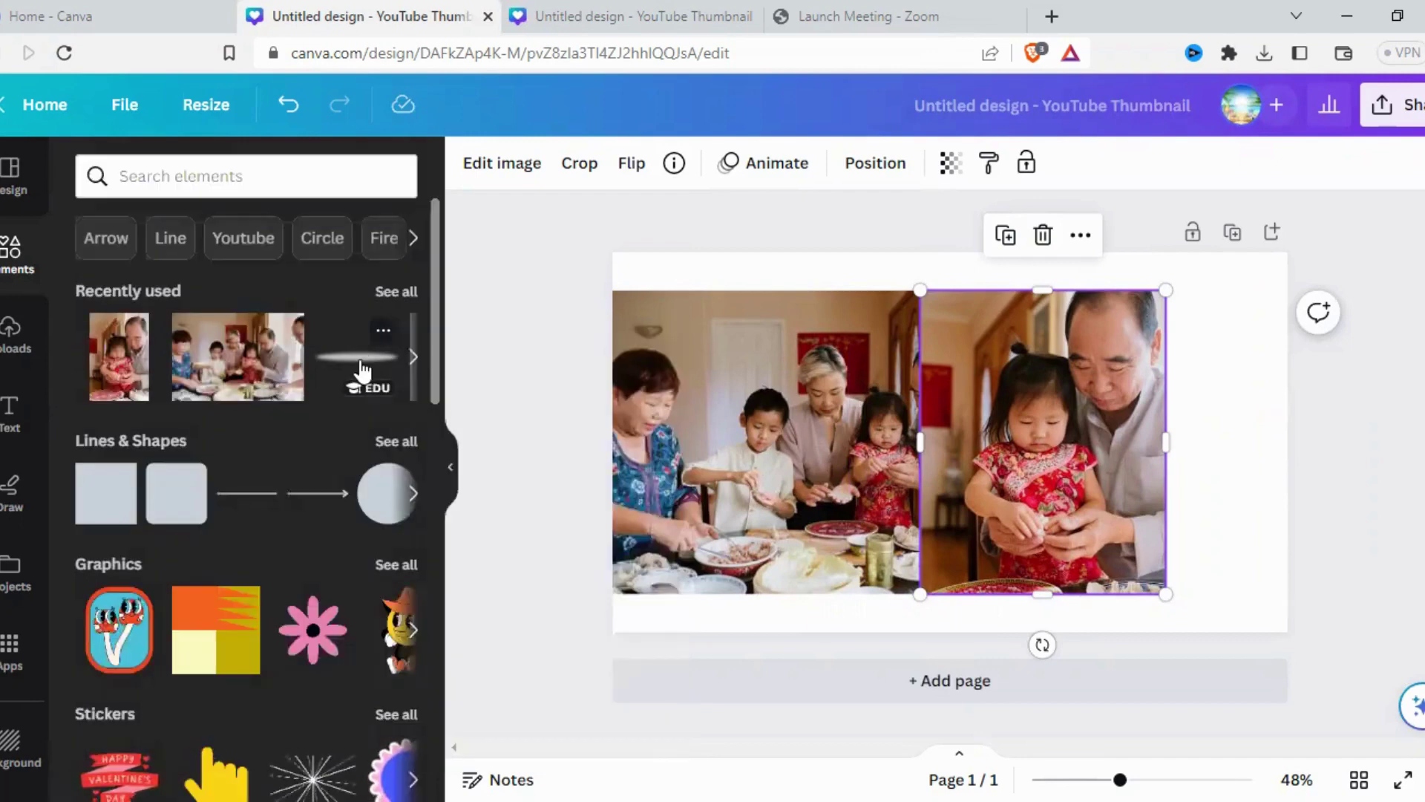
{"action": "left_click", "coordinate": [362, 369]}
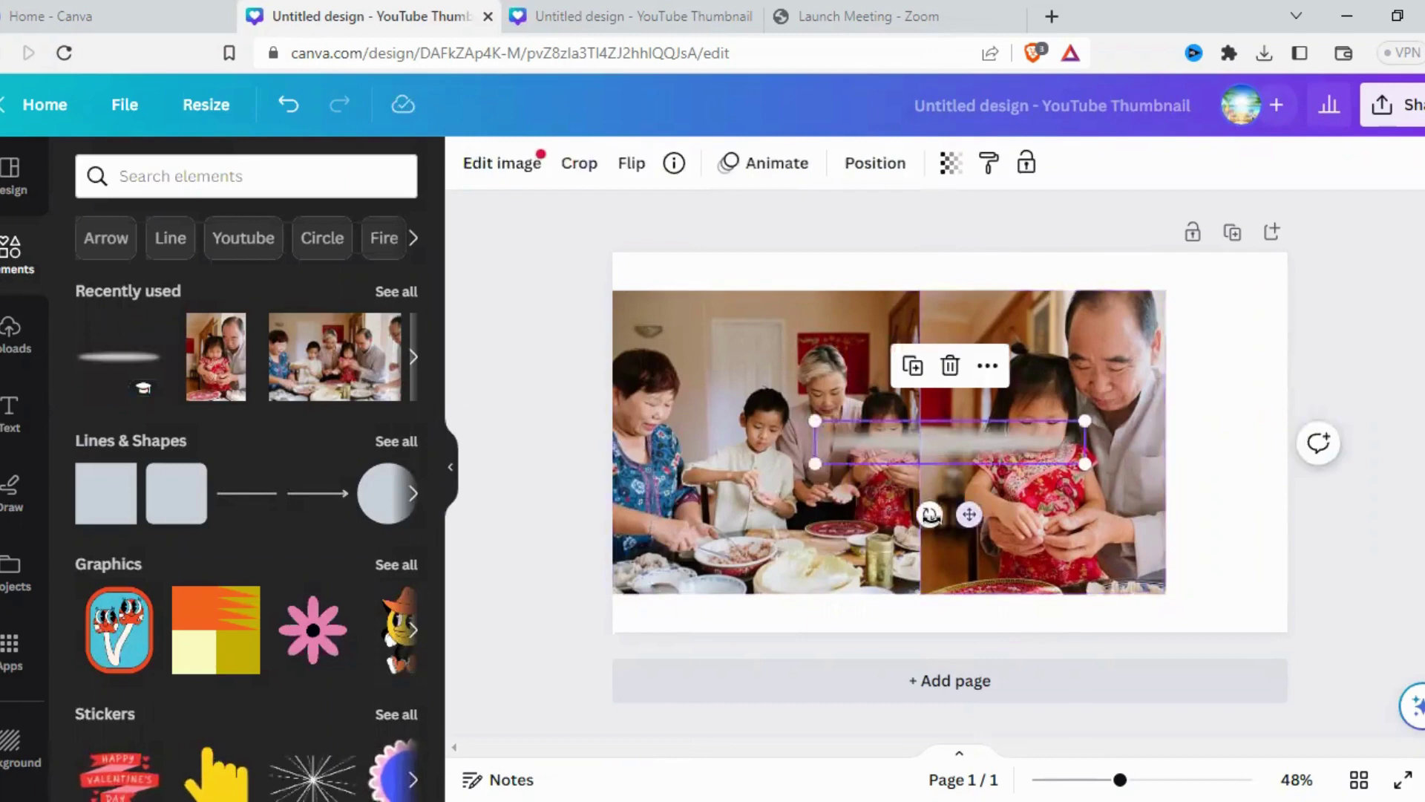
Step: Rotate the blurred shadow to about 90° on the photo seam, stretched to full photo height
{"action": "mouse_move", "coordinate": [910, 522]}
{"action": "left_mouse_down"}
{"action": "mouse_move", "coordinate": [771, 449]}
{"action": "mouse_move", "coordinate": [781, 395]}
{"action": "mouse_move", "coordinate": [813, 444]}
{"action": "left_mouse_up"}
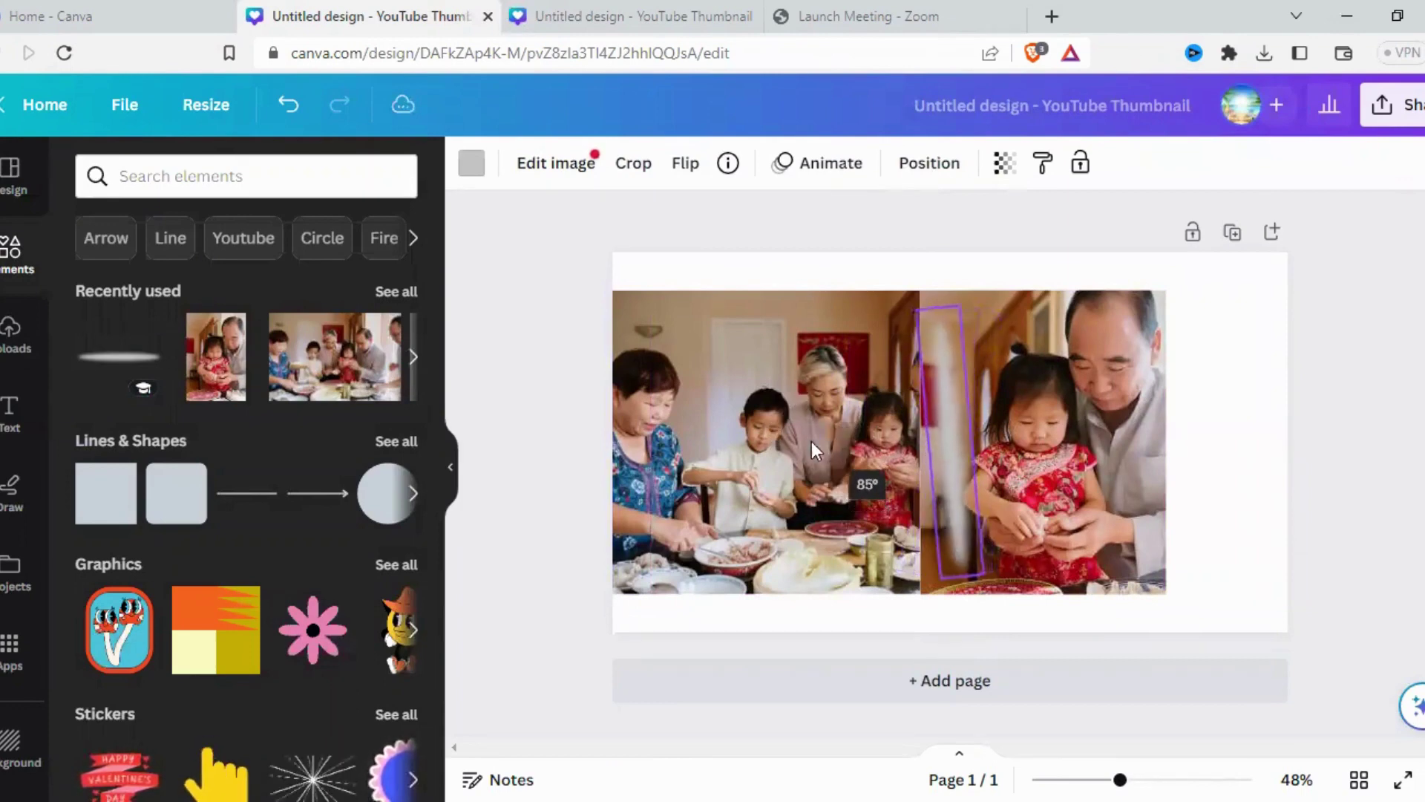
{"action": "left_click_drag", "start_coordinate": [813, 444], "coordinate": [812, 441]}
{"action": "left_click_drag", "start_coordinate": [911, 464], "coordinate": [883, 431]}
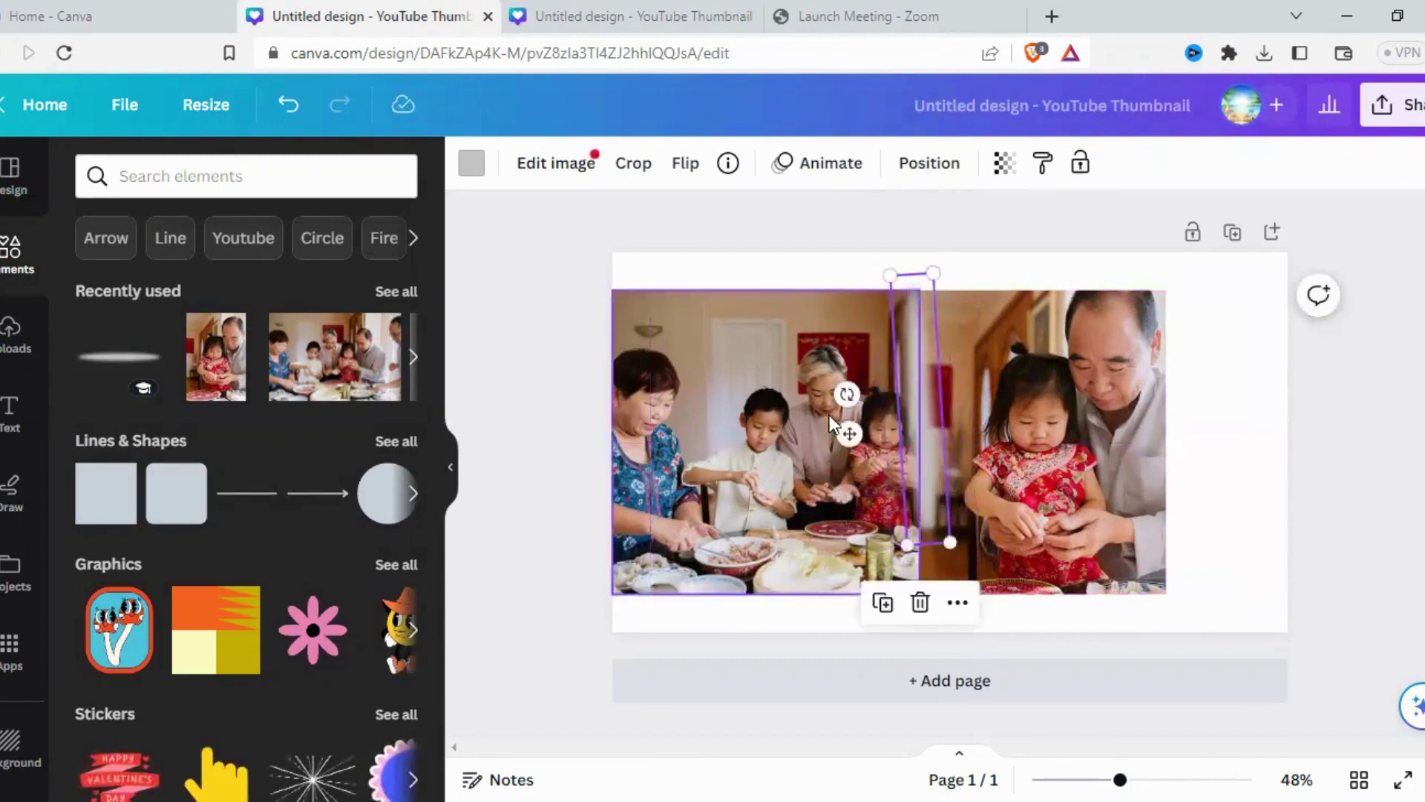
{"action": "left_click_drag", "start_coordinate": [844, 395], "coordinate": [831, 390]}
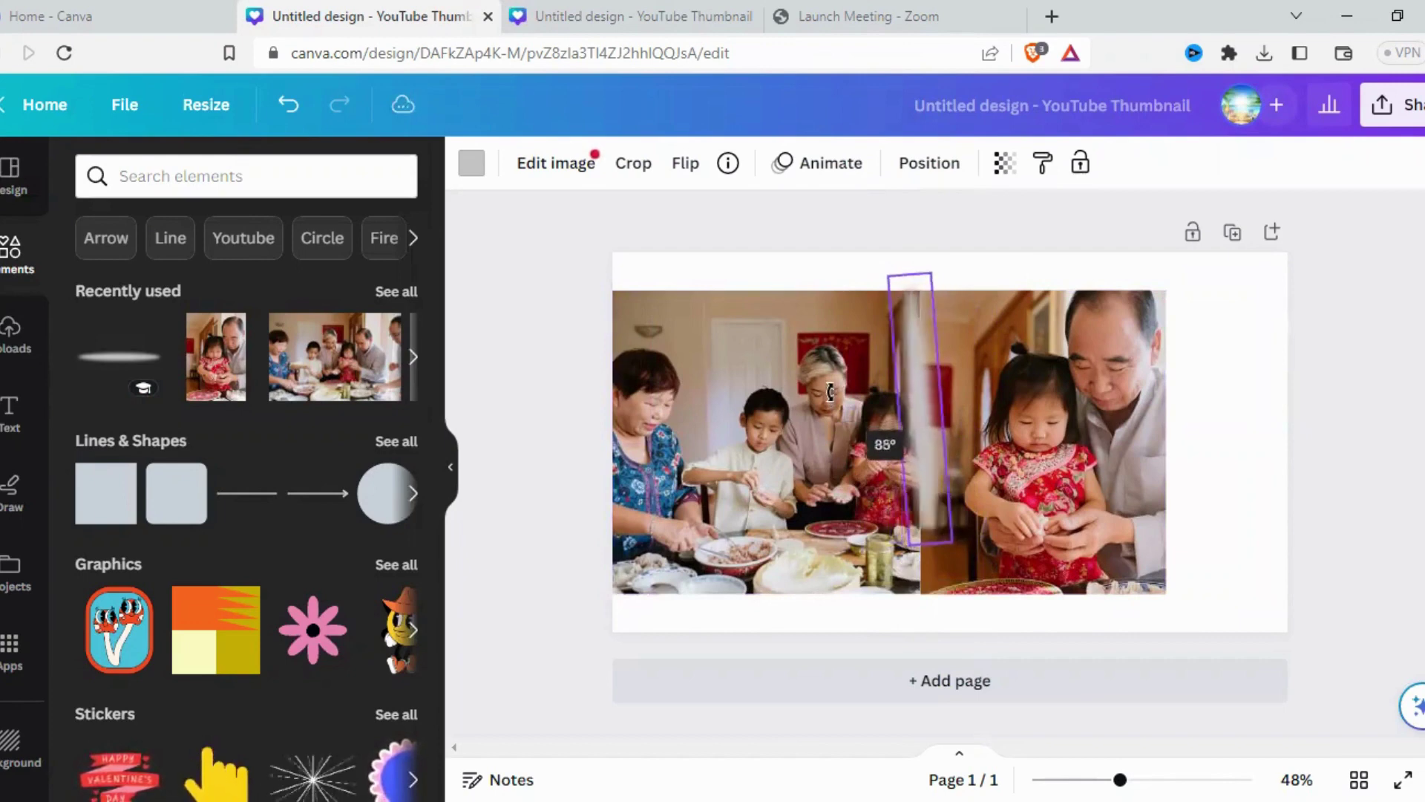
{"action": "left_click_drag", "start_coordinate": [831, 390], "coordinate": [832, 392]}
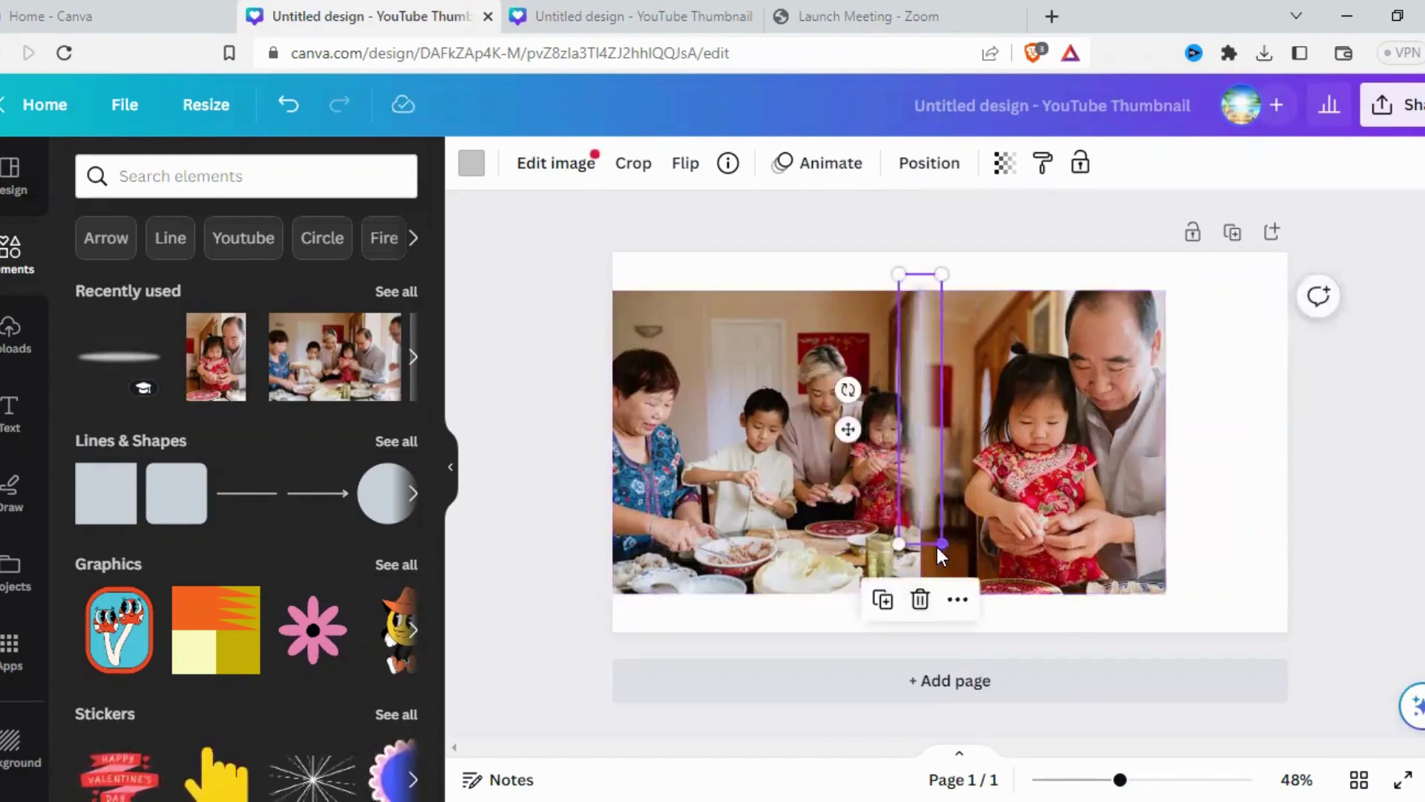
{"action": "mouse_move", "coordinate": [941, 545]}
{"action": "left_mouse_down"}
{"action": "mouse_move", "coordinate": [962, 610]}
{"action": "mouse_move", "coordinate": [953, 643]}
{"action": "left_mouse_up"}
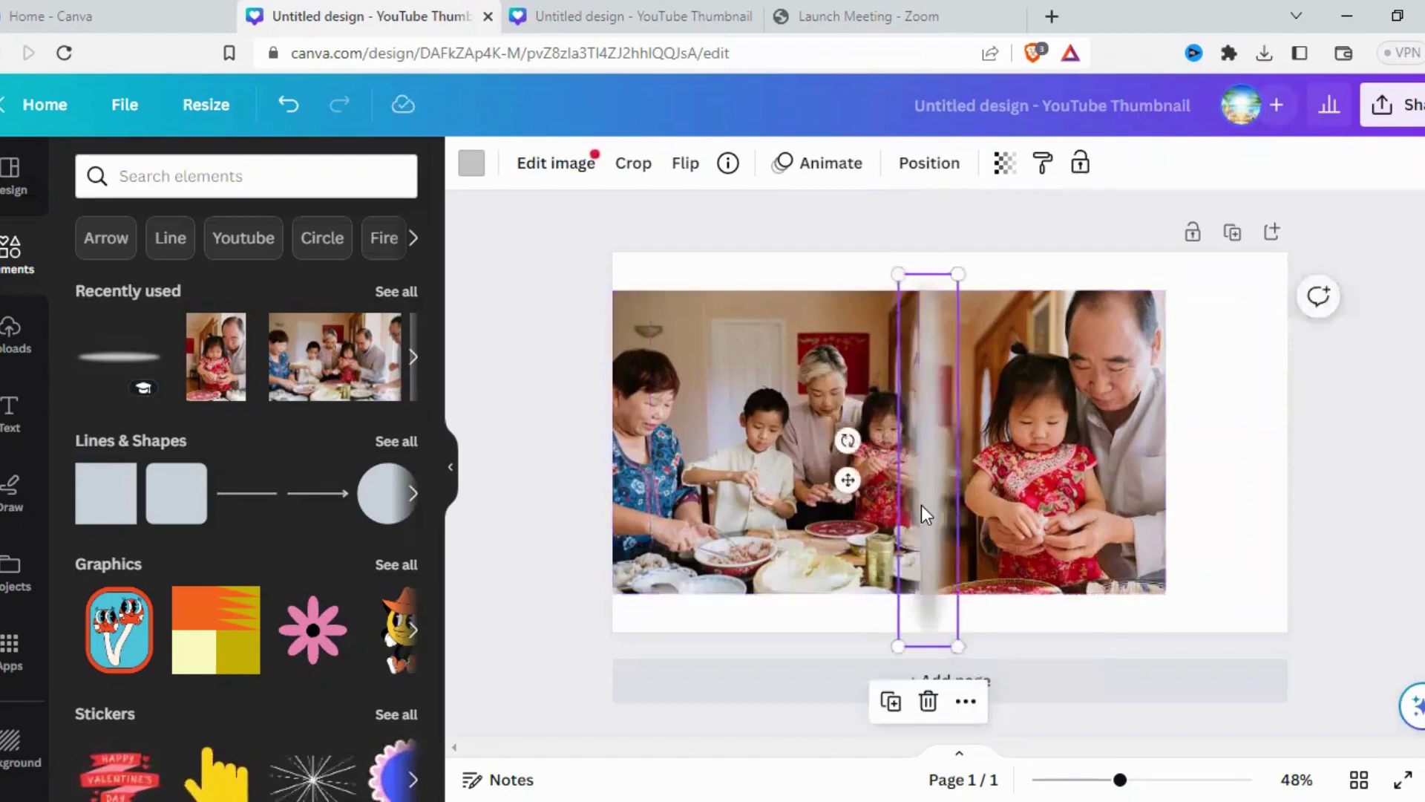
{"action": "left_click_drag", "start_coordinate": [915, 495], "coordinate": [915, 487]}
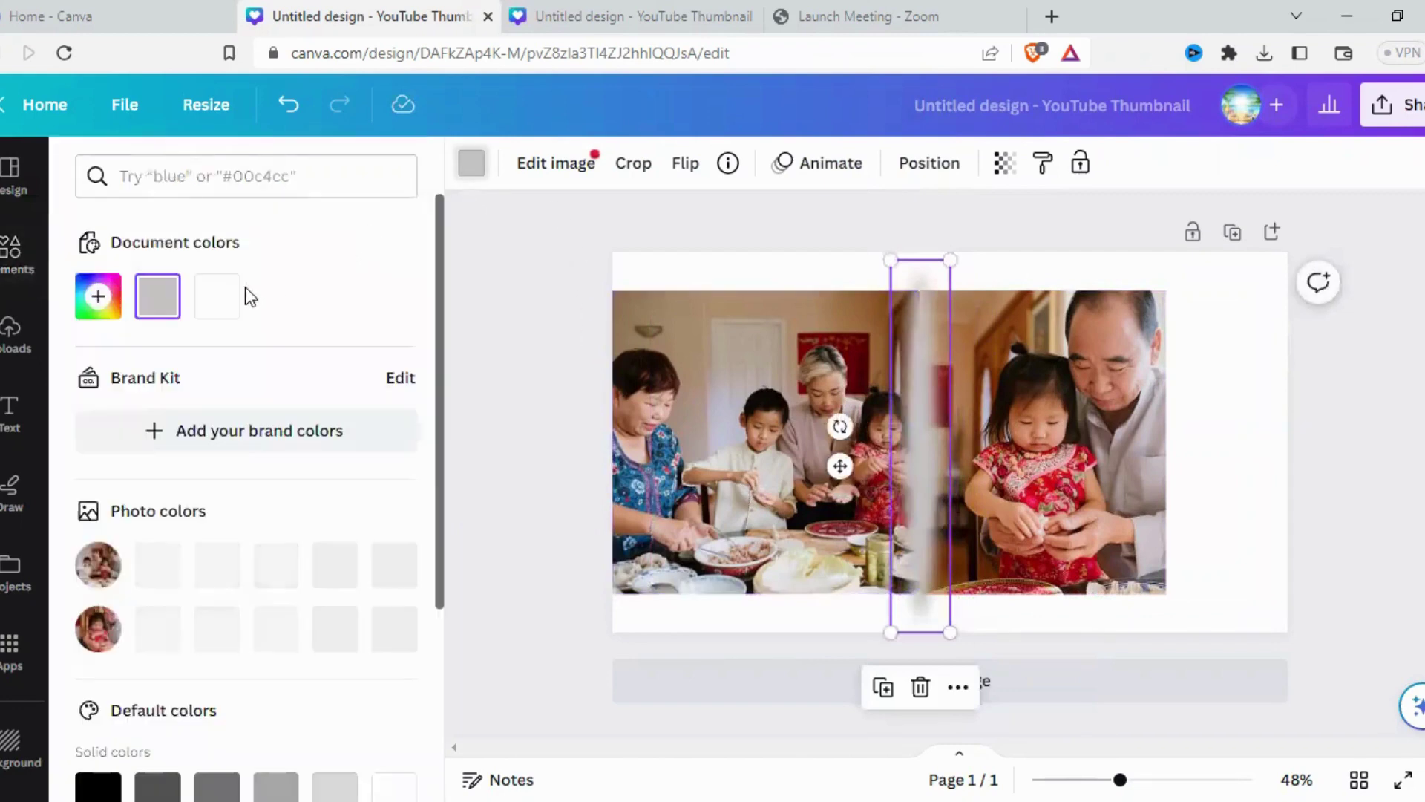
Step: Recolor the upright shadow strip white (#FFFFFF) and nudge it onto the seam
{"action": "left_click", "coordinate": [217, 300]}
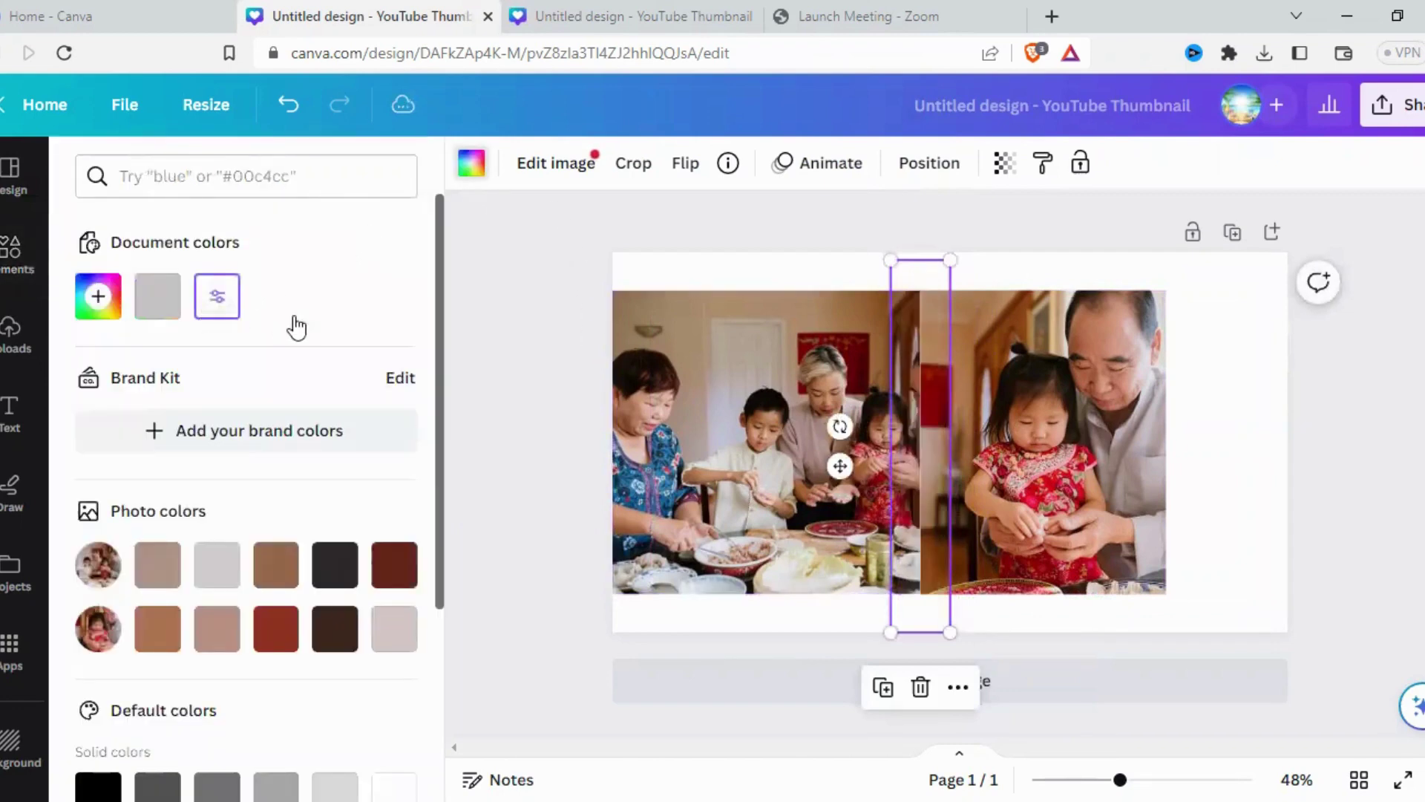
{"action": "left_click", "coordinate": [222, 312]}
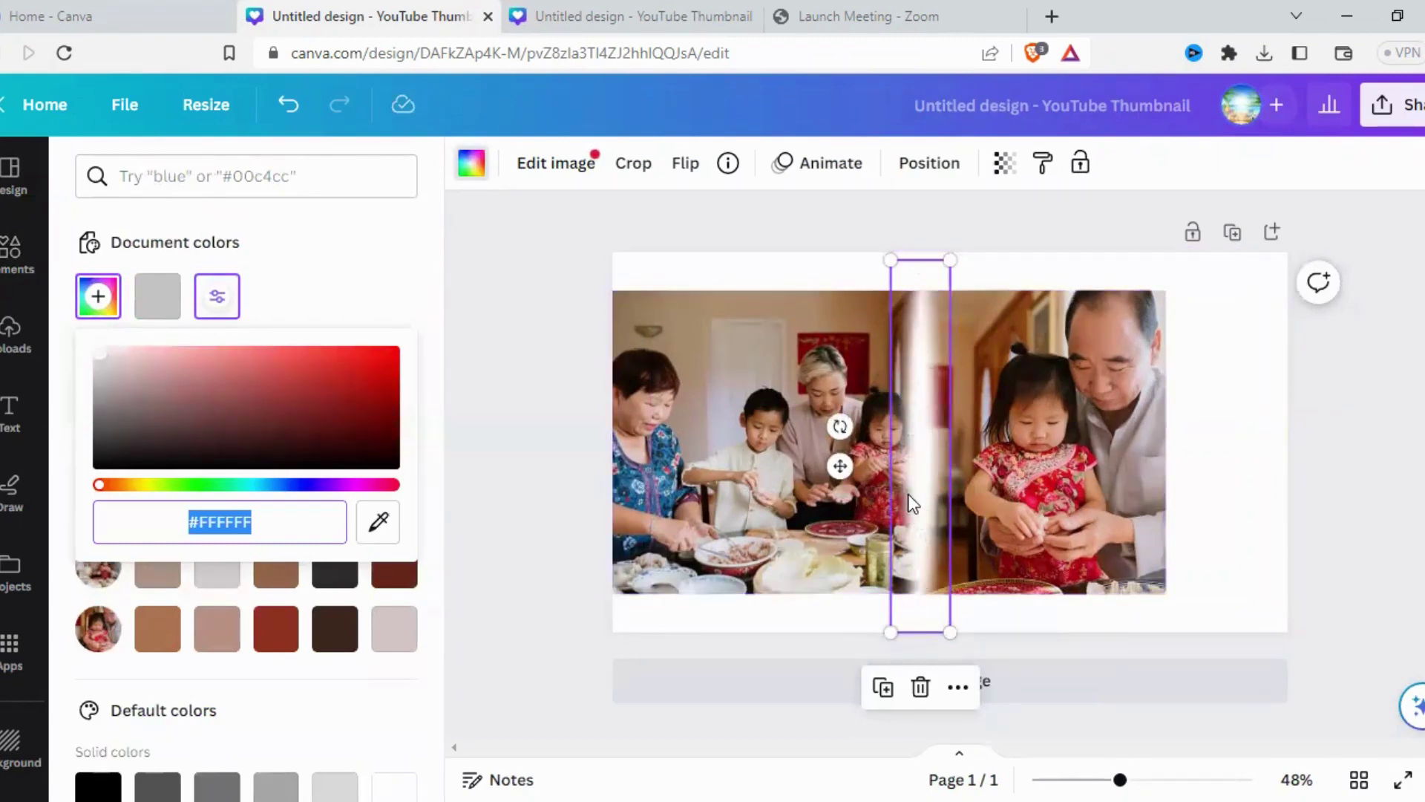
{"action": "left_click_drag", "start_coordinate": [910, 490], "coordinate": [907, 498]}
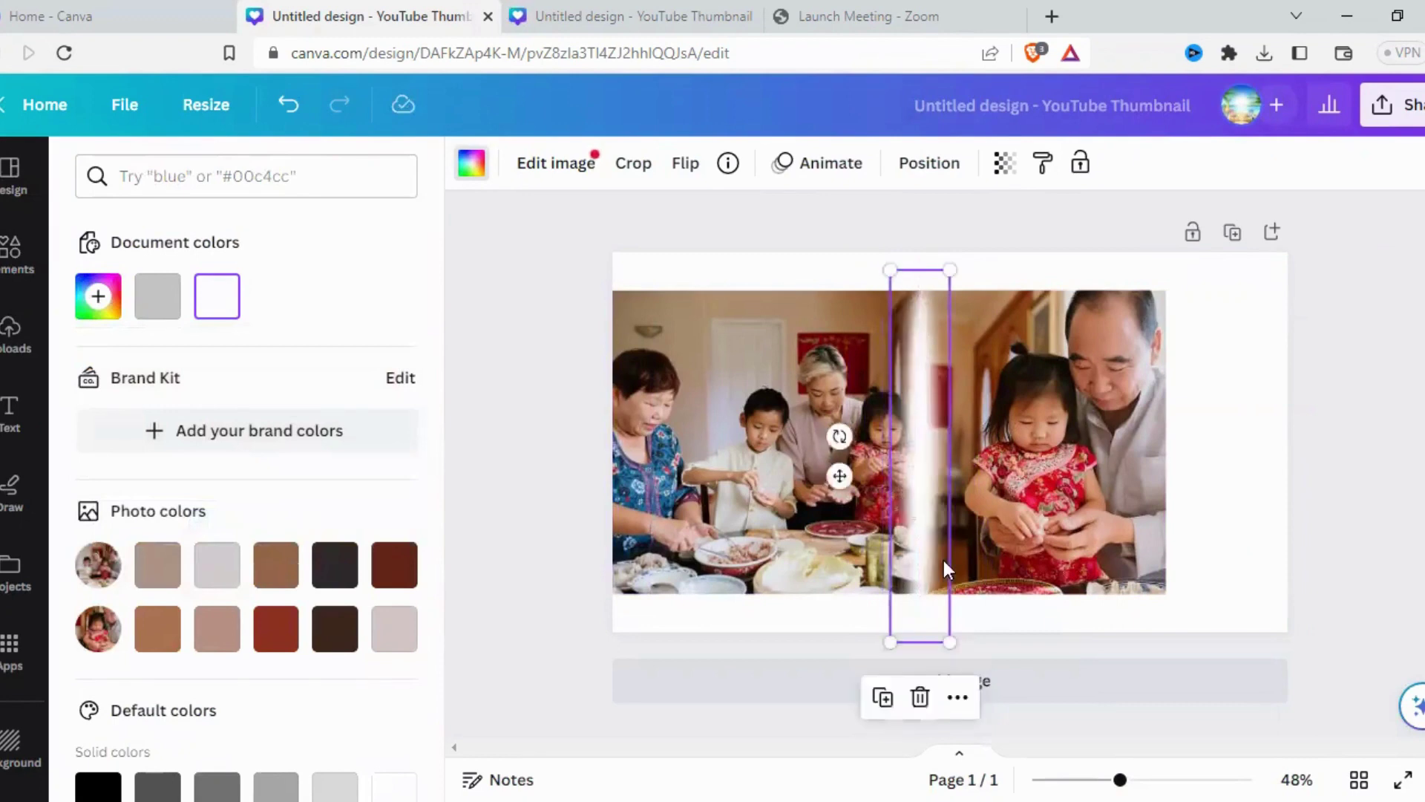
{"action": "key", "text": "Escape"}
Step: Duplicate the page and delete the girl photo from Page 1
{"action": "left_click", "coordinate": [1313, 546]}
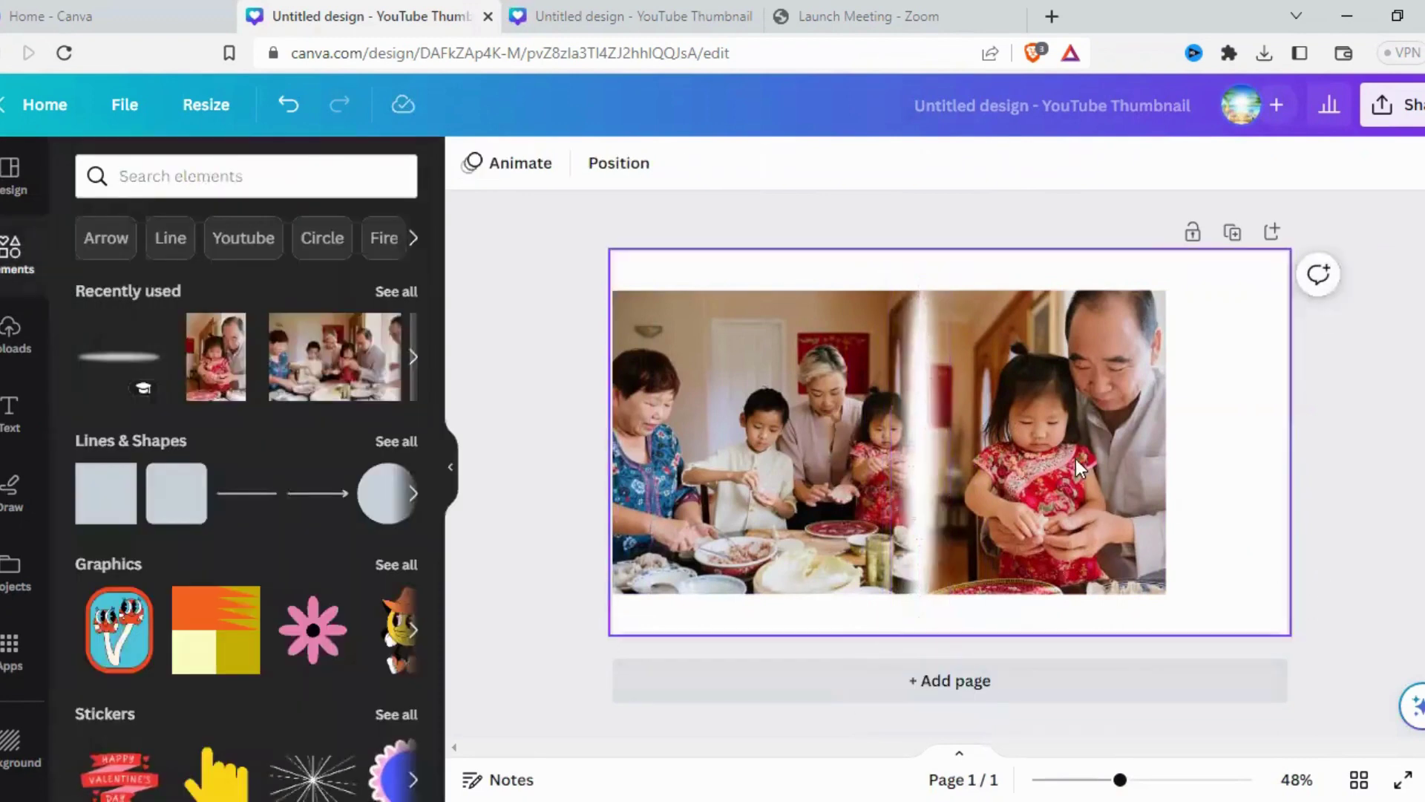
{"action": "left_click", "coordinate": [897, 465]}
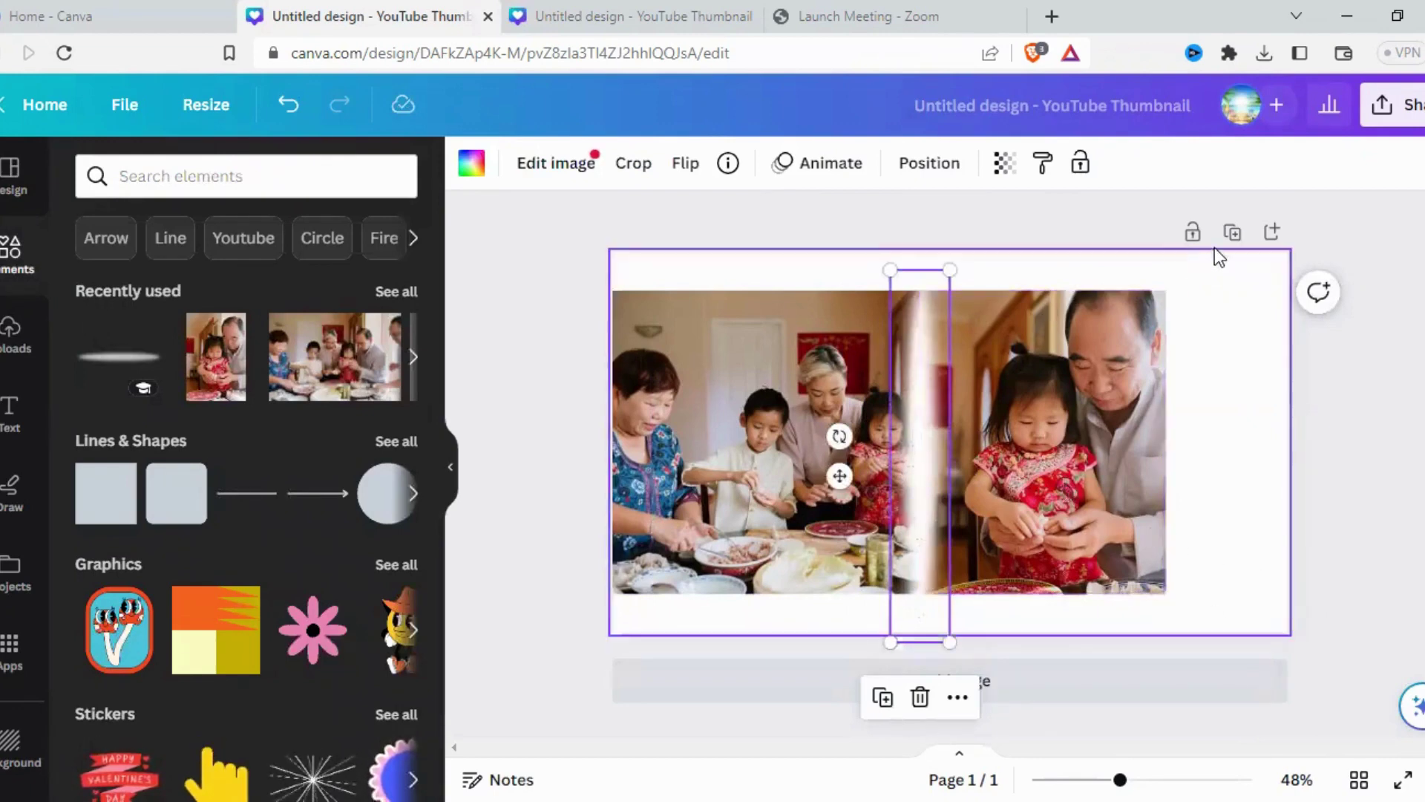
{"action": "left_click", "coordinate": [1232, 236]}
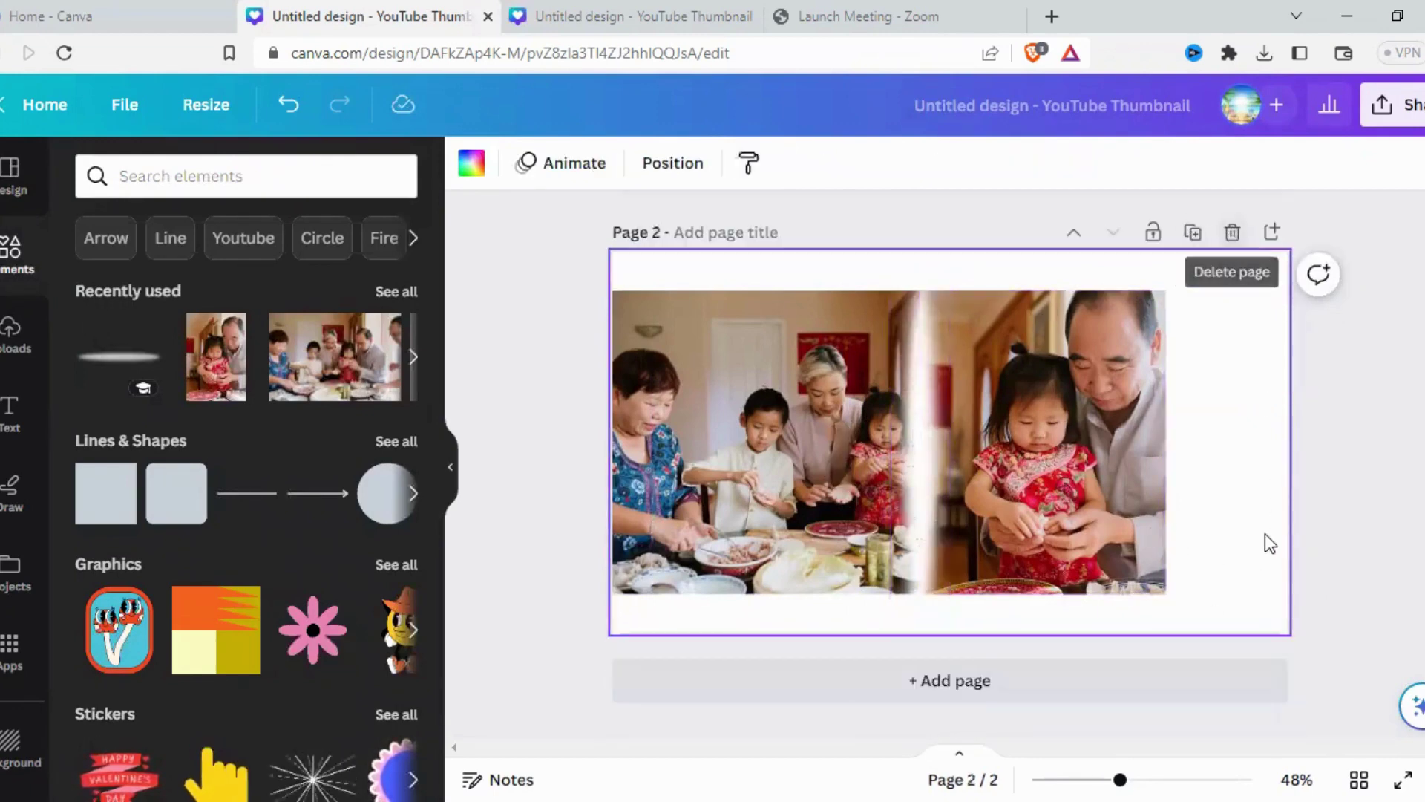
{"action": "scroll", "coordinate": [1285, 280], "scroll_direction": "up", "scroll_amount": 2}
{"action": "scroll", "coordinate": [1297, 357], "scroll_direction": "up", "scroll_amount": 3}
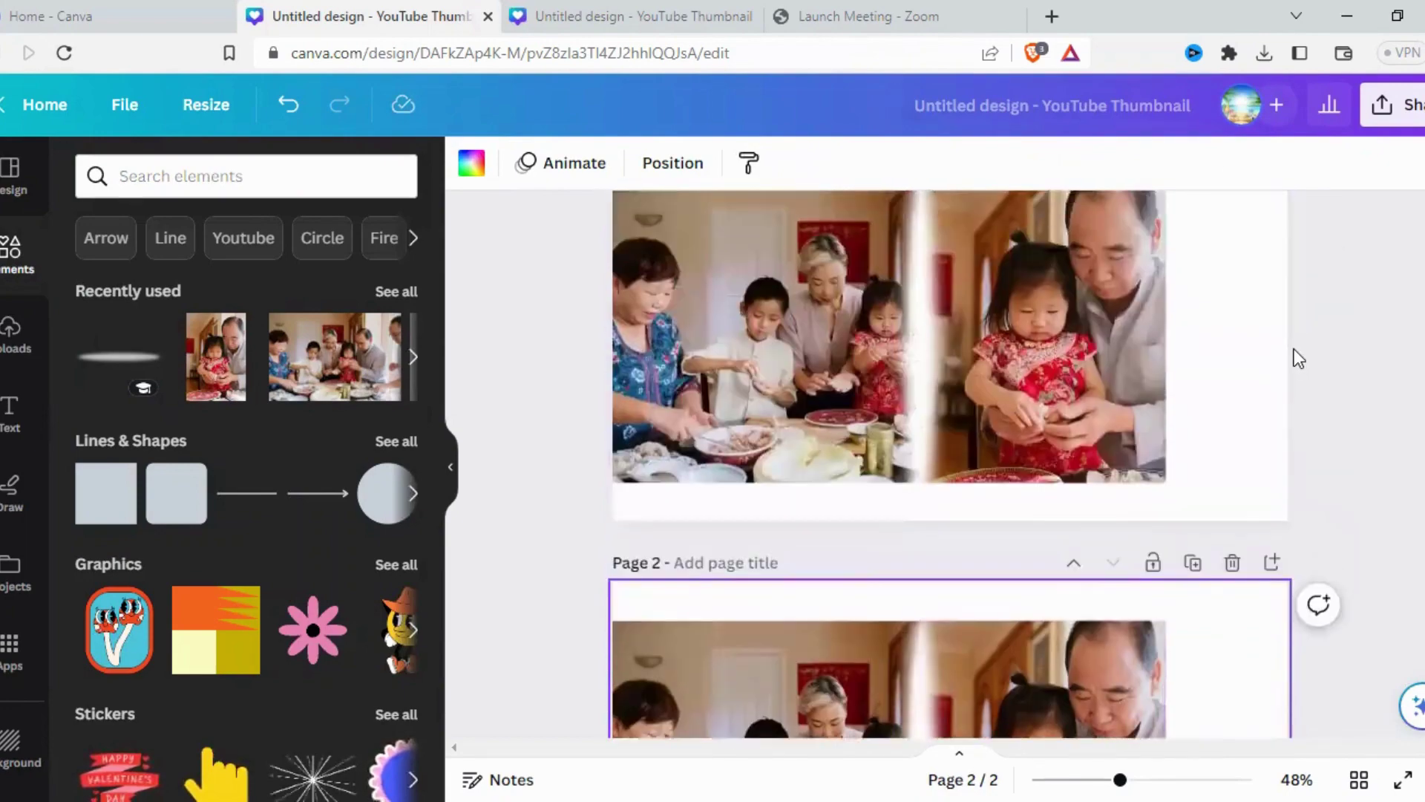
{"action": "scroll", "coordinate": [1294, 356], "scroll_direction": "up", "scroll_amount": 2}
{"action": "left_click", "coordinate": [1027, 506]}
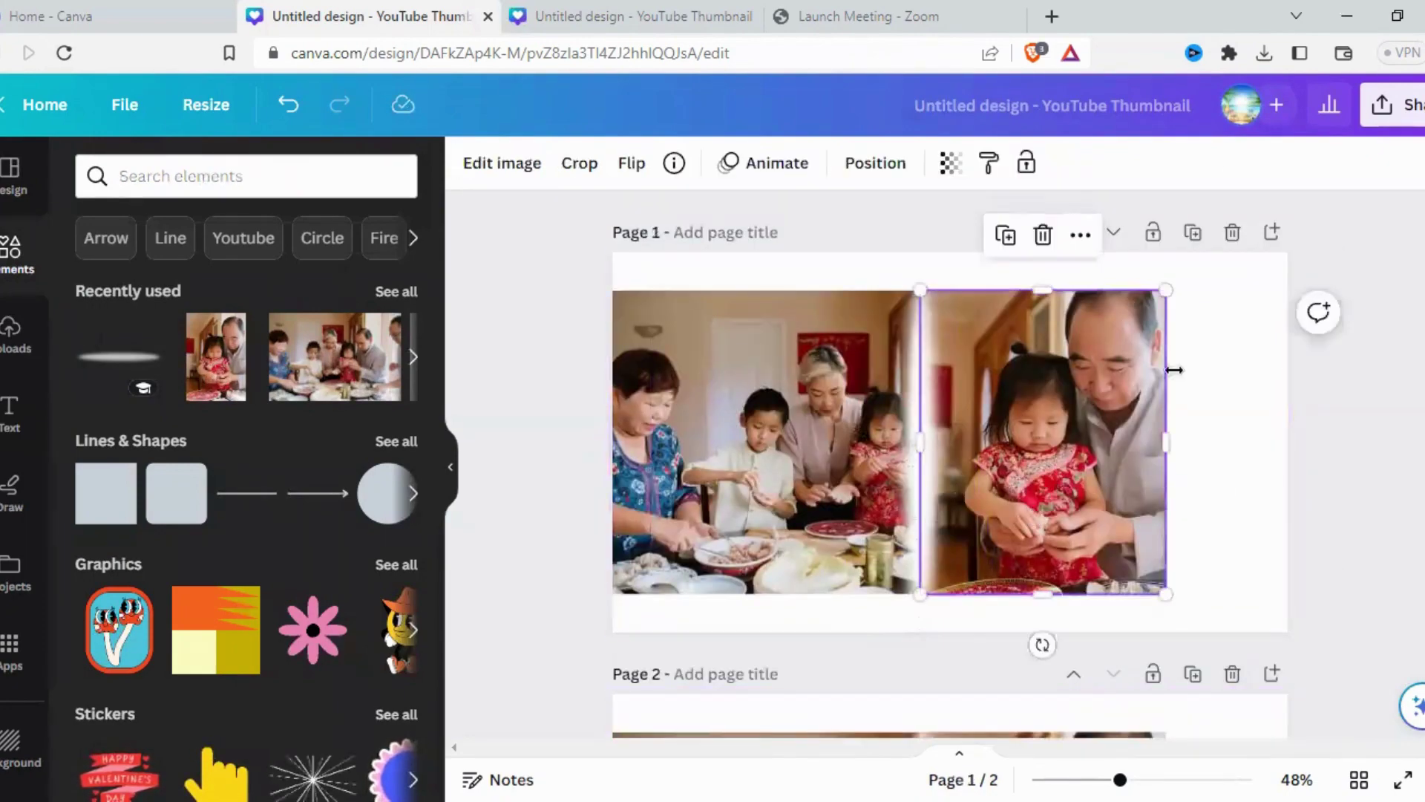
{"action": "left_click", "coordinate": [1043, 236]}
Step: Delete the family photo from Page 2, then open Share with Page 1 selected
{"action": "scroll", "coordinate": [1047, 505], "scroll_direction": "down", "scroll_amount": 2}
{"action": "scroll", "coordinate": [996, 404], "scroll_direction": "down", "scroll_amount": 3}
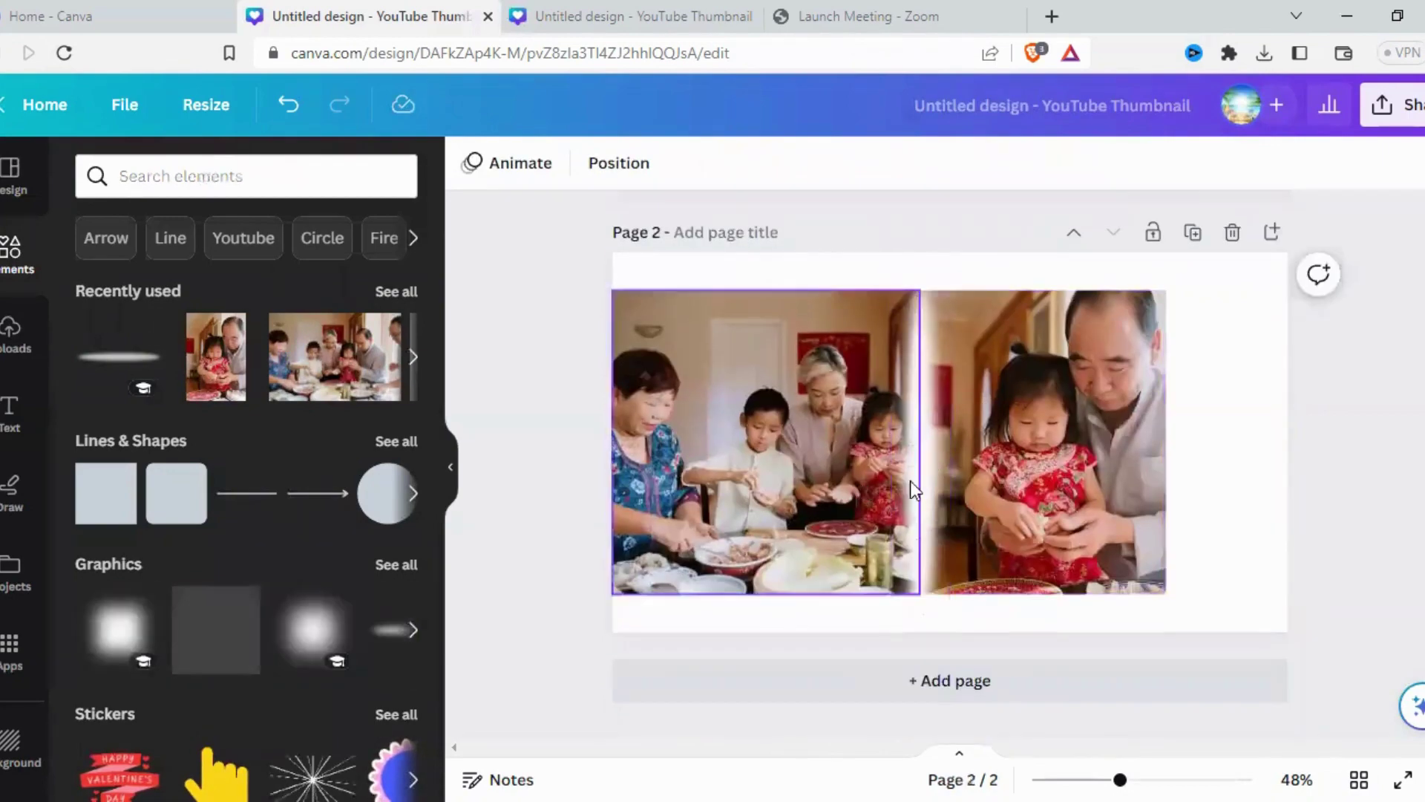
{"action": "scroll", "coordinate": [891, 395], "scroll_direction": "up", "scroll_amount": 3}
{"action": "scroll", "coordinate": [816, 395], "scroll_direction": "down", "scroll_amount": 3}
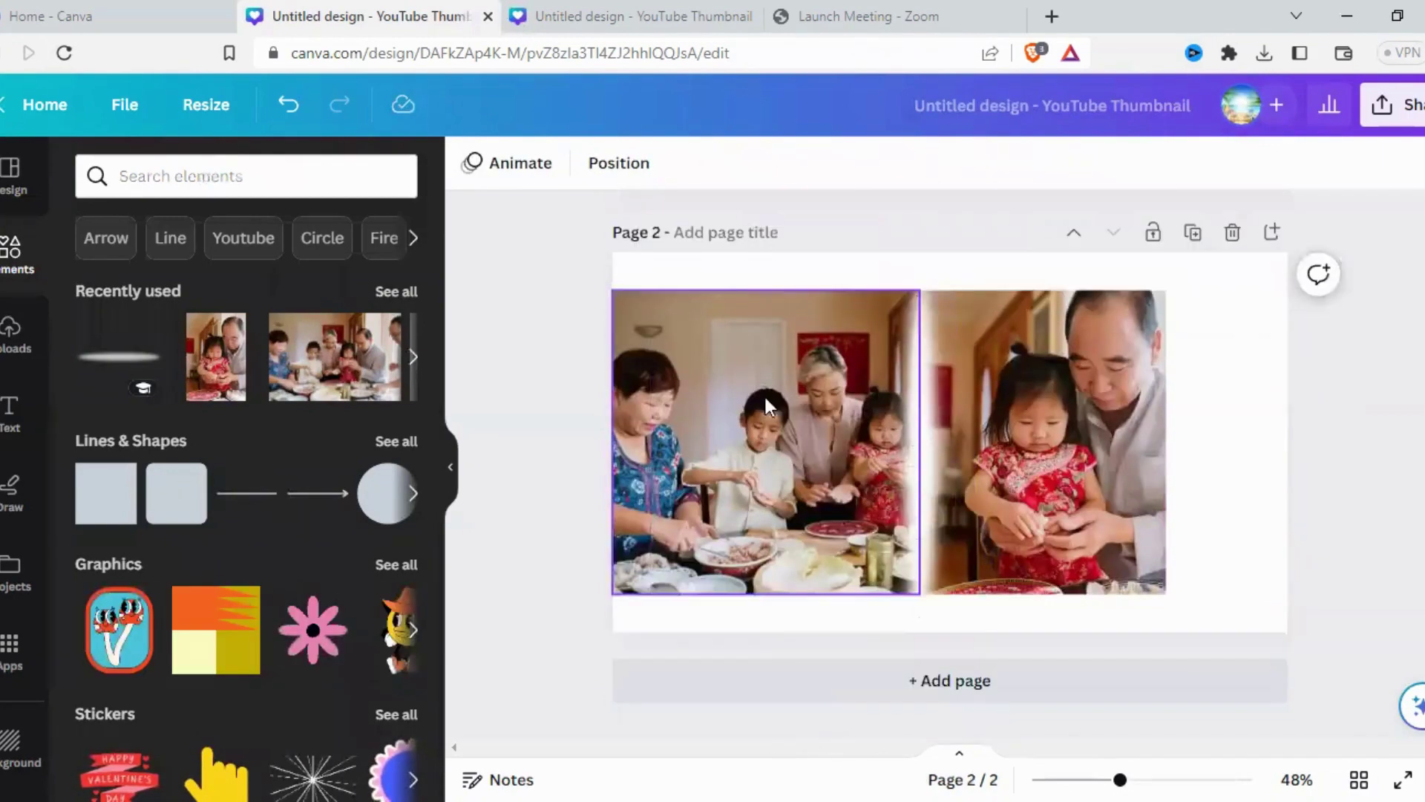
{"action": "left_click", "coordinate": [763, 404]}
{"action": "left_click", "coordinate": [764, 236]}
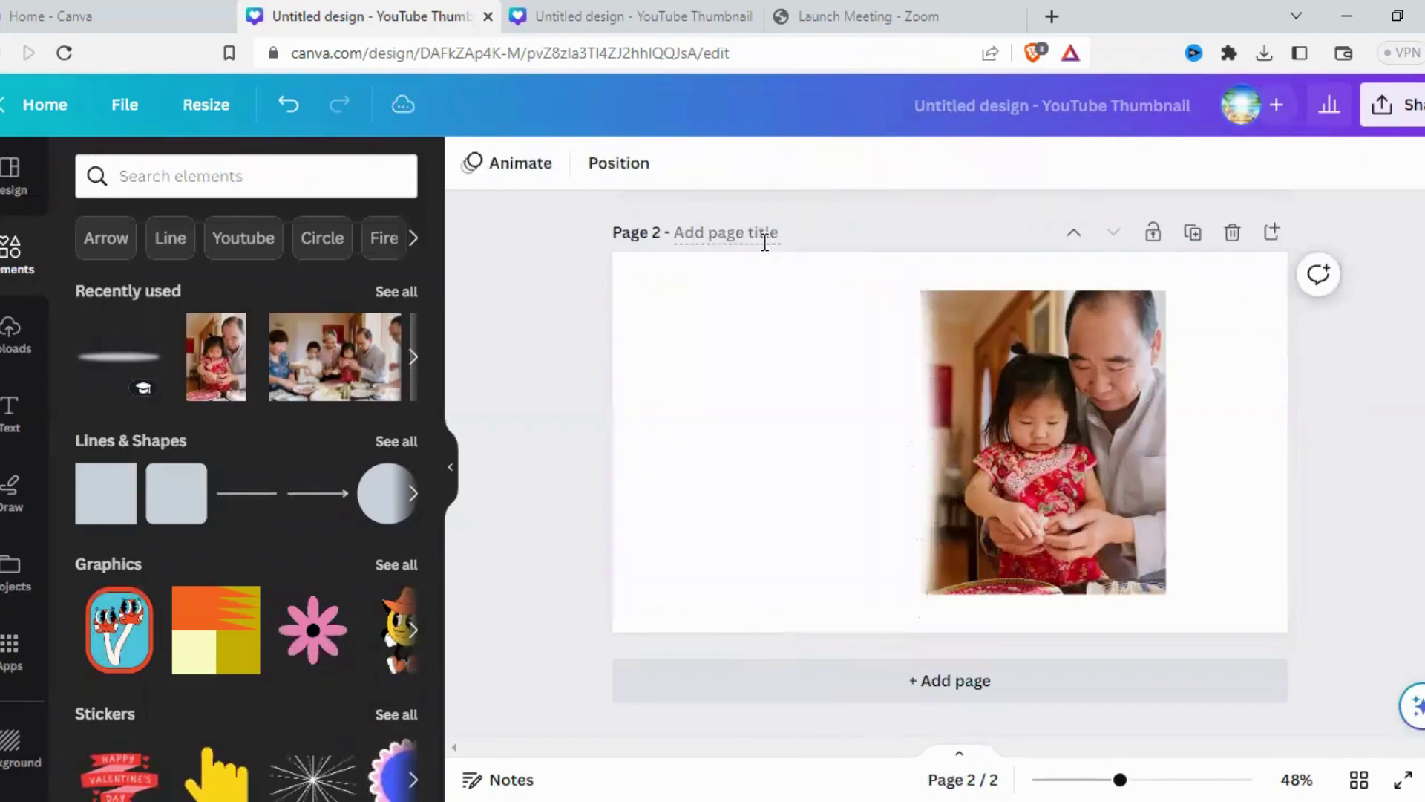
{"action": "scroll", "coordinate": [1116, 369], "scroll_direction": "up", "scroll_amount": 4}
{"action": "scroll", "coordinate": [1049, 493], "scroll_direction": "up", "scroll_amount": 2}
{"action": "left_click", "coordinate": [1078, 463]}
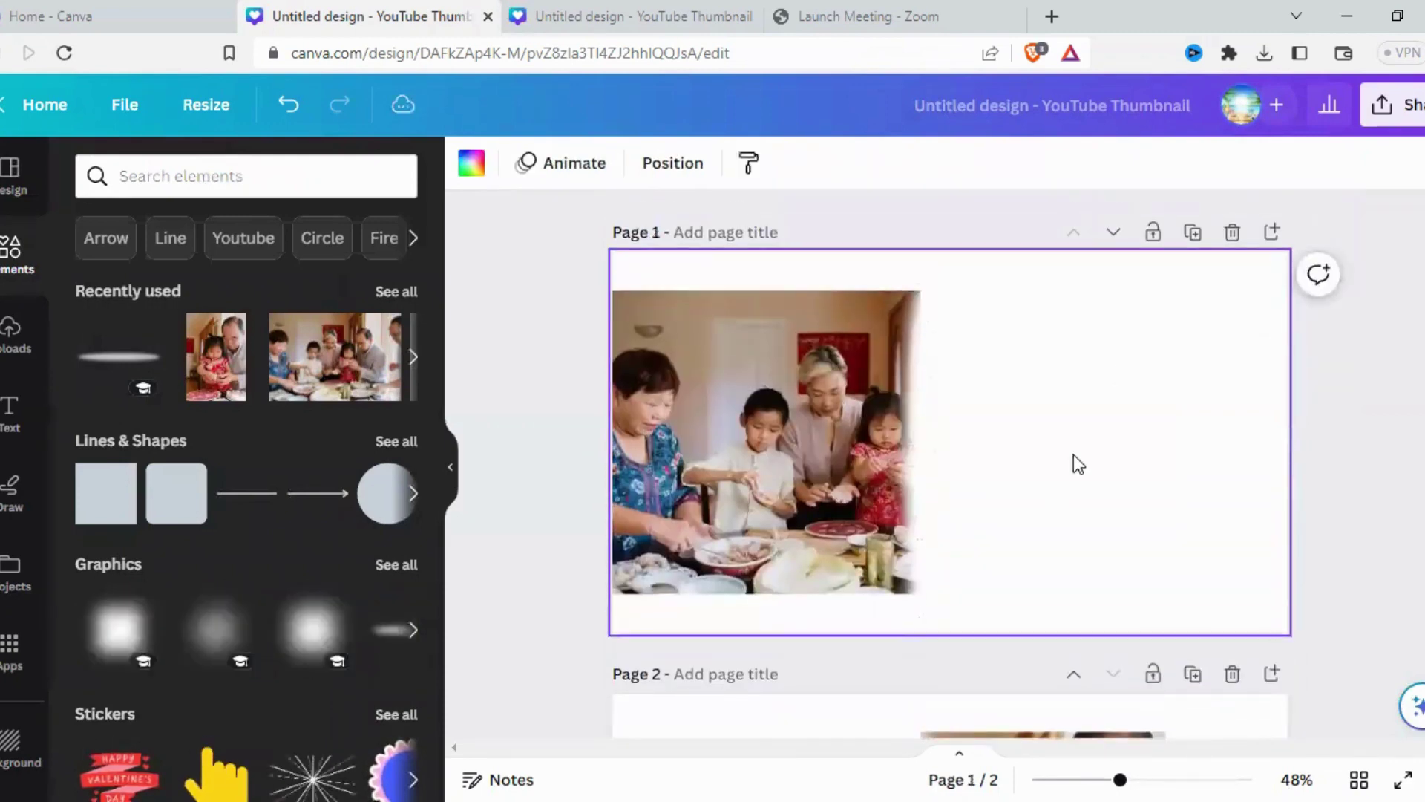
{"action": "left_click", "coordinate": [1410, 106]}
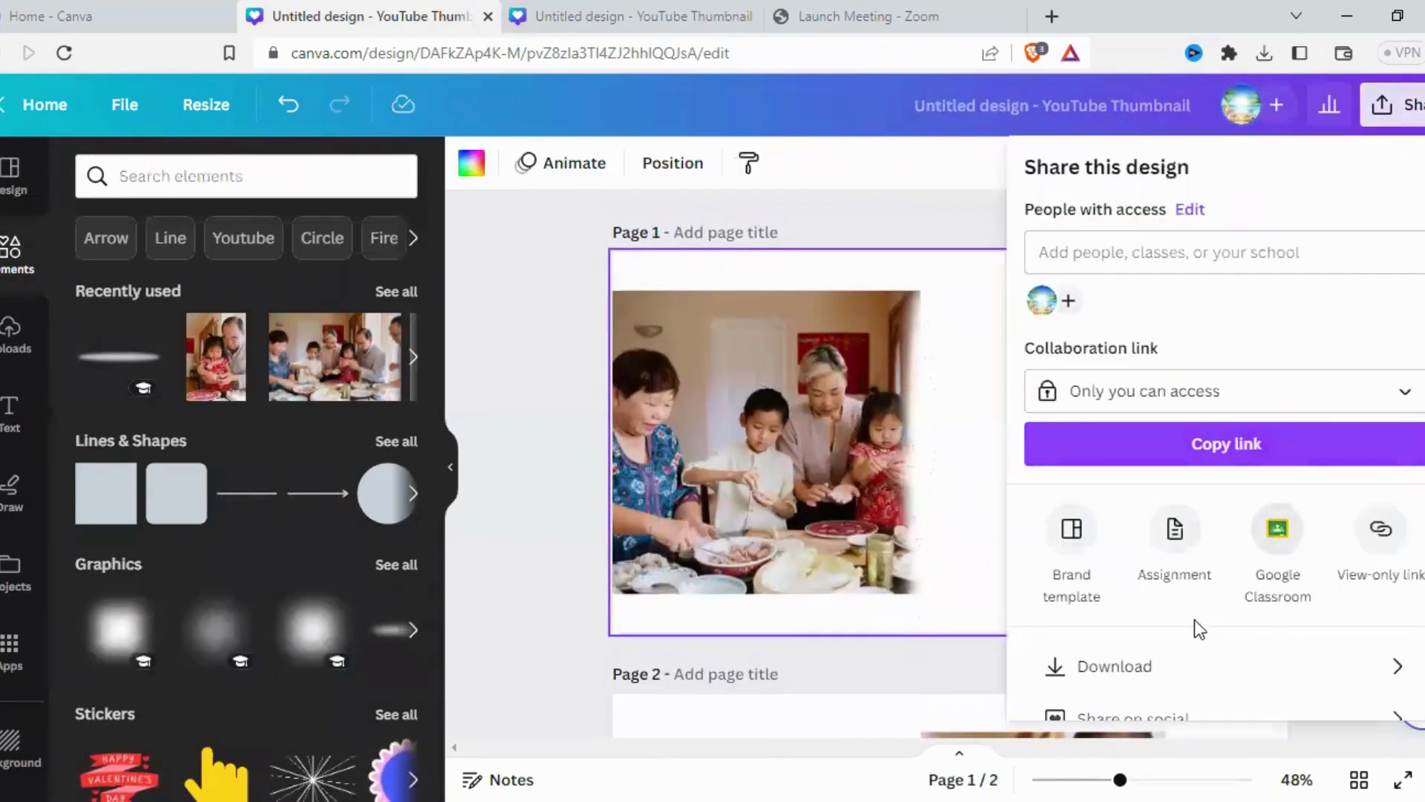
Step: Download Page 1 only as a PNG, keeping the PNG file type
{"action": "left_click", "coordinate": [1170, 668]}
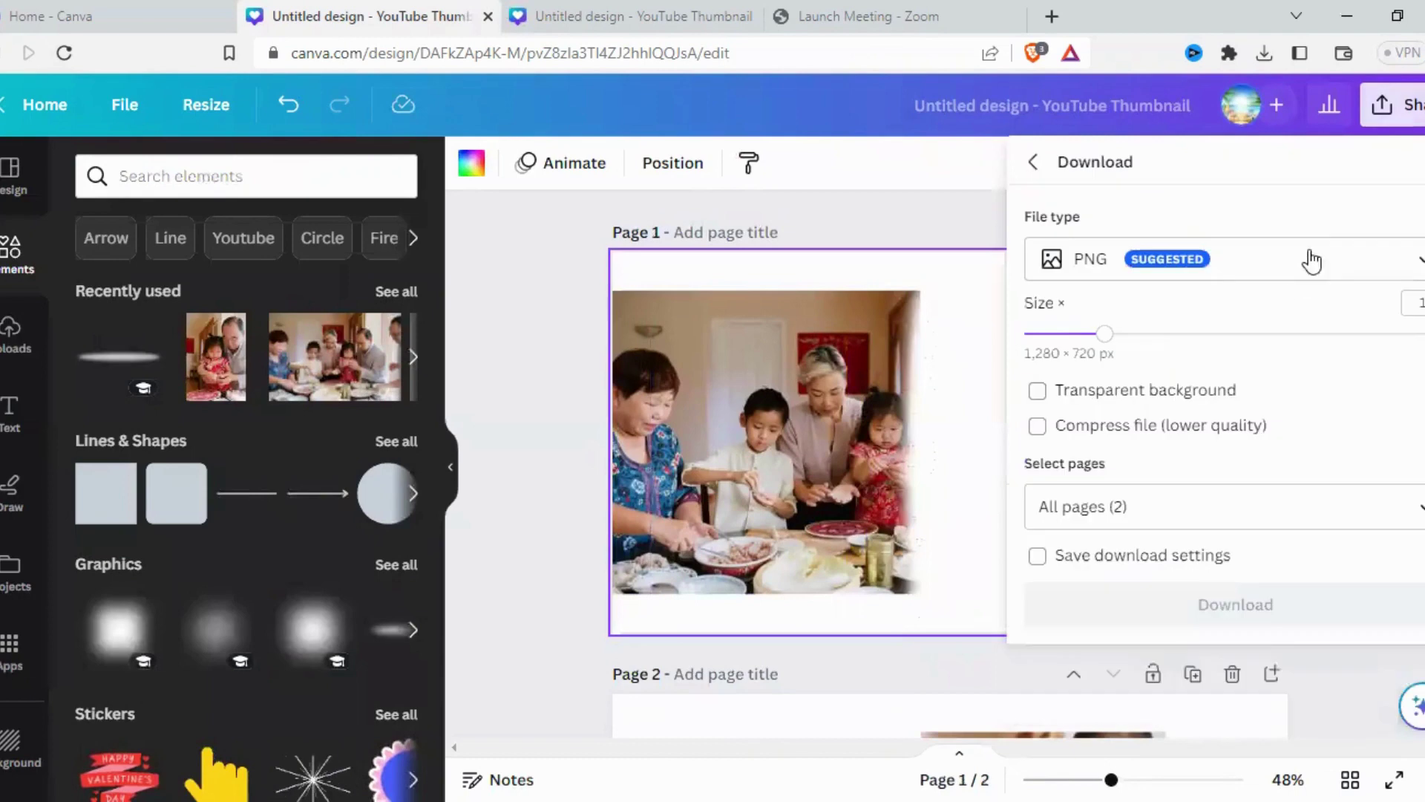
{"action": "left_click", "coordinate": [1403, 271]}
{"action": "key", "text": "Escape"}
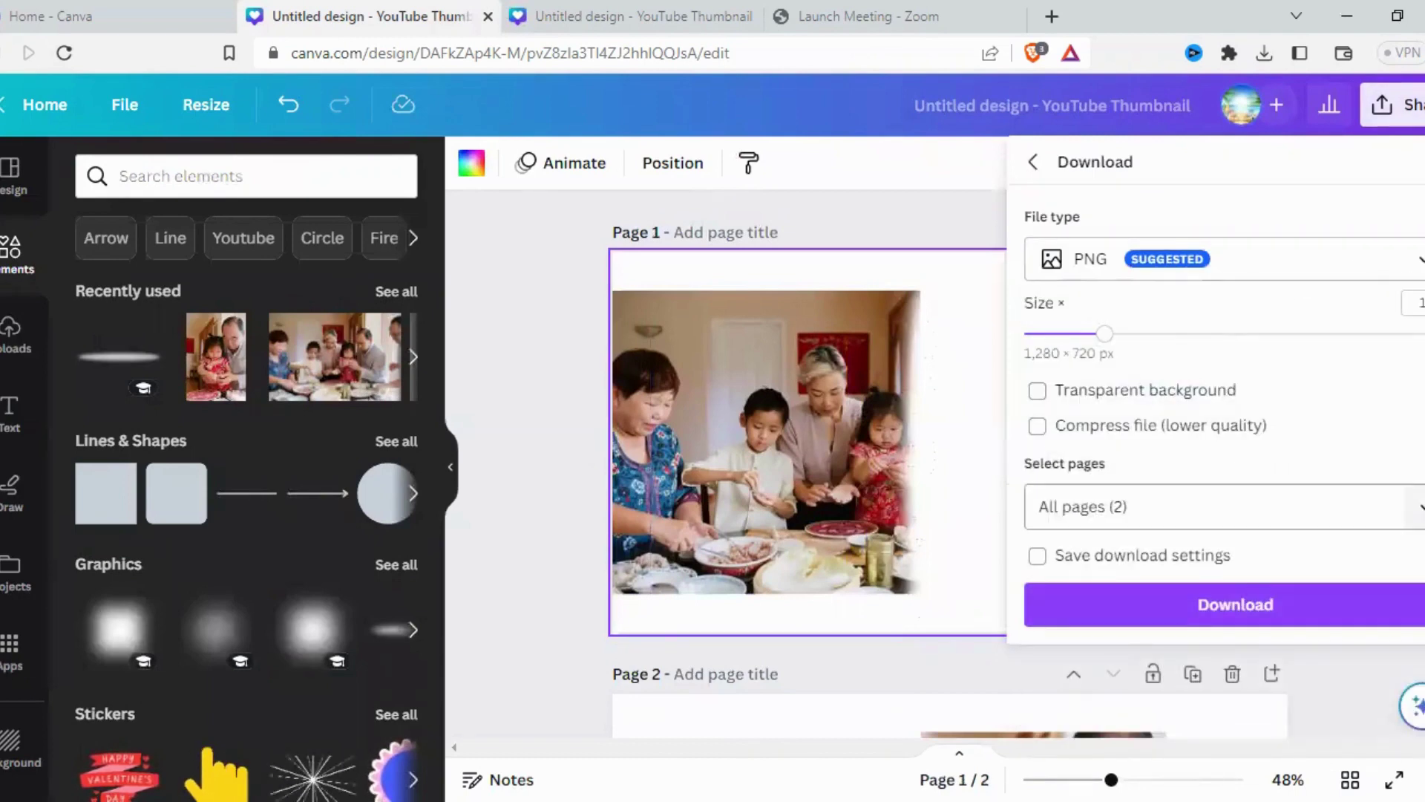
{"action": "left_click", "coordinate": [1402, 506]}
{"action": "left_click", "coordinate": [1419, 223]}
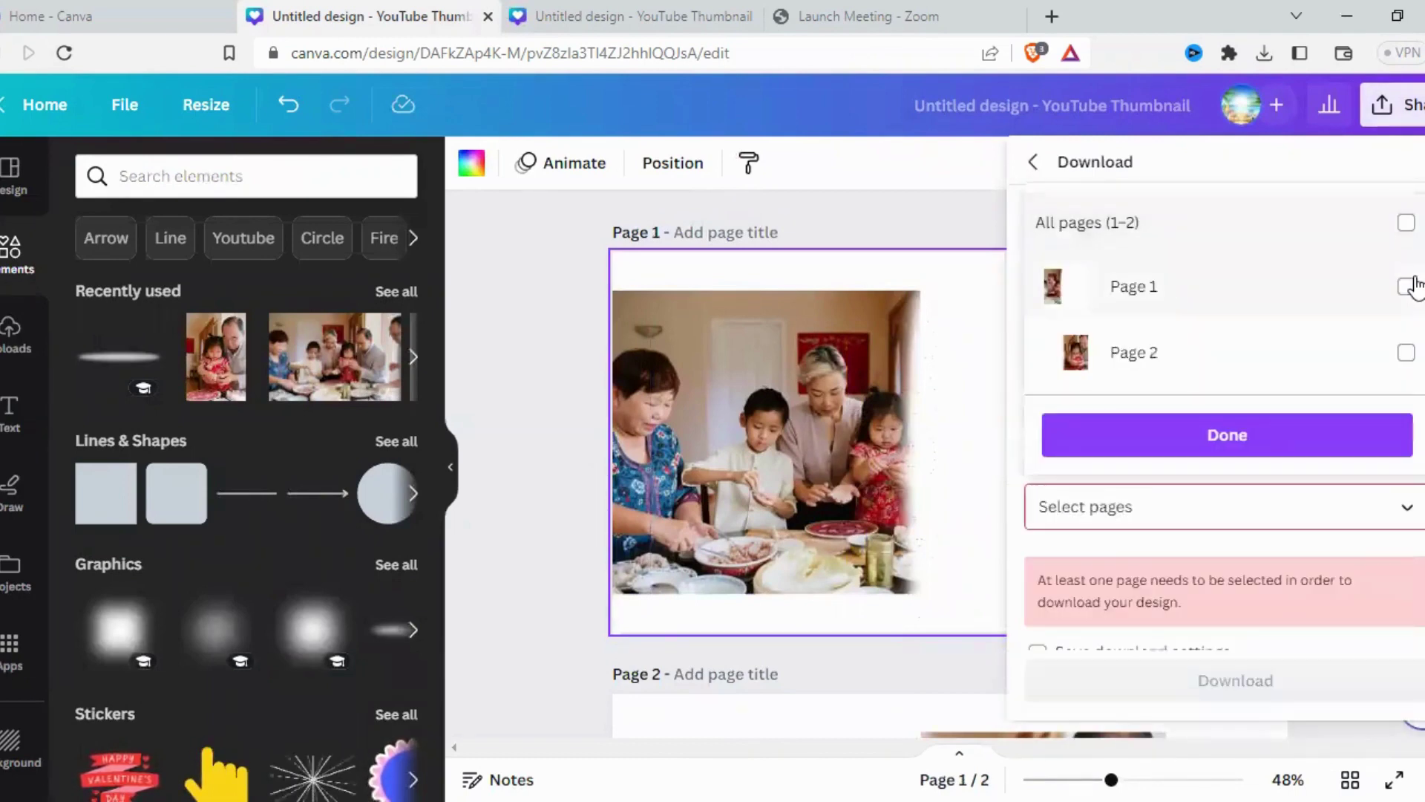
{"action": "left_click", "coordinate": [1419, 287]}
{"action": "left_click", "coordinate": [1292, 446]}
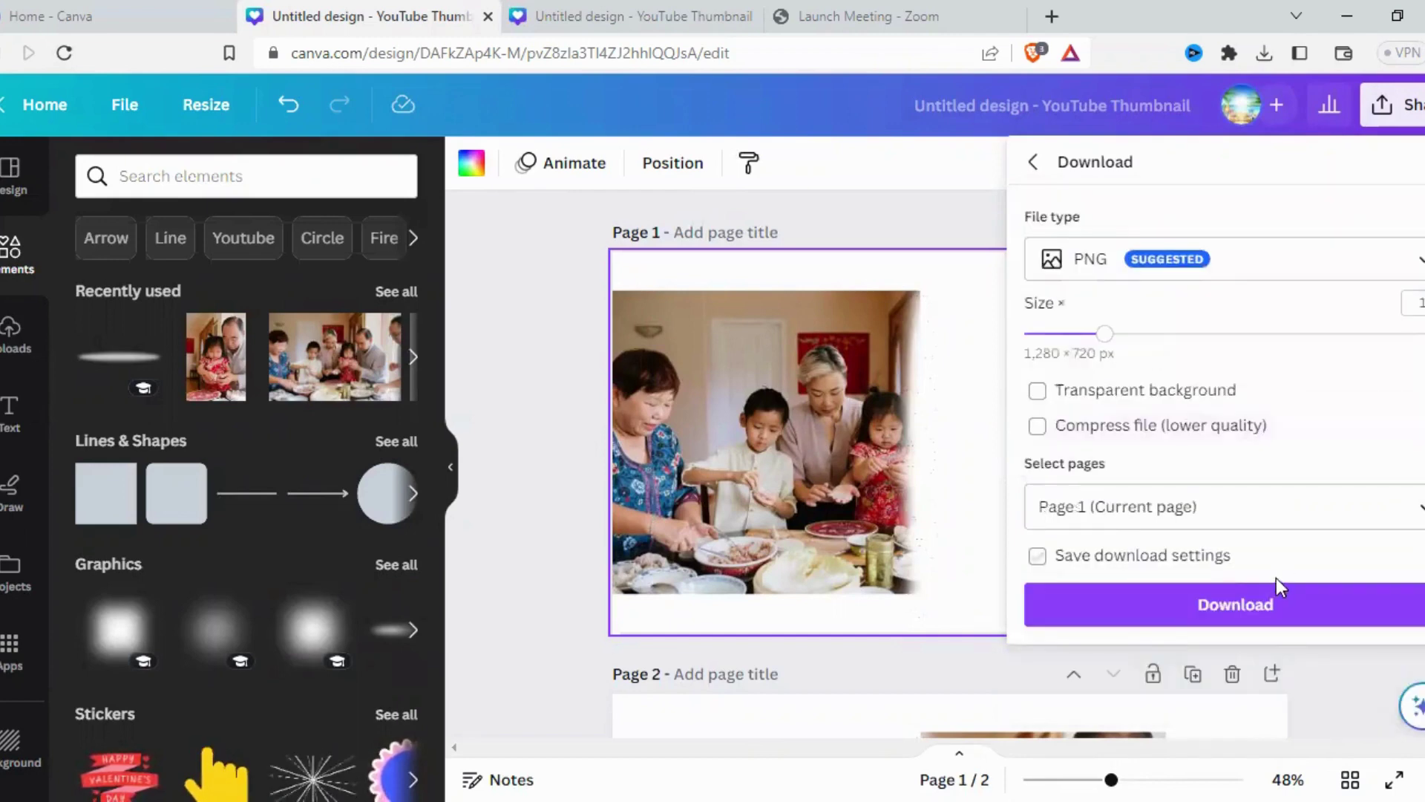
{"action": "left_click", "coordinate": [1272, 610]}
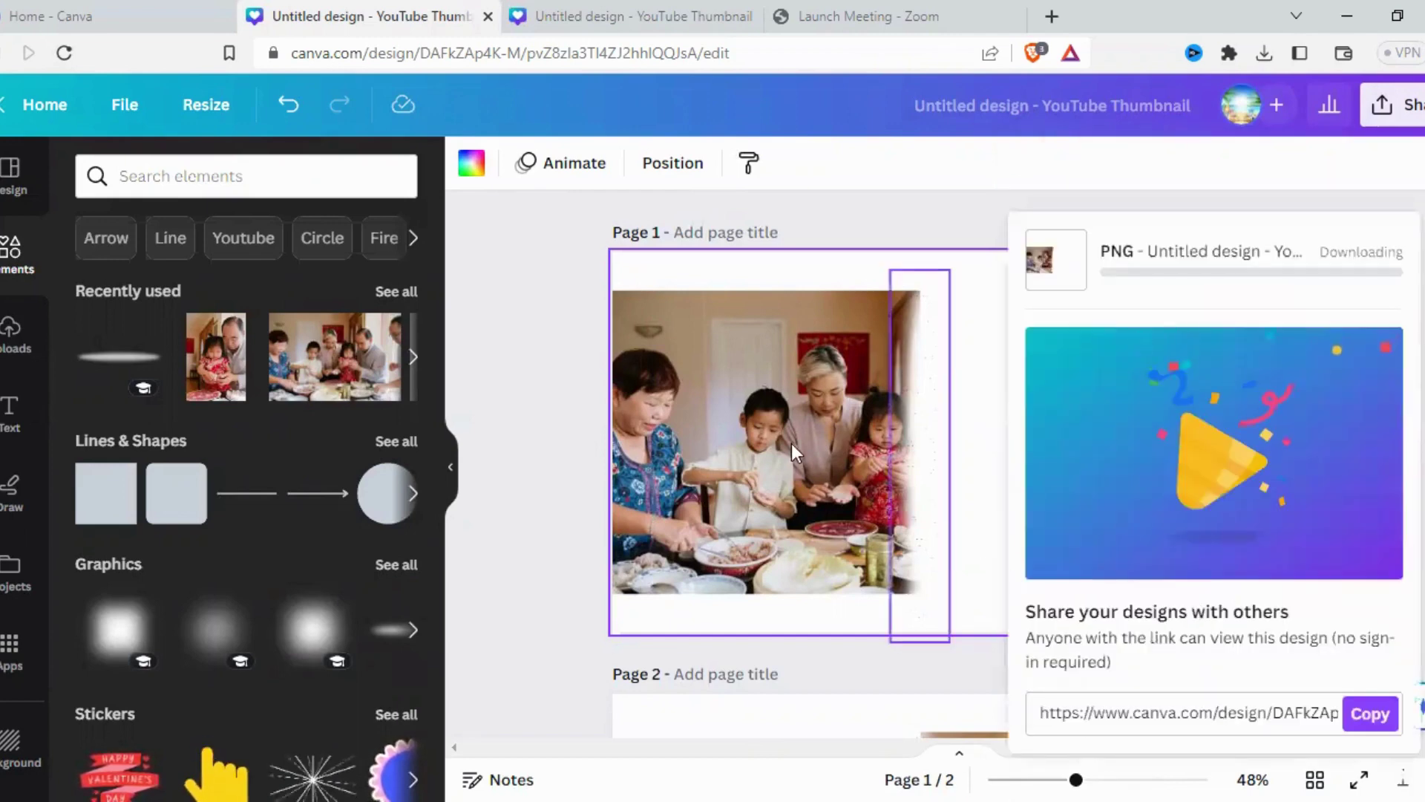
{"action": "scroll", "coordinate": [589, 350], "scroll_direction": "down", "scroll_amount": 5}
{"action": "scroll", "coordinate": [589, 350], "scroll_direction": "down", "scroll_amount": 2}
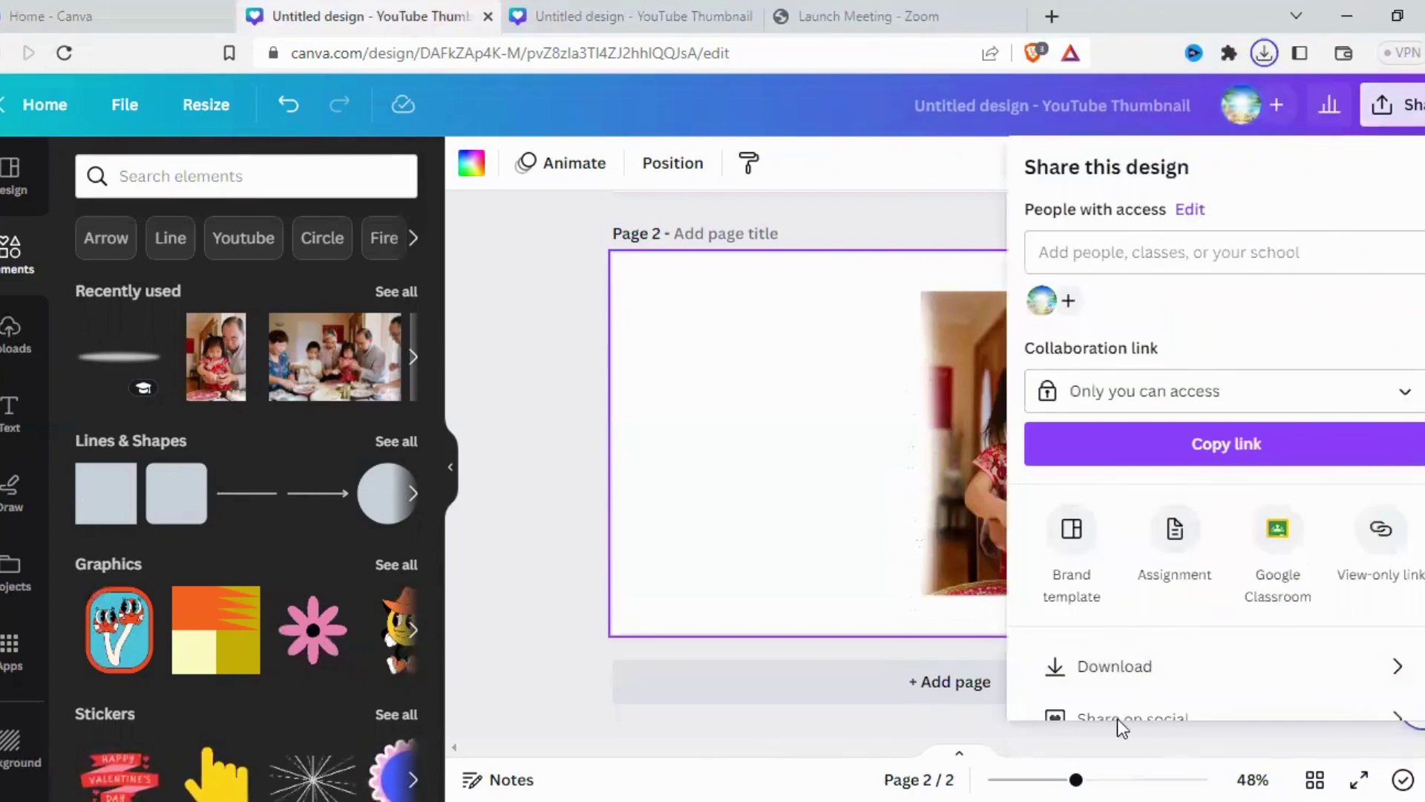
Step: Download Page 2 alone as a separate PNG file
{"action": "left_click", "coordinate": [1121, 674]}
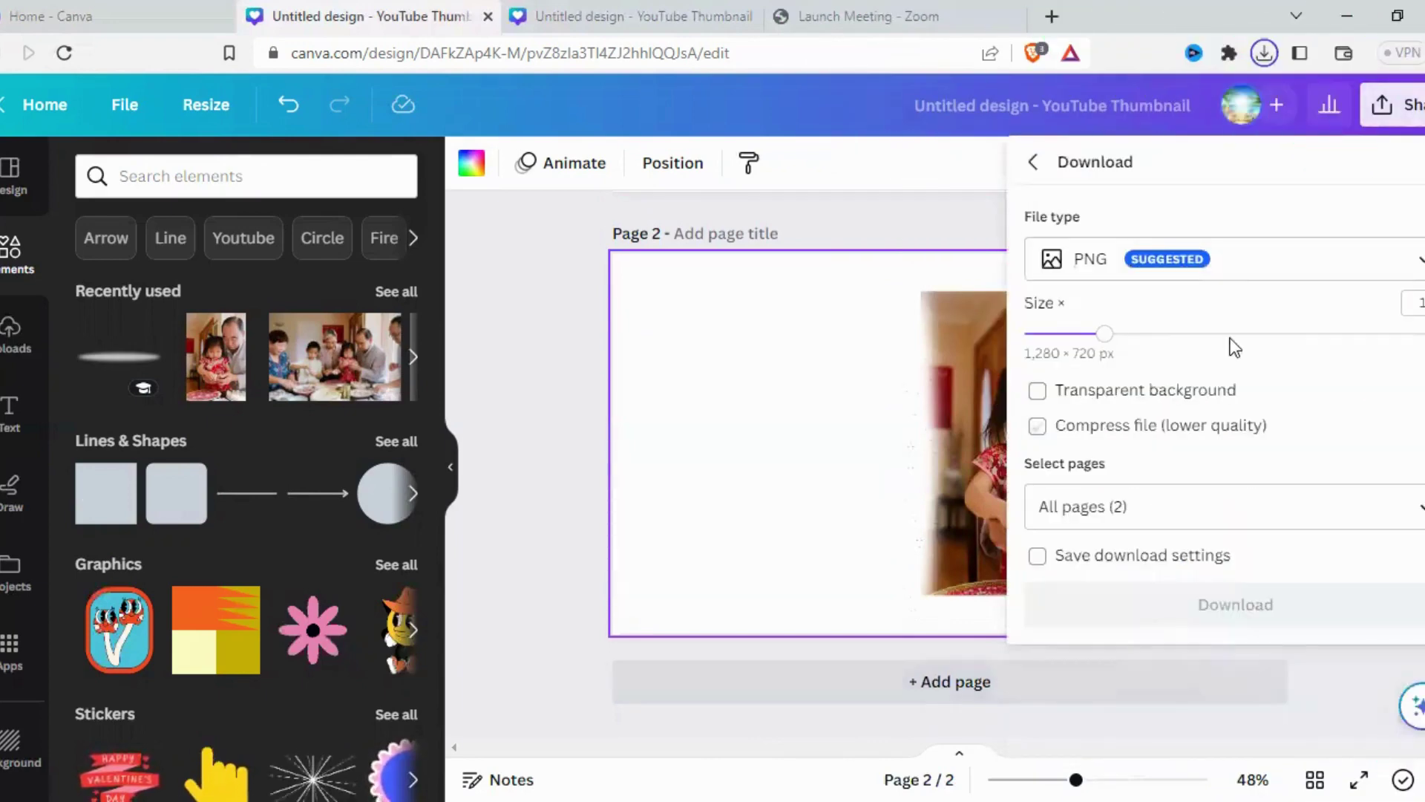
{"action": "left_click", "coordinate": [1335, 505]}
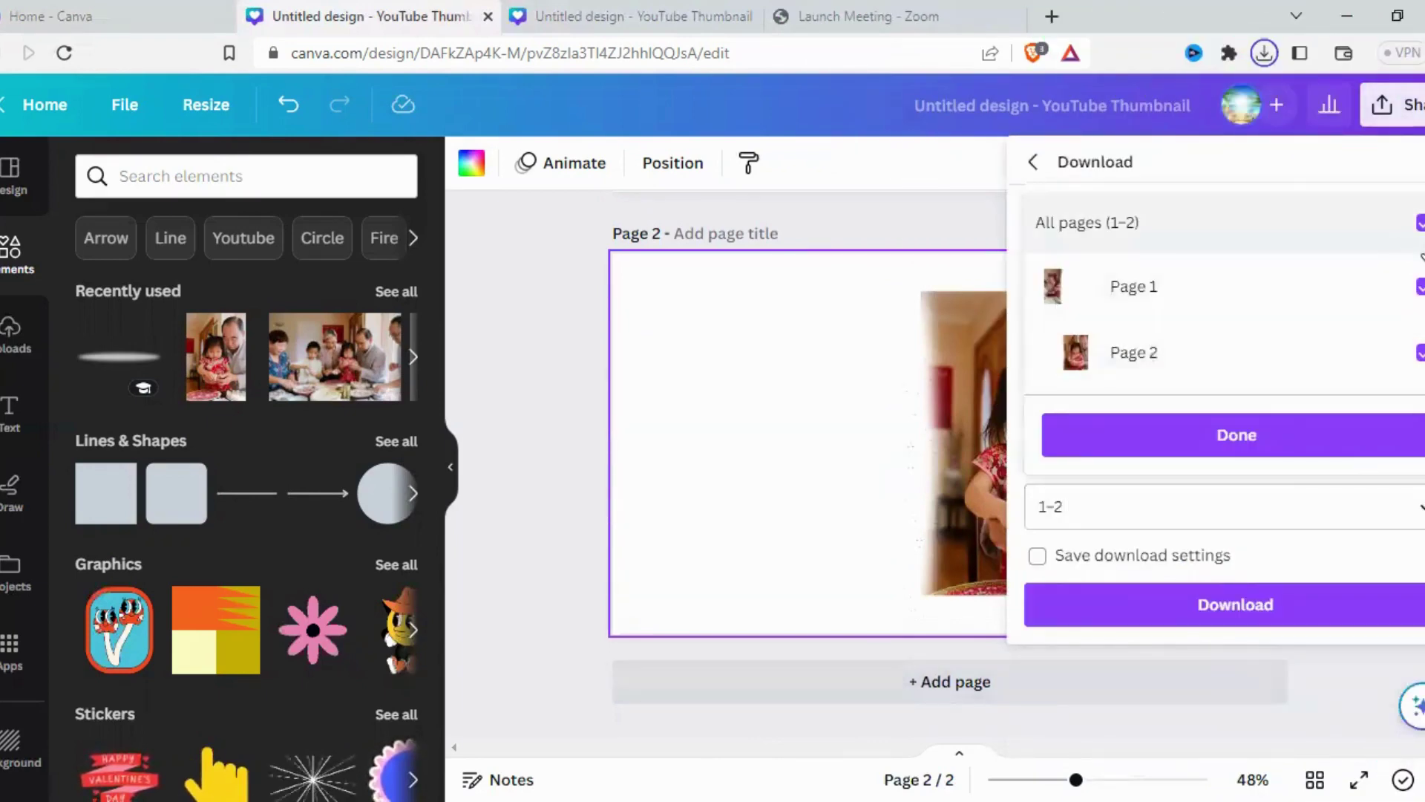
{"action": "left_click", "coordinate": [1403, 360]}
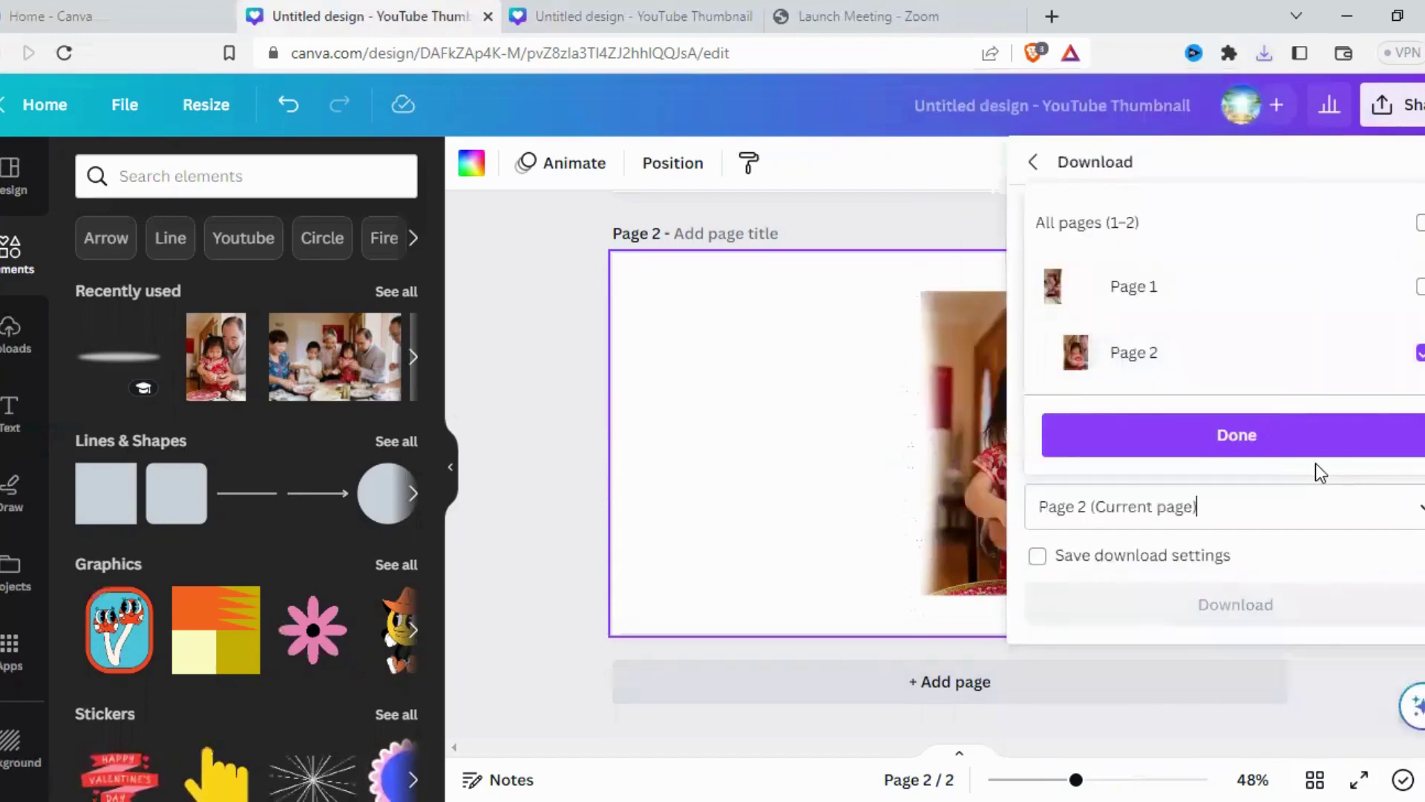
{"action": "left_click", "coordinate": [1315, 455]}
{"action": "left_click", "coordinate": [1261, 605]}
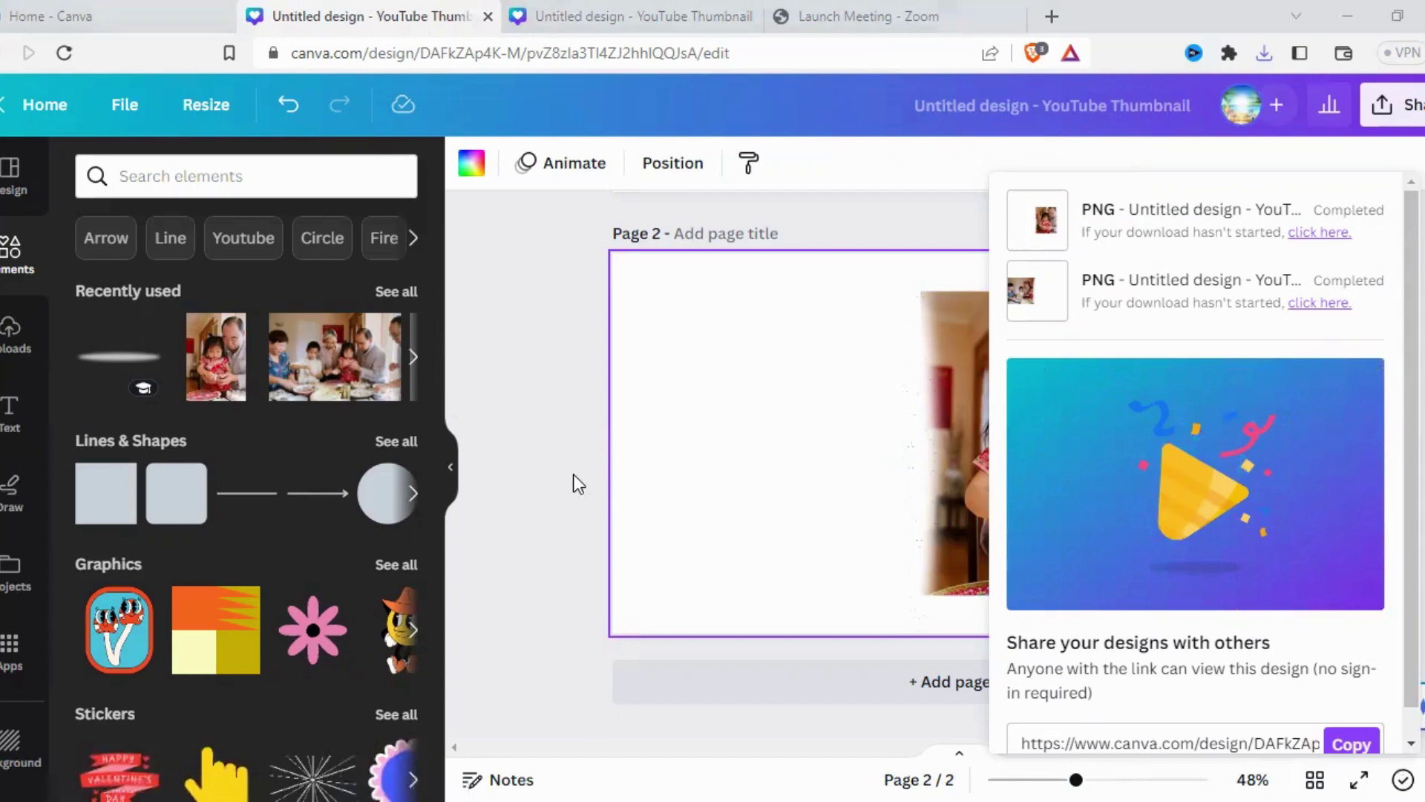
Step: Add a blank Page 3 and show the uploaded images
{"action": "left_click", "coordinate": [892, 684]}
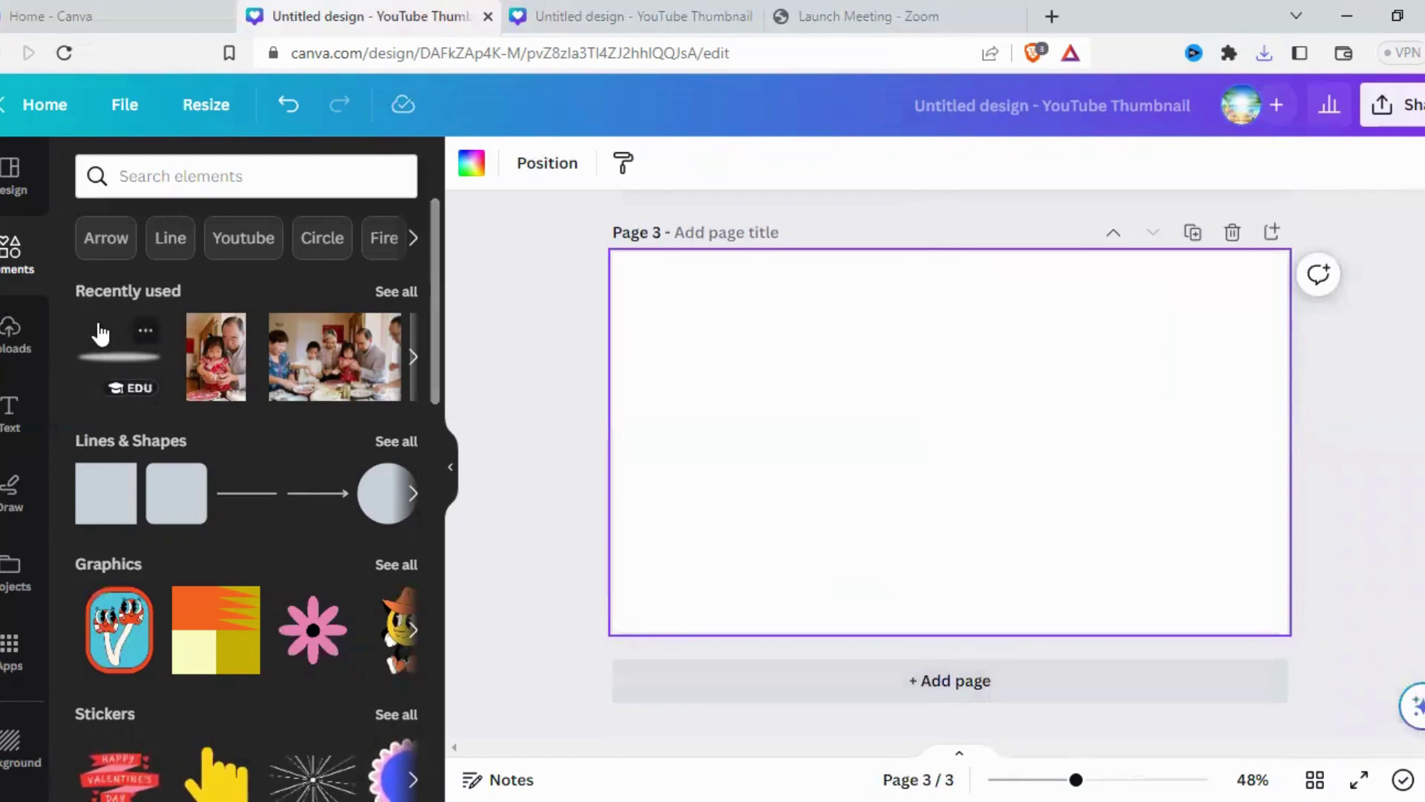
{"action": "left_click", "coordinate": [11, 331]}
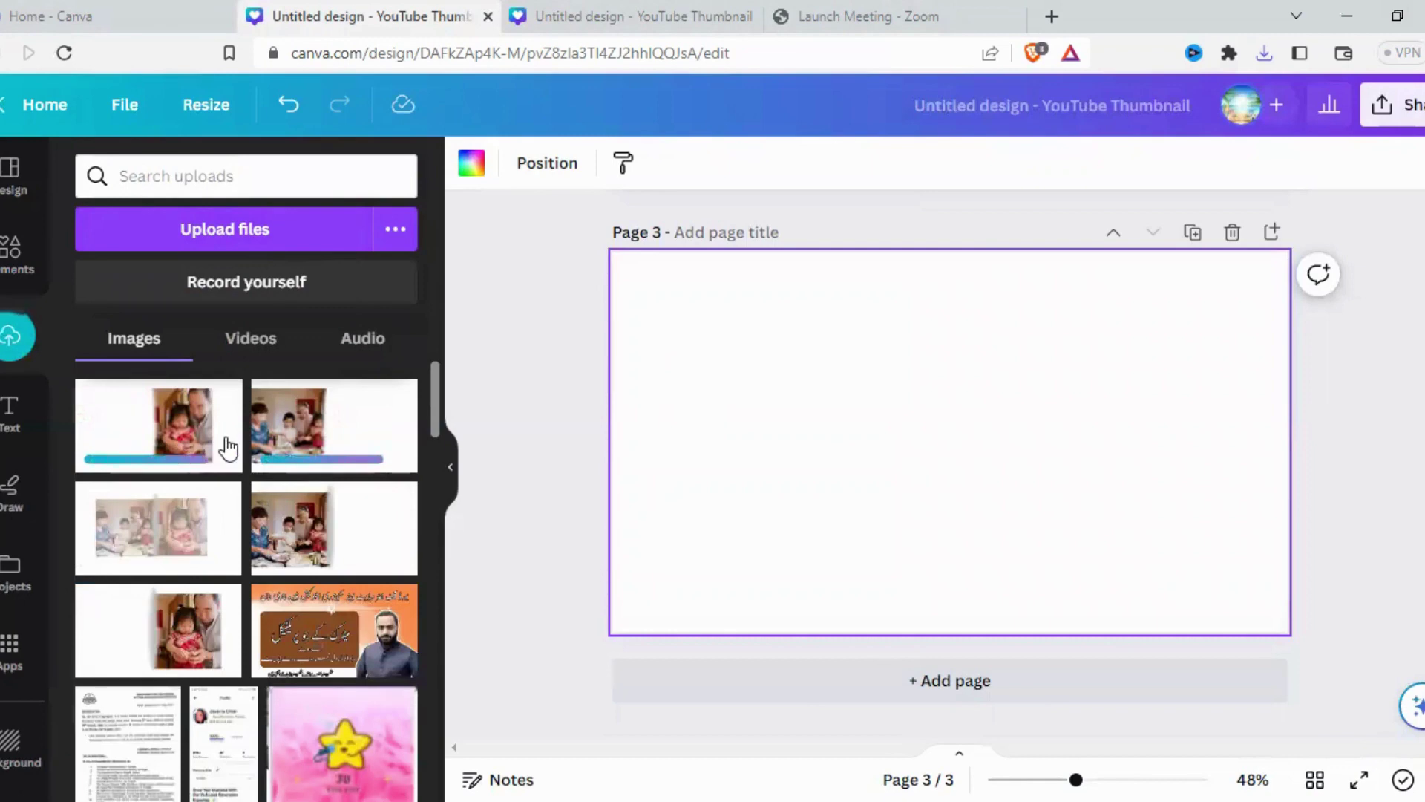
Step: Add both uploaded photos to Page 3, overlapping the girl-and-grandfather photo onto the family photo
{"action": "left_click", "coordinate": [380, 448]}
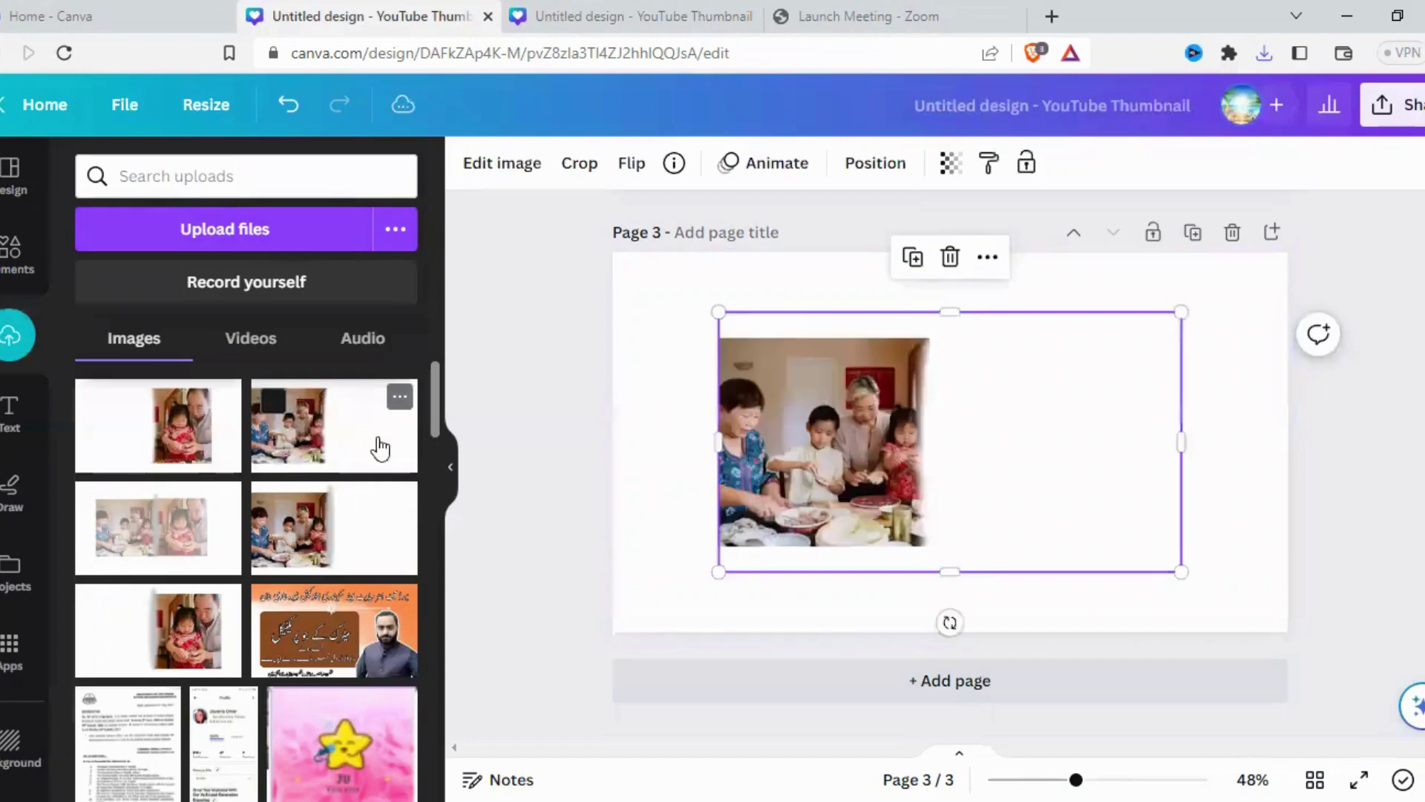
{"action": "left_click", "coordinate": [182, 430]}
{"action": "mouse_move", "coordinate": [1032, 457]}
{"action": "left_mouse_down"}
{"action": "mouse_move", "coordinate": [1160, 443]}
{"action": "mouse_move", "coordinate": [1123, 444]}
{"action": "left_mouse_up"}
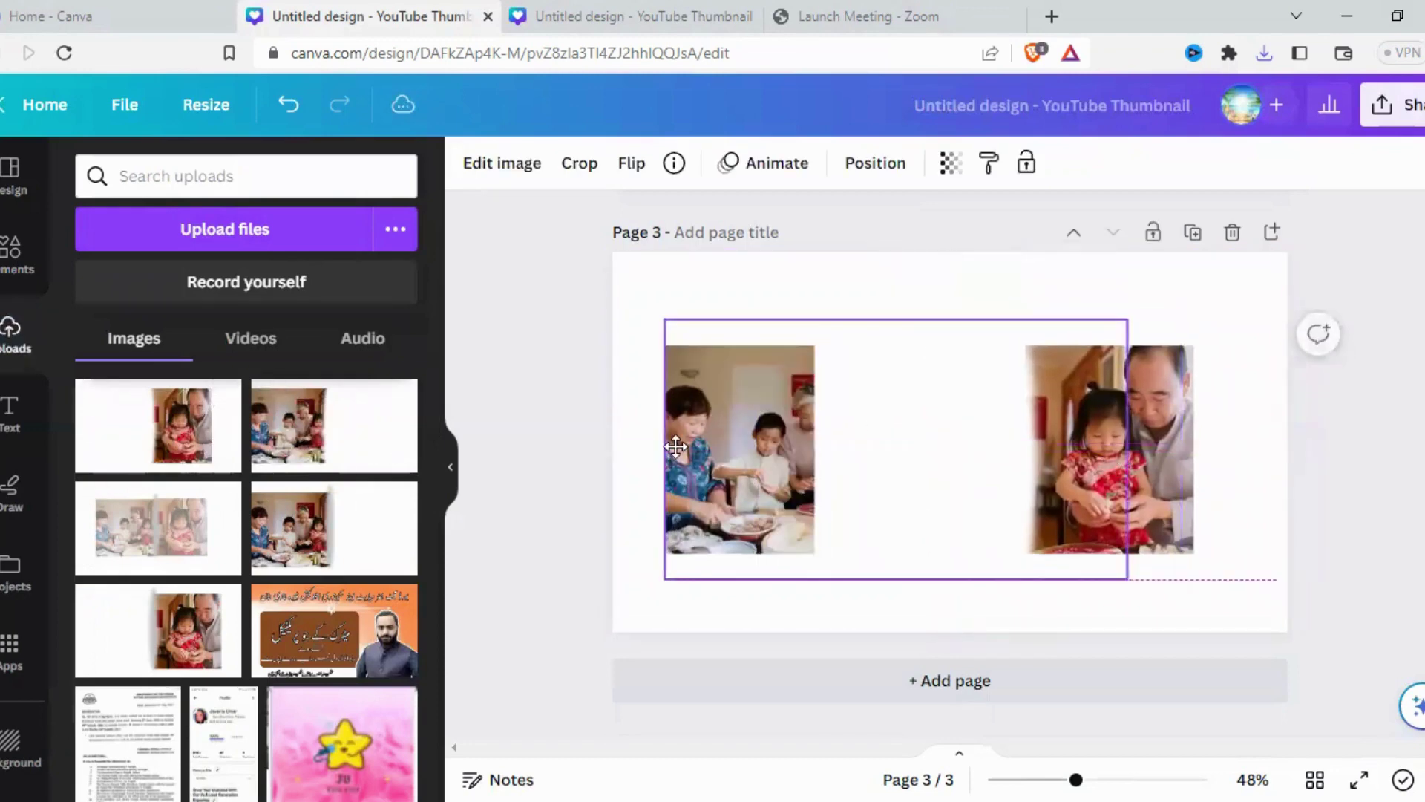
{"action": "left_click_drag", "start_coordinate": [719, 432], "coordinate": [676, 438]}
{"action": "left_click", "coordinate": [1129, 494]}
{"action": "left_click_drag", "start_coordinate": [1129, 494], "coordinate": [1028, 508]}
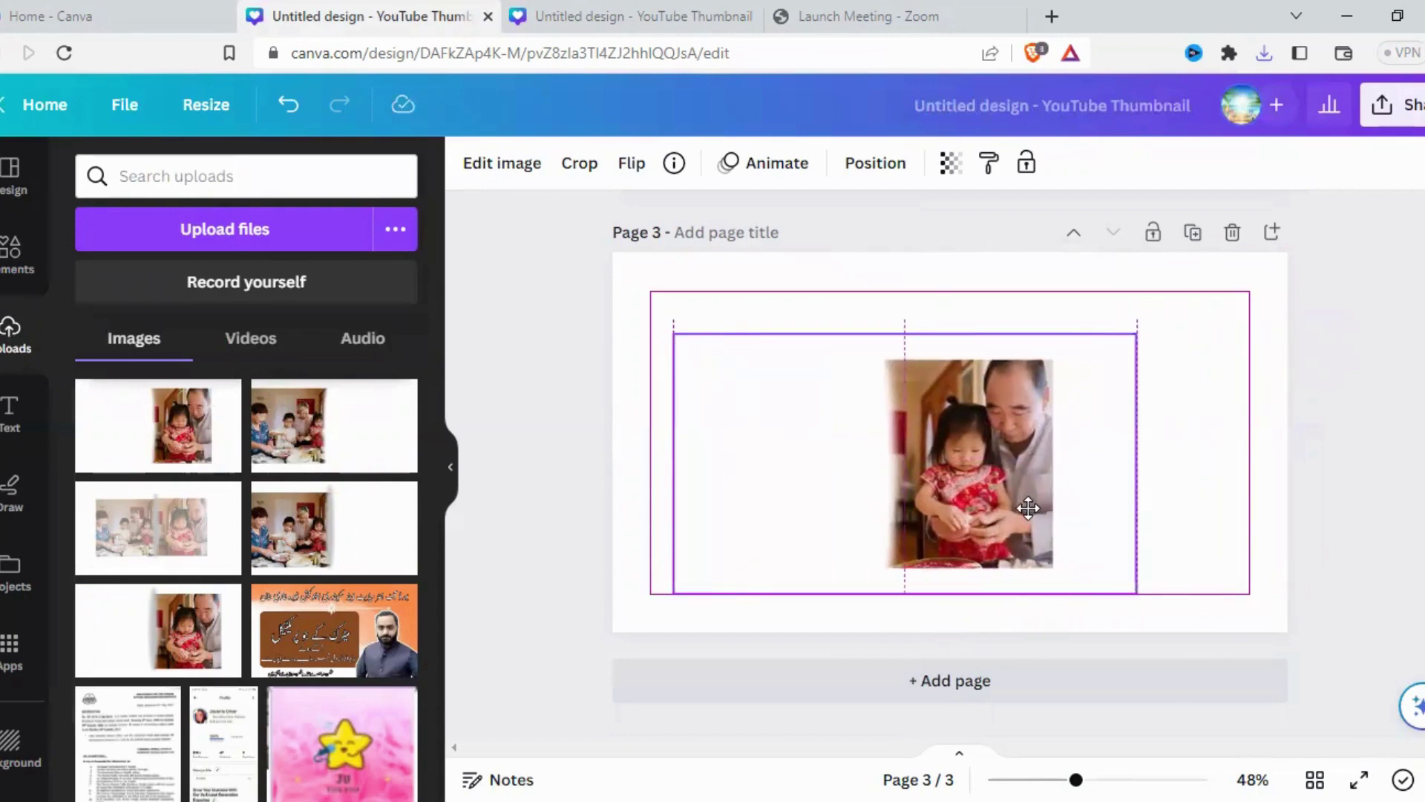
{"action": "left_click_drag", "start_coordinate": [1028, 508], "coordinate": [1028, 508]}
Step: Set the top photo's transparency to about 50 and shift the blend slightly up
{"action": "left_click", "coordinate": [1223, 520]}
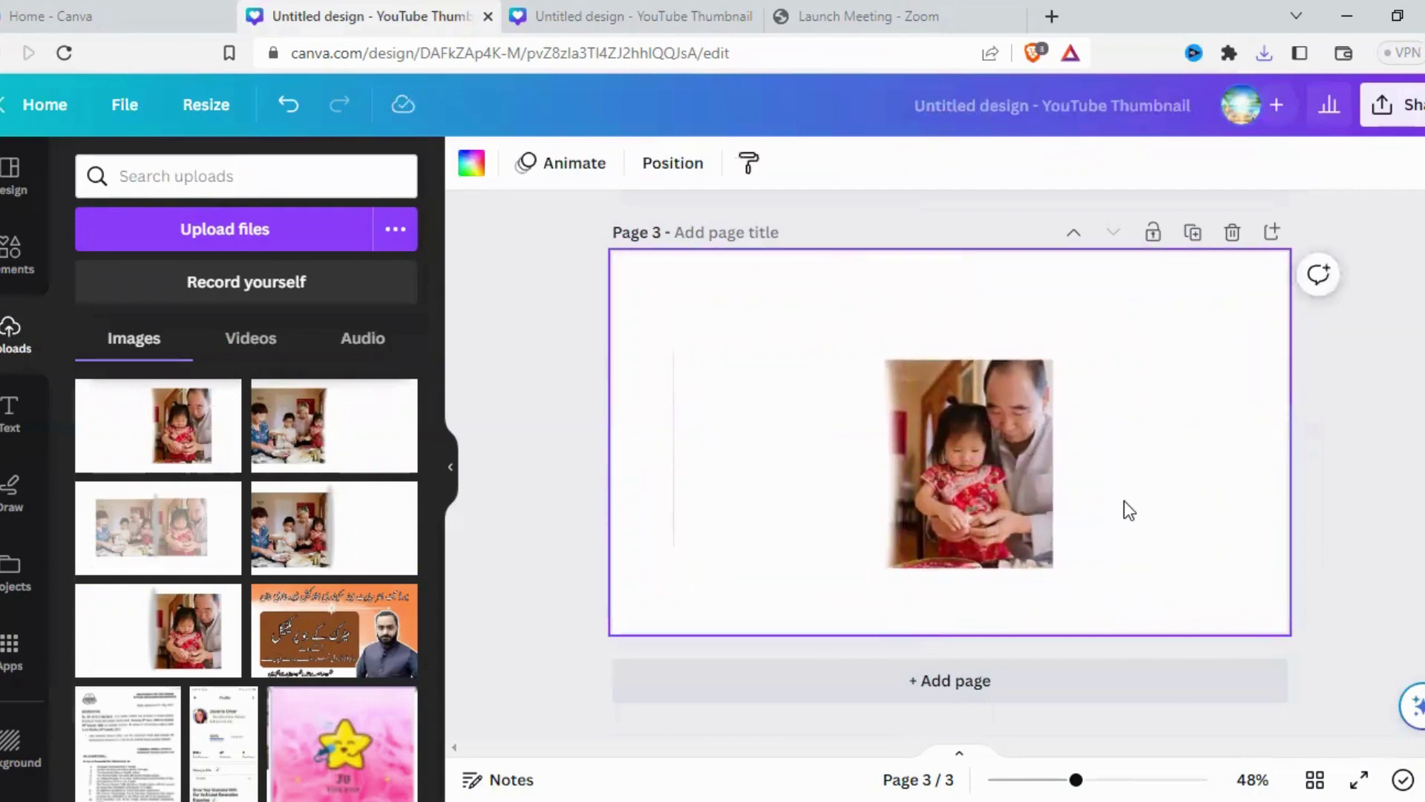
{"action": "left_click", "coordinate": [1008, 467]}
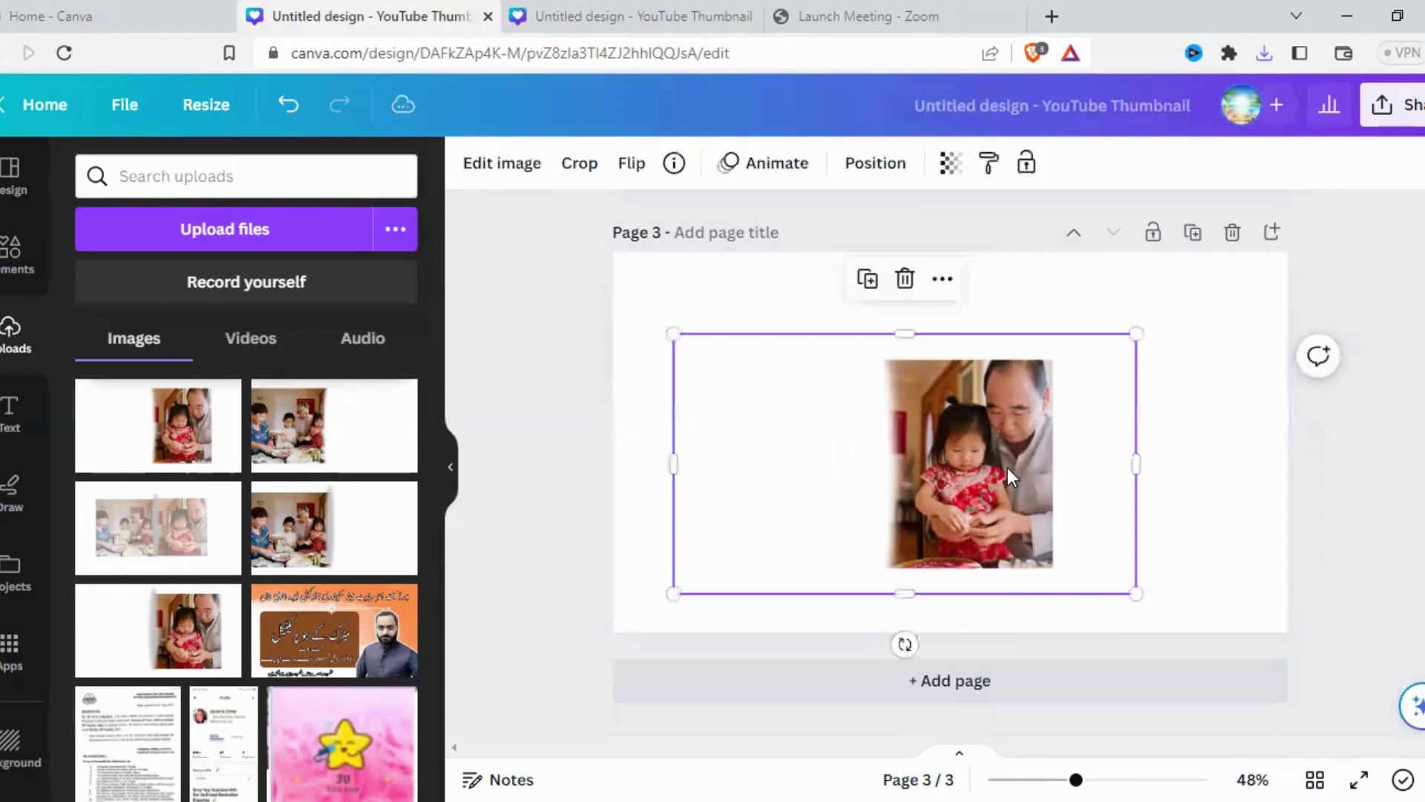
{"action": "left_click", "coordinate": [942, 165]}
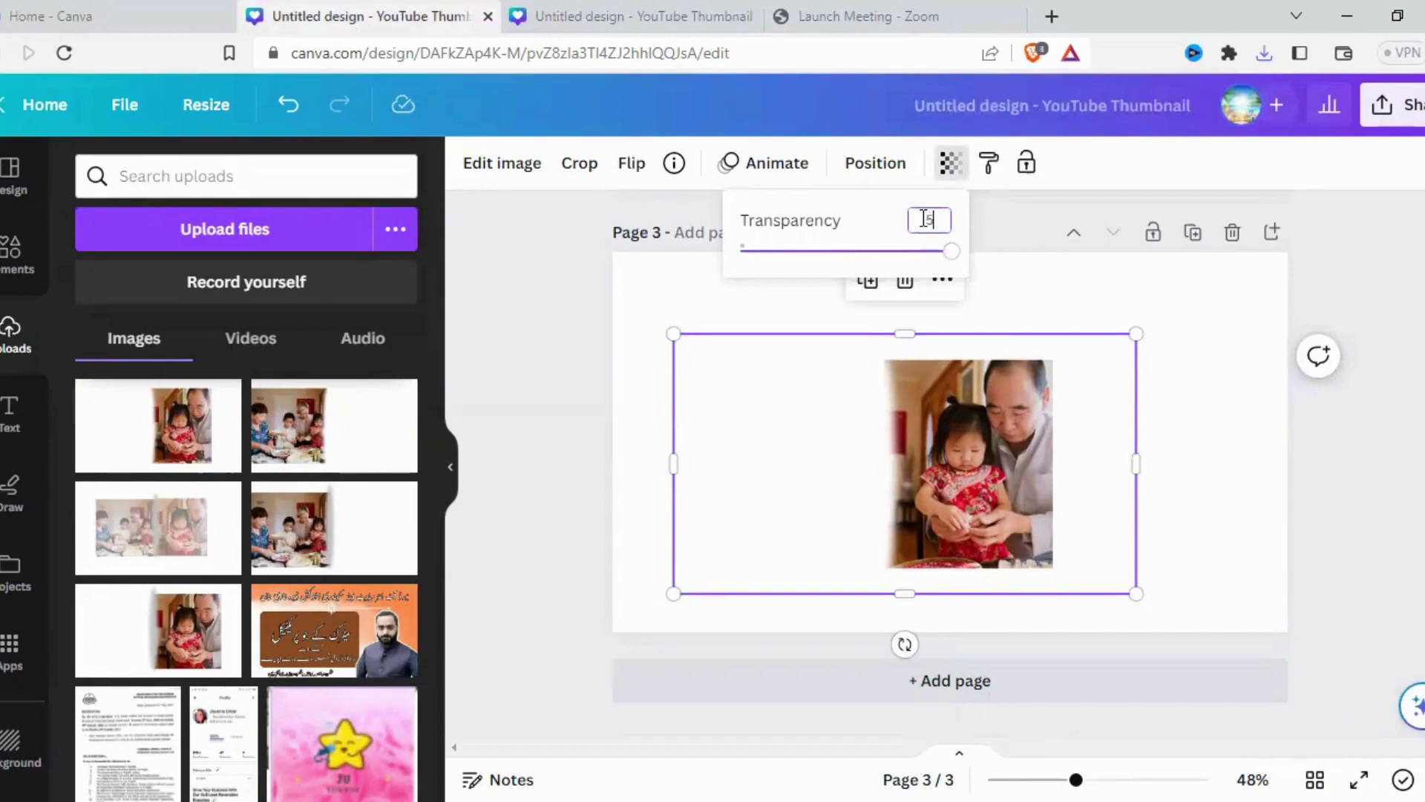
{"action": "key", "text": "Return"}
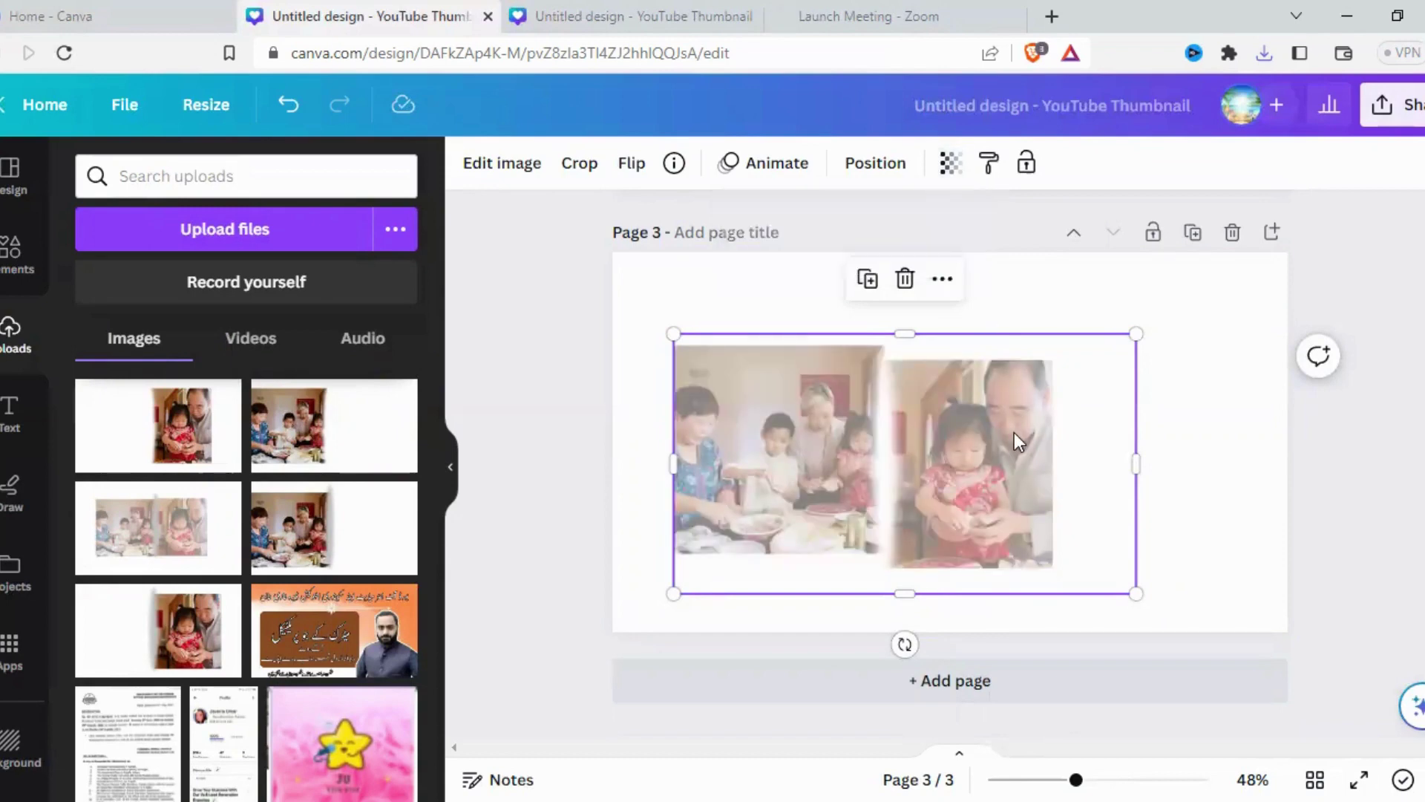
{"action": "left_click_drag", "start_coordinate": [1014, 432], "coordinate": [1015, 411]}
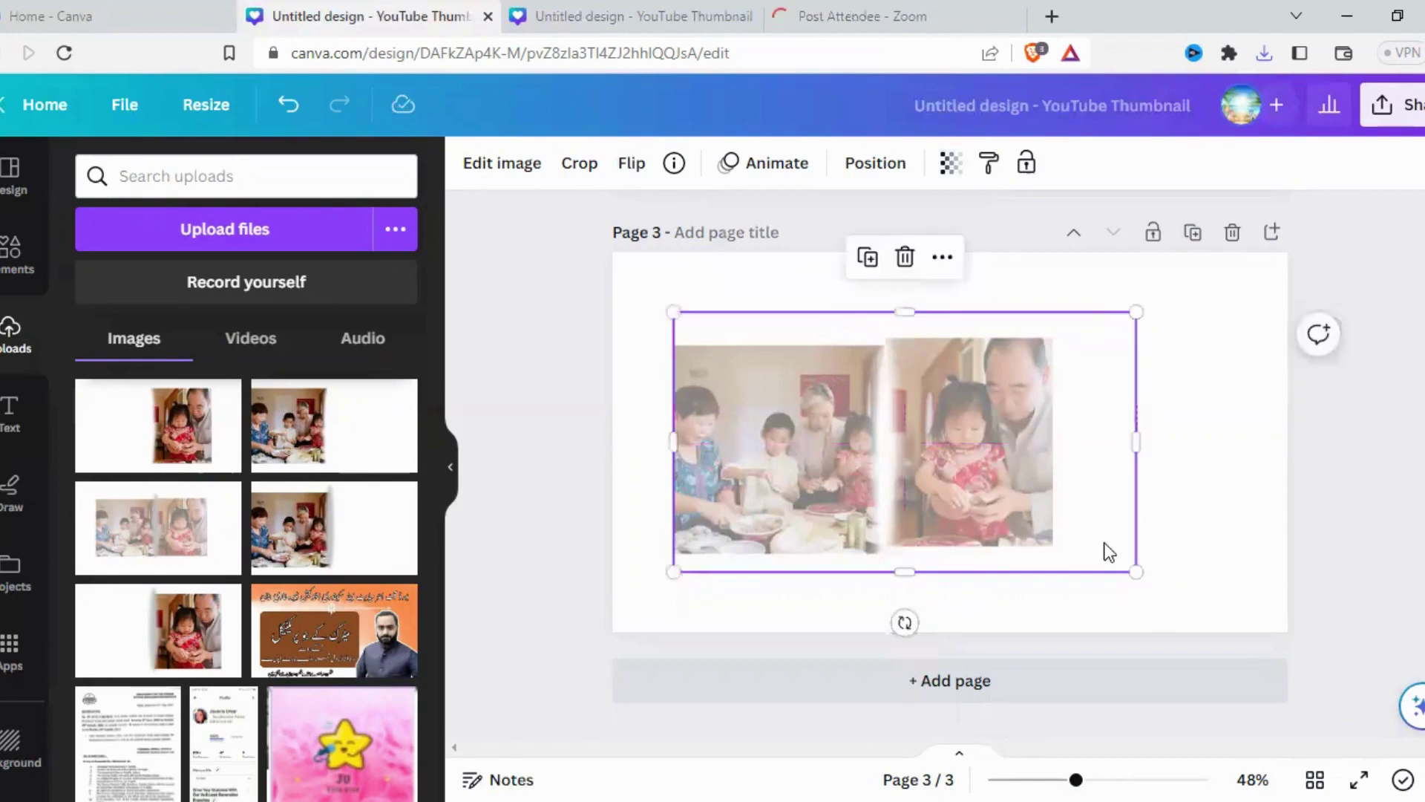
Step: Resize the blended photo from its corner and nudge it toward the centre of page 3
{"action": "left_click_drag", "start_coordinate": [1137, 569], "coordinate": [1160, 587]}
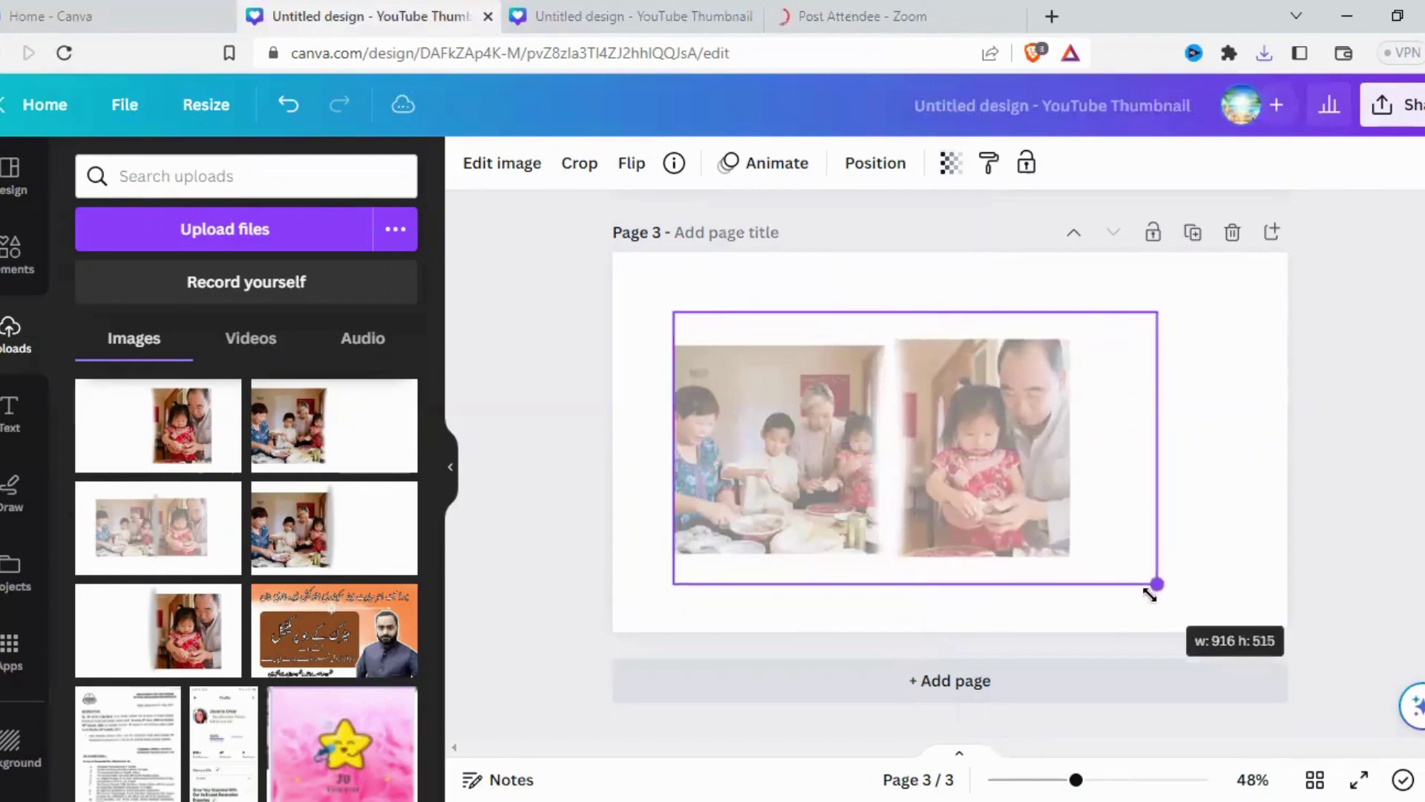
{"action": "left_click_drag", "start_coordinate": [1157, 591], "coordinate": [1155, 585]}
{"action": "left_click_drag", "start_coordinate": [1030, 476], "coordinate": [1013, 483]}
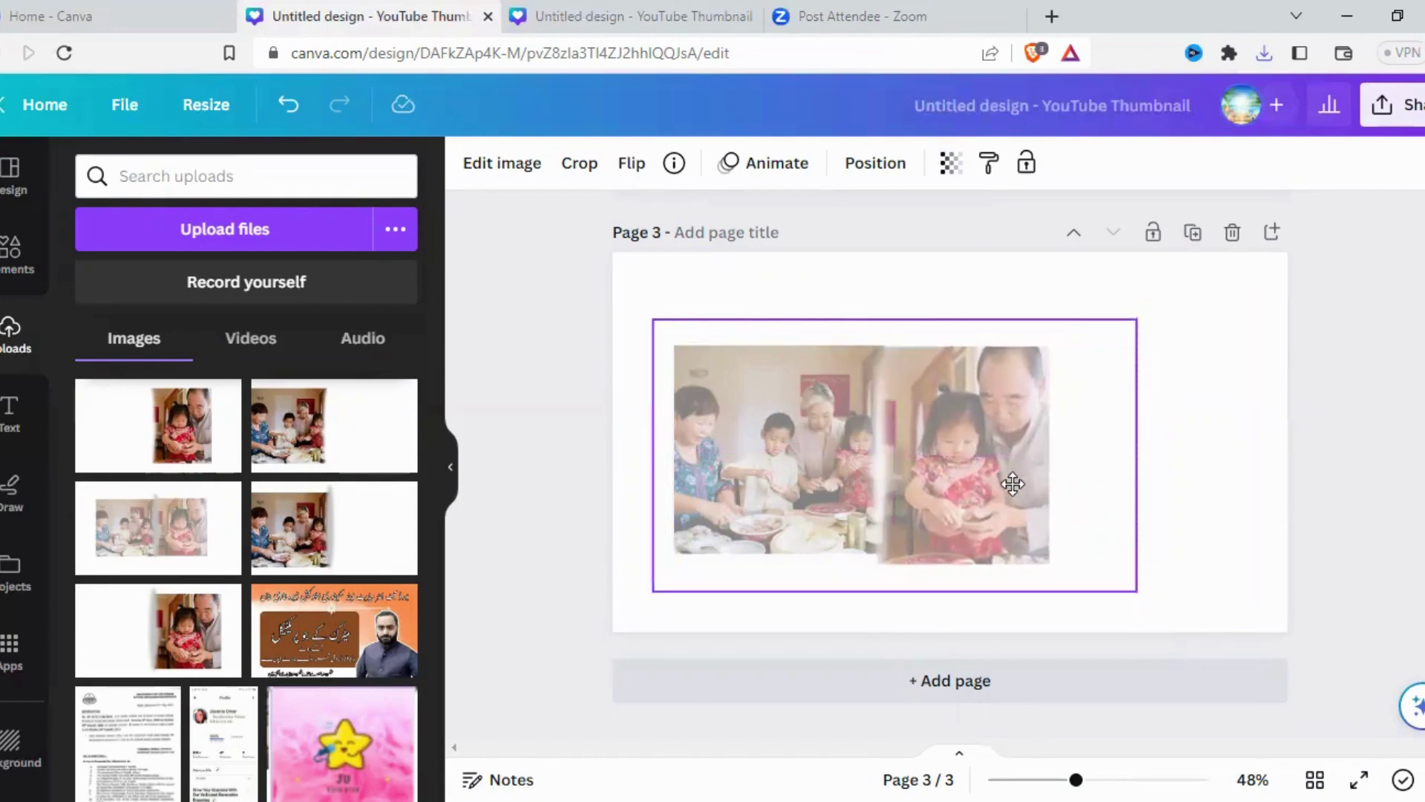
{"action": "mouse_move", "coordinate": [1137, 592]}
{"action": "left_mouse_down"}
{"action": "mouse_move", "coordinate": [1133, 573]}
{"action": "mouse_move", "coordinate": [1123, 583]}
{"action": "left_mouse_up"}
{"action": "left_click_drag", "start_coordinate": [962, 479], "coordinate": [967, 469]}
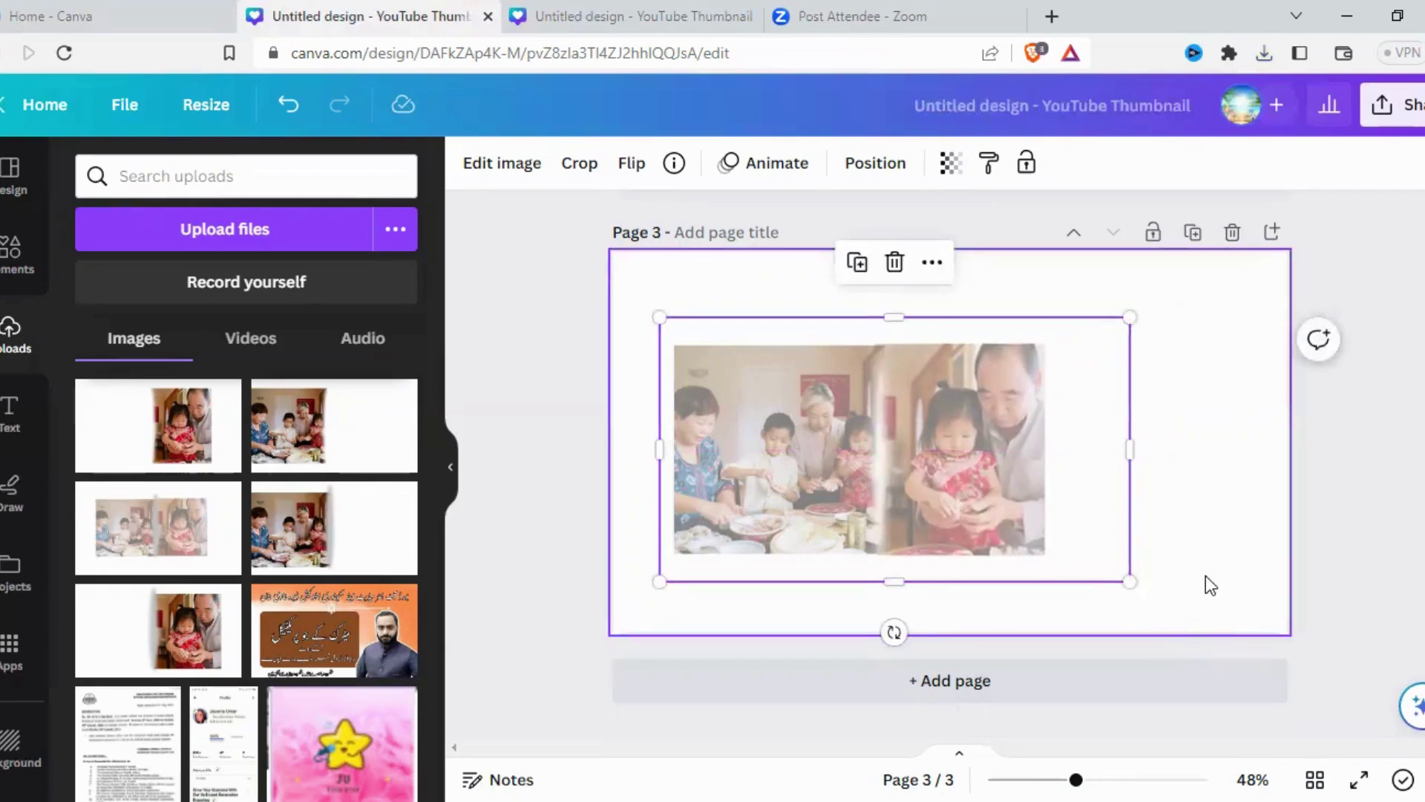
{"action": "left_click", "coordinate": [1171, 557]}
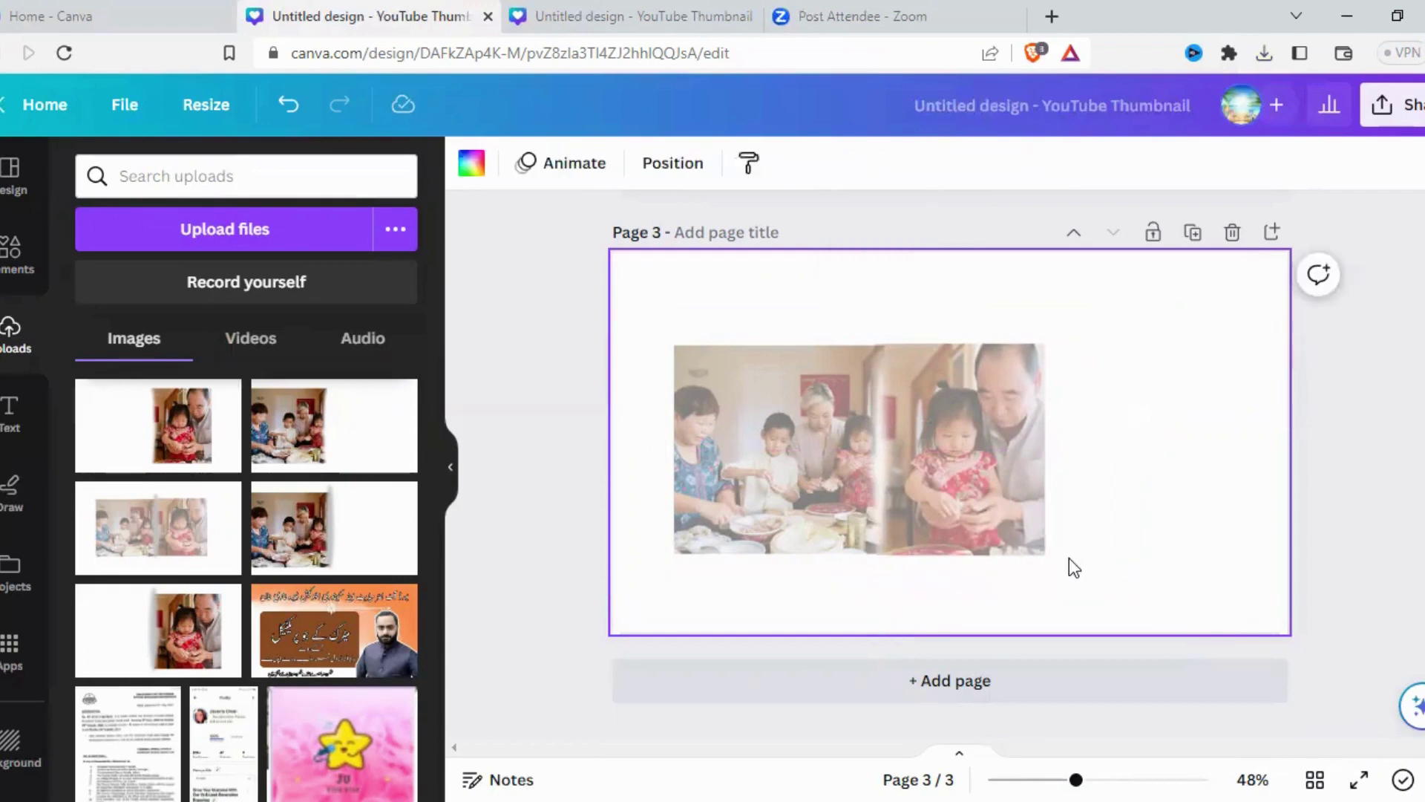
{"action": "left_click", "coordinate": [964, 518]}
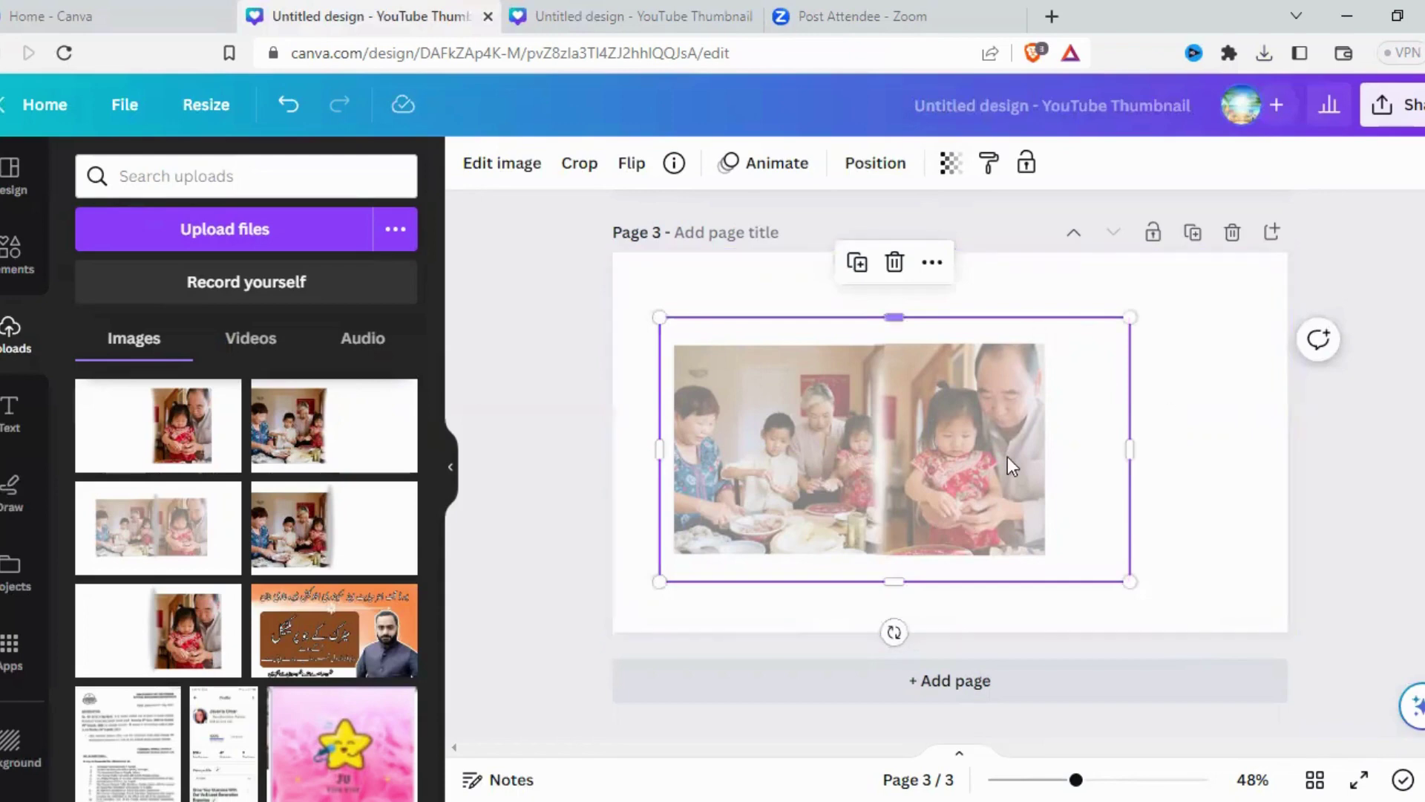
{"action": "left_click_drag", "start_coordinate": [1001, 470], "coordinate": [995, 472]}
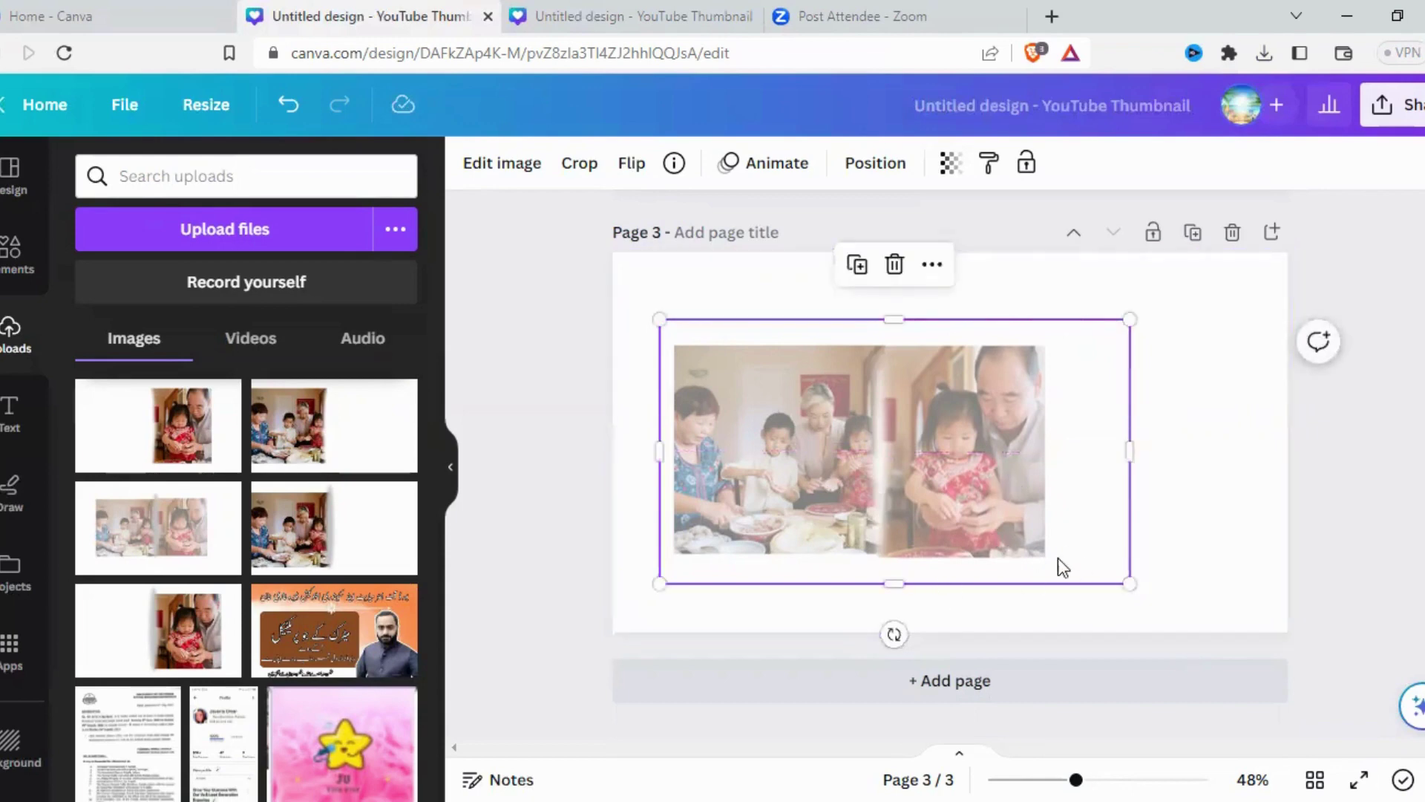
Step: Fine-tune the top photo to 890 × 501 and shift it slightly right to sit centred
{"action": "left_click_drag", "start_coordinate": [1198, 555], "coordinate": [1008, 522]}
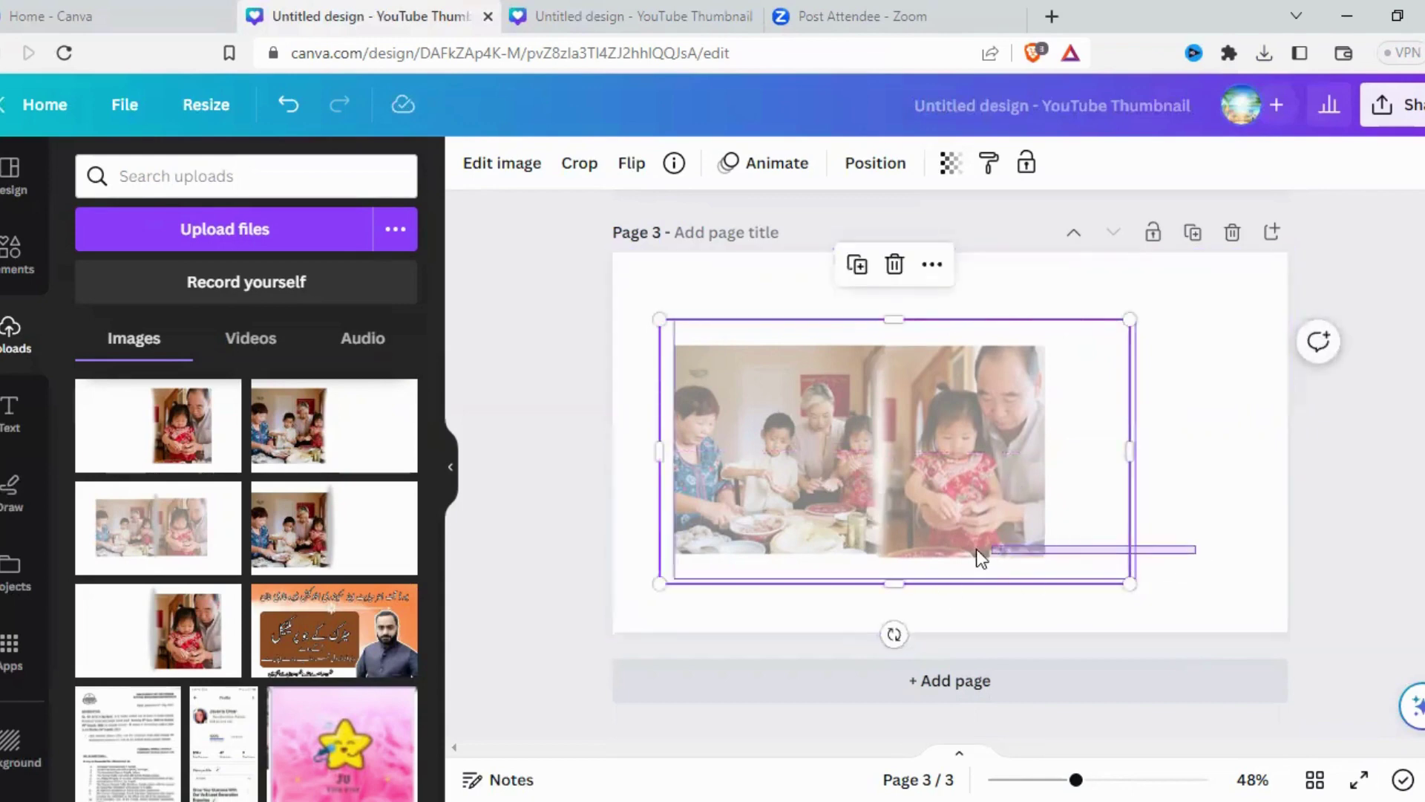
{"action": "left_click", "coordinate": [1157, 592]}
{"action": "left_click", "coordinate": [1016, 502]}
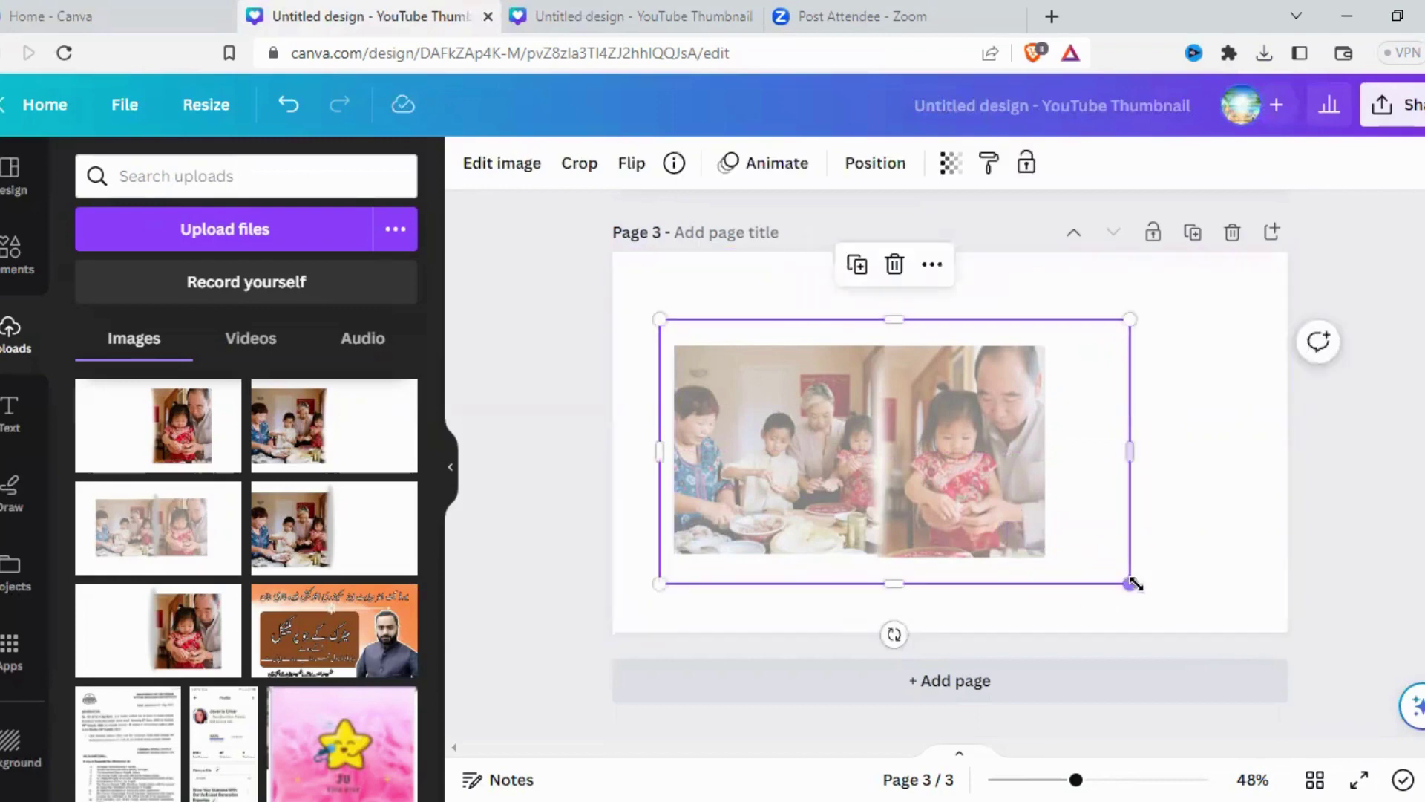
{"action": "left_click_drag", "start_coordinate": [1134, 583], "coordinate": [1129, 584]}
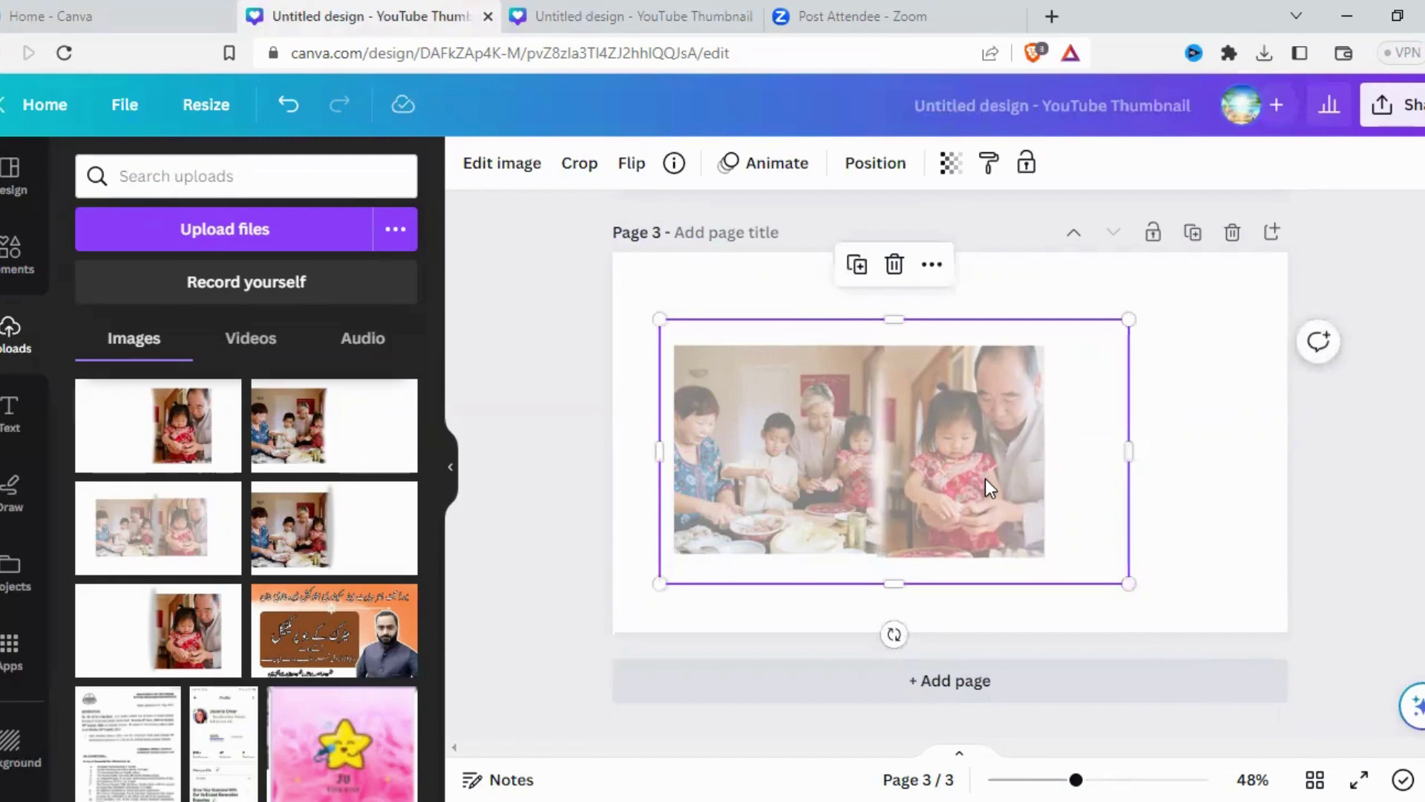
{"action": "left_click_drag", "start_coordinate": [985, 479], "coordinate": [991, 479]}
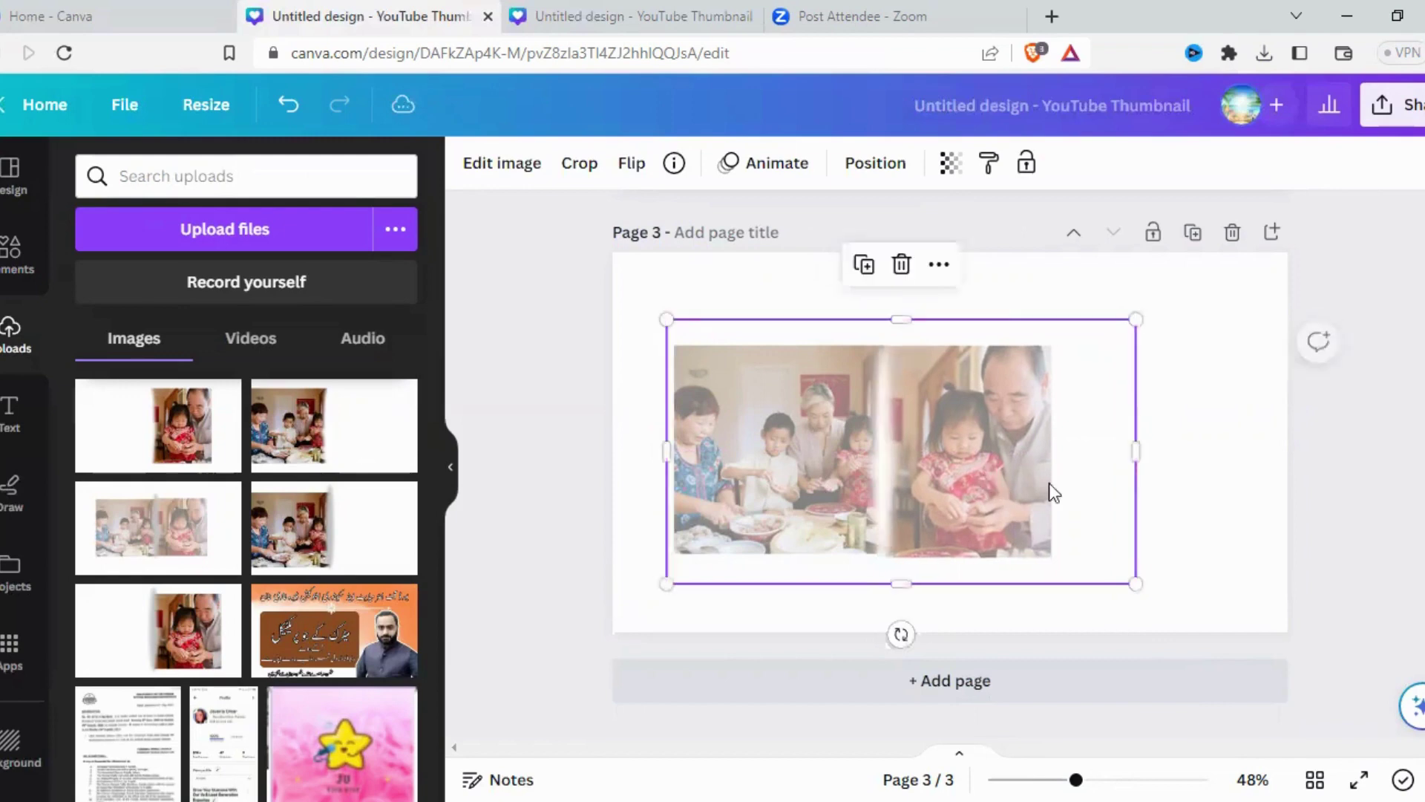
{"action": "left_click", "coordinate": [1248, 505]}
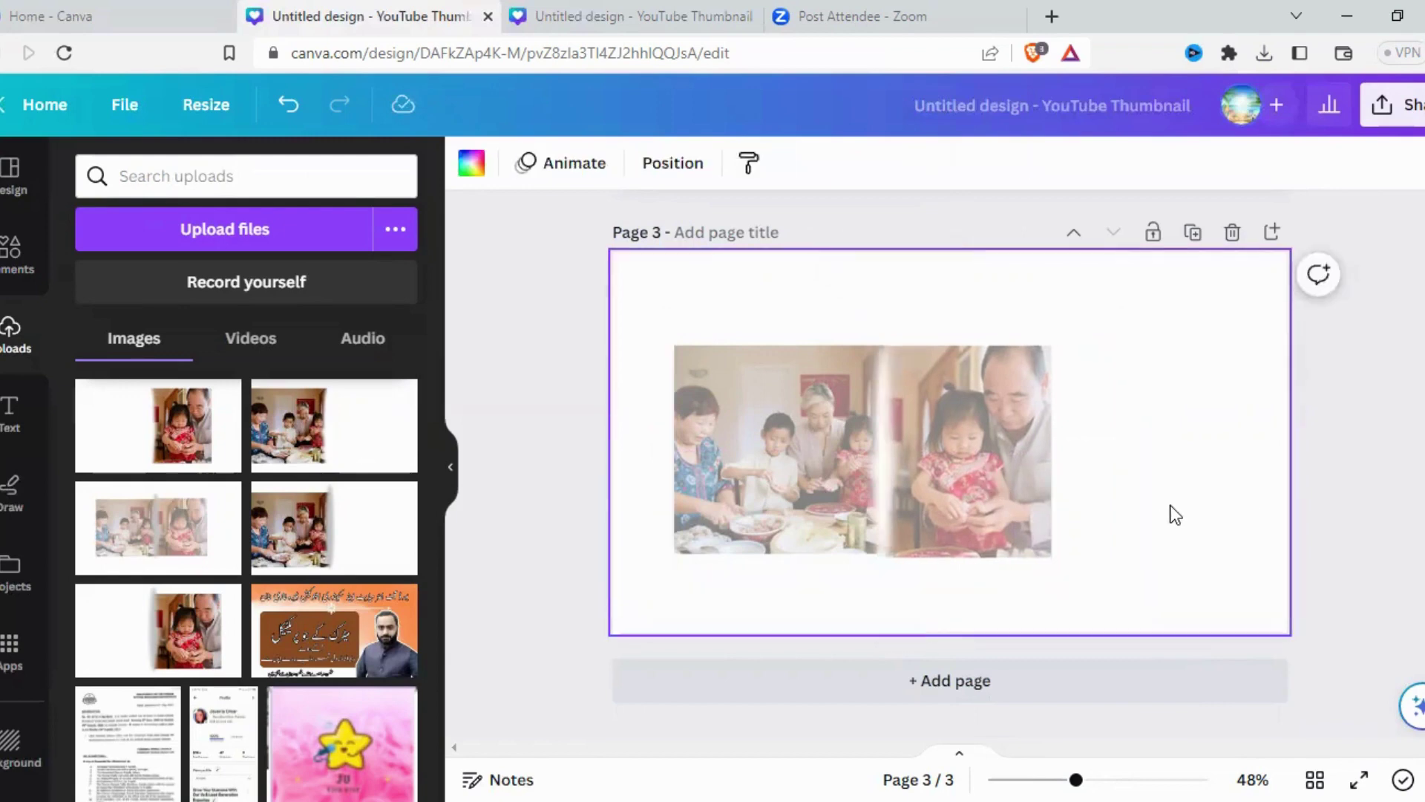
{"action": "left_click", "coordinate": [1044, 513]}
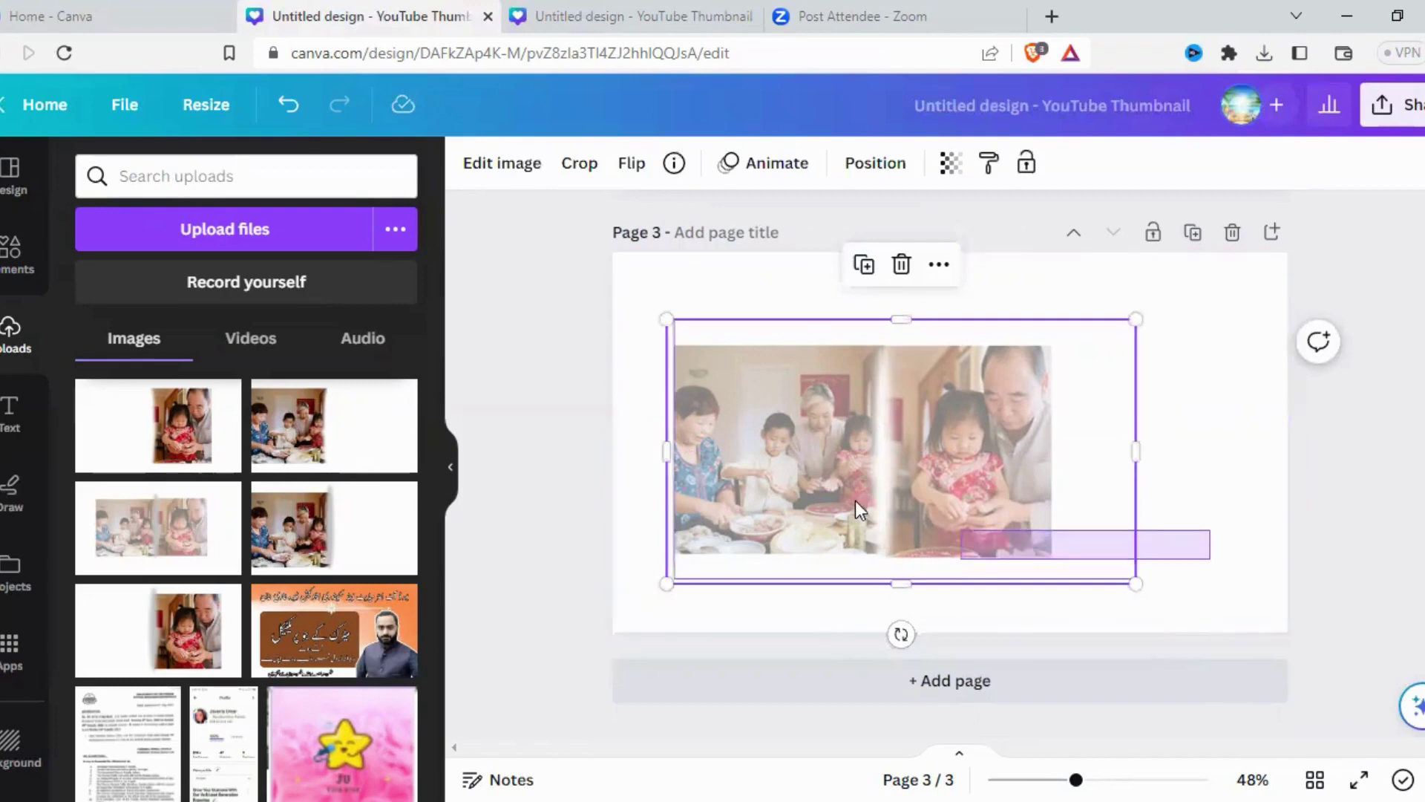
Step: Select both overlapping photos and scale them together to about 1,342 × 755
{"action": "left_click_drag", "start_coordinate": [1210, 560], "coordinate": [855, 500]}
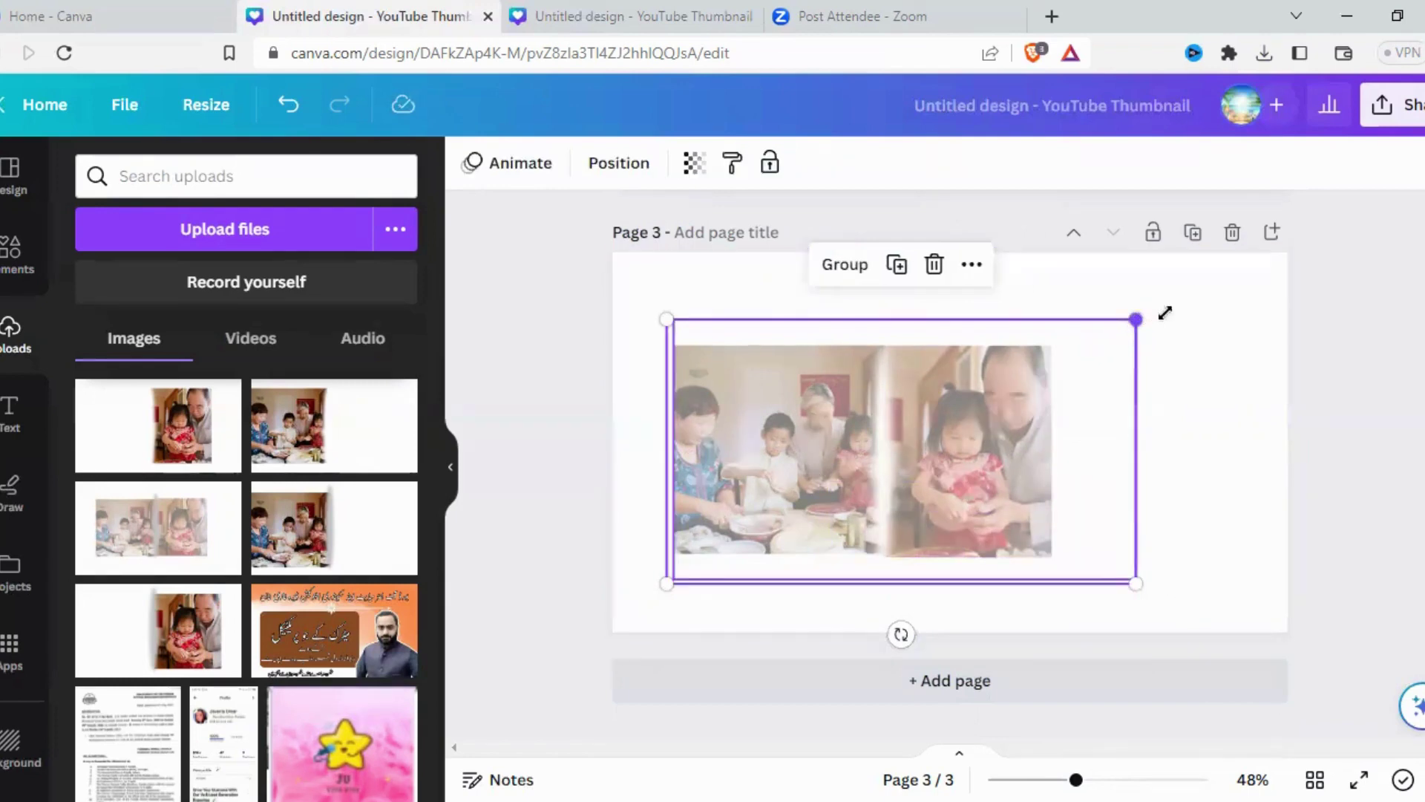
{"action": "left_click_drag", "start_coordinate": [1134, 323], "coordinate": [1275, 266]}
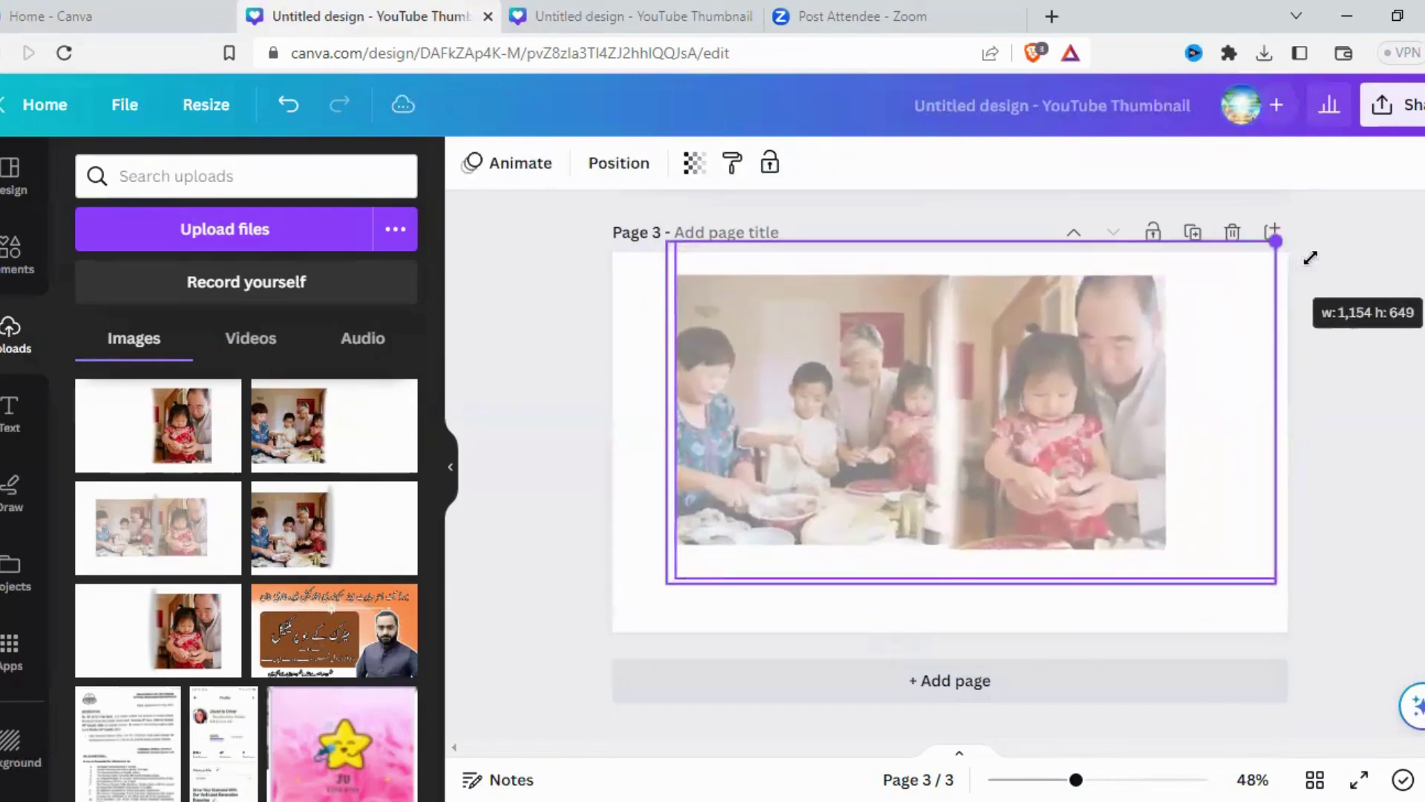
{"action": "left_click_drag", "start_coordinate": [1276, 266], "coordinate": [1332, 233]}
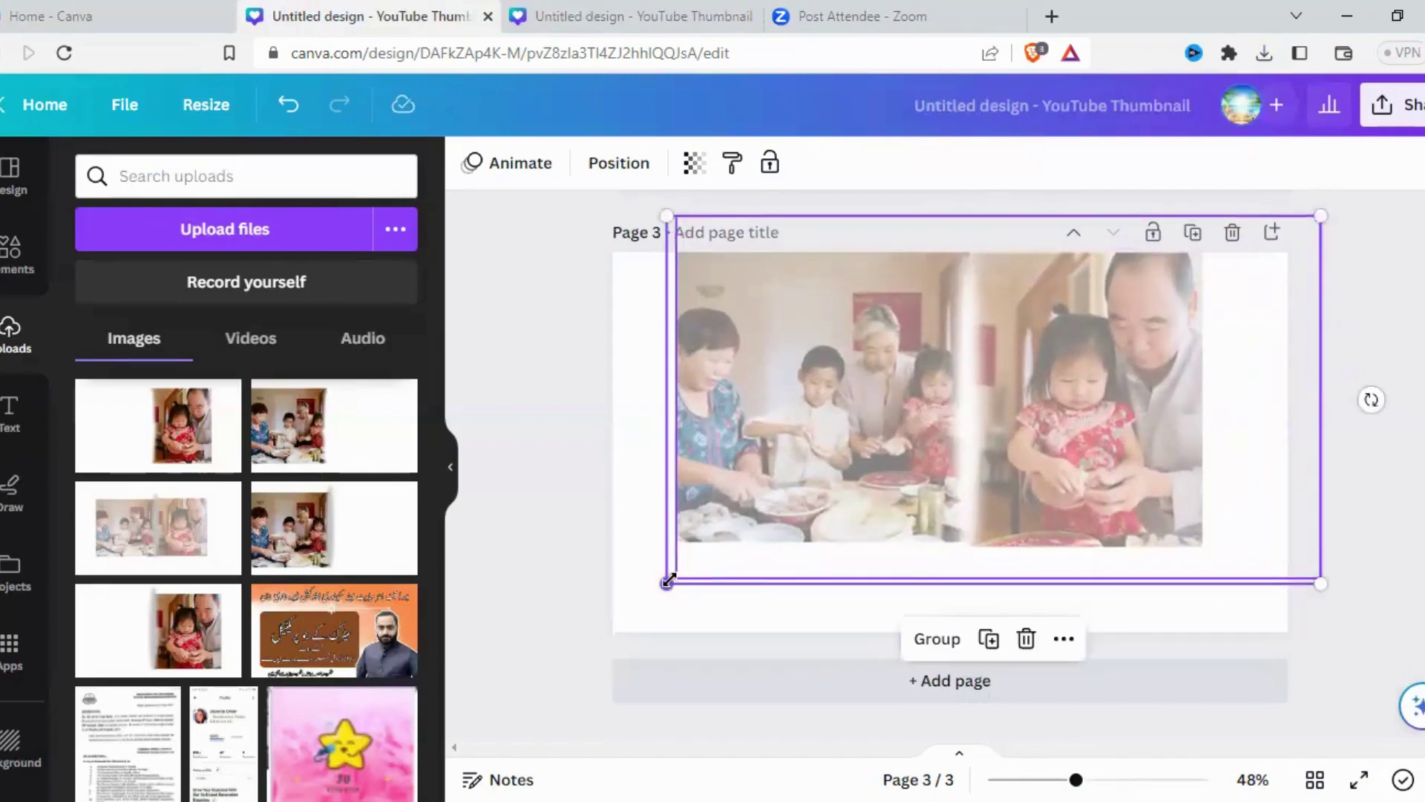
{"action": "mouse_move", "coordinate": [666, 583]}
{"action": "left_mouse_down"}
{"action": "mouse_move", "coordinate": [603, 637]}
{"action": "mouse_move", "coordinate": [627, 637]}
{"action": "left_mouse_up"}
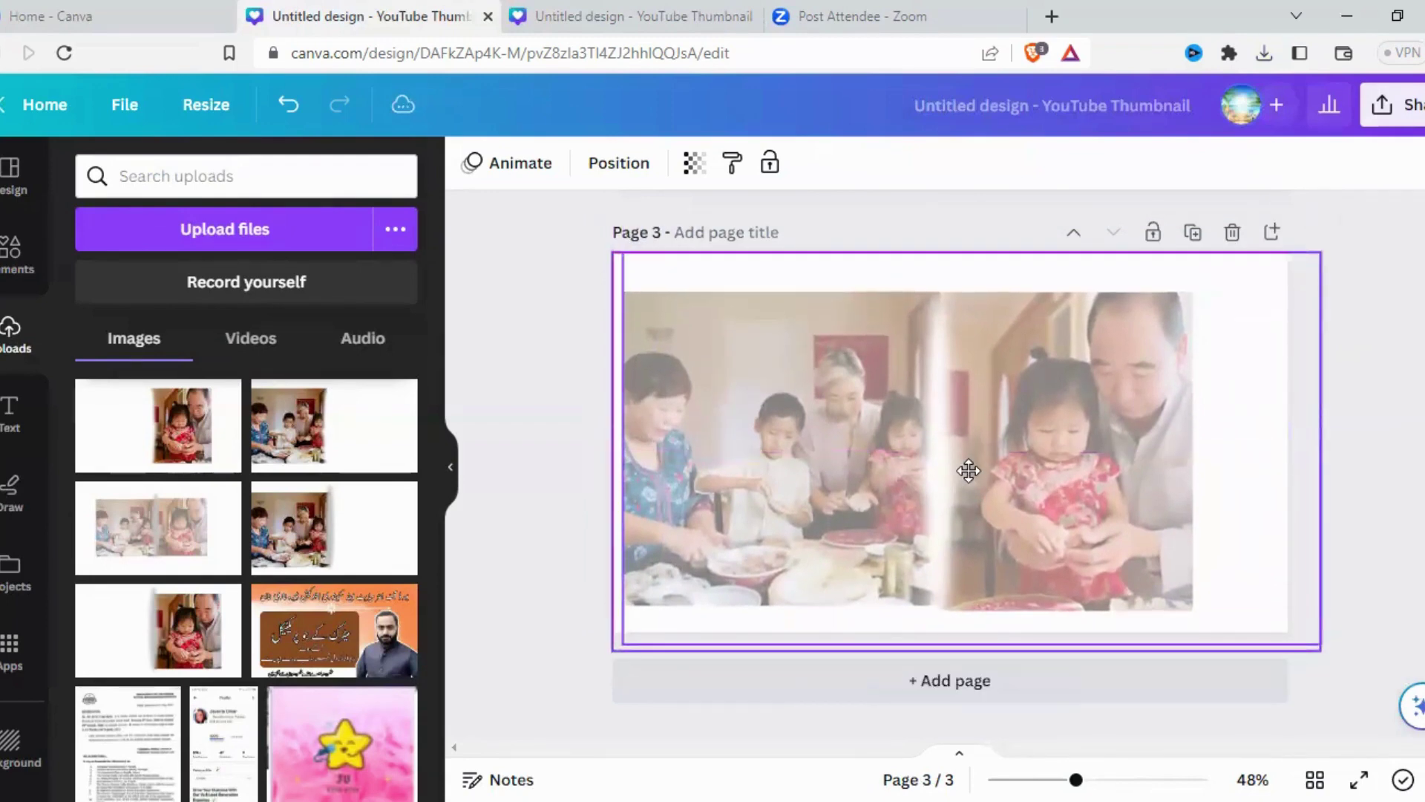
{"action": "left_click", "coordinate": [969, 471]}
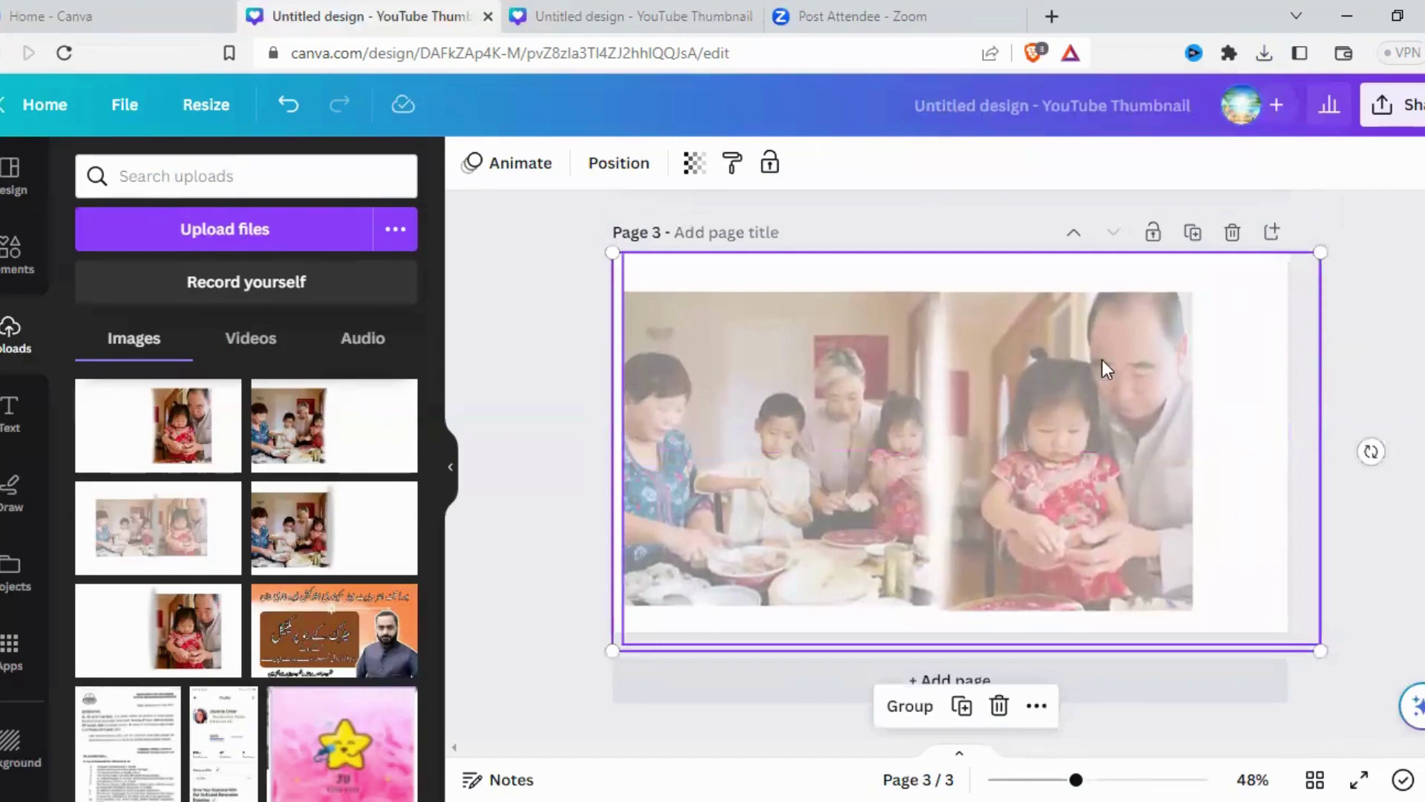
Step: Download page 3 alone as a PNG and upload that image back into Canva's uploads
{"action": "left_click", "coordinate": [1397, 119]}
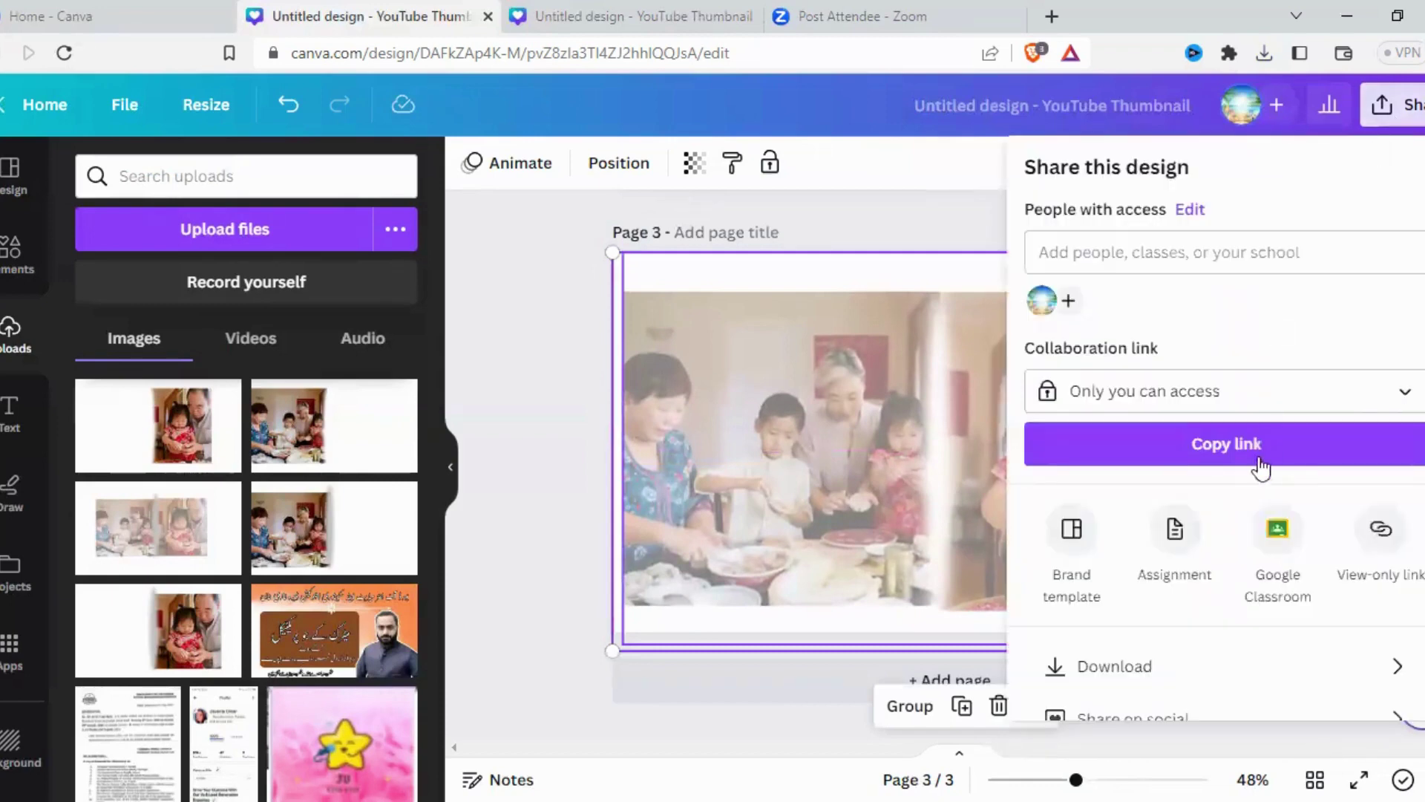
{"action": "left_click", "coordinate": [1168, 667]}
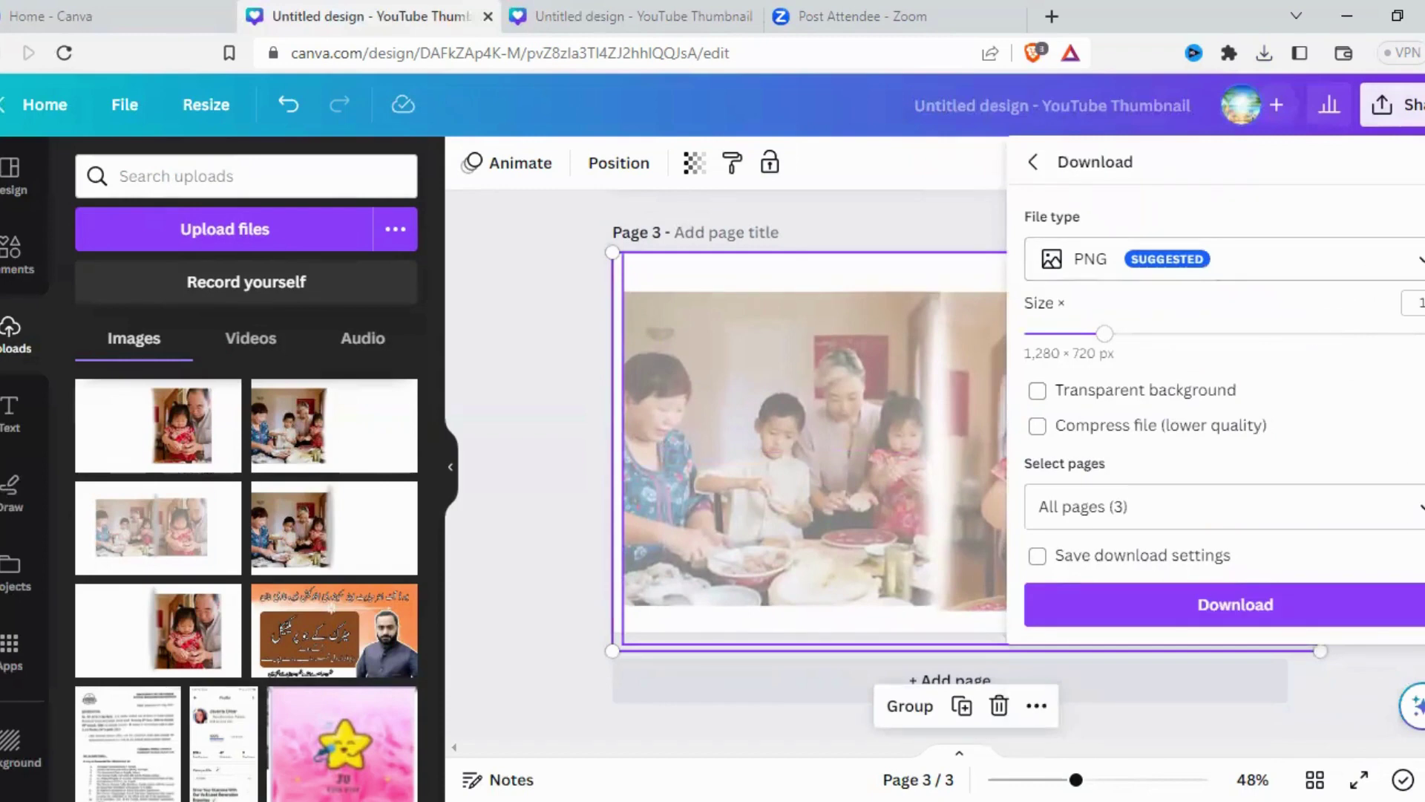
{"action": "left_click", "coordinate": [1388, 506]}
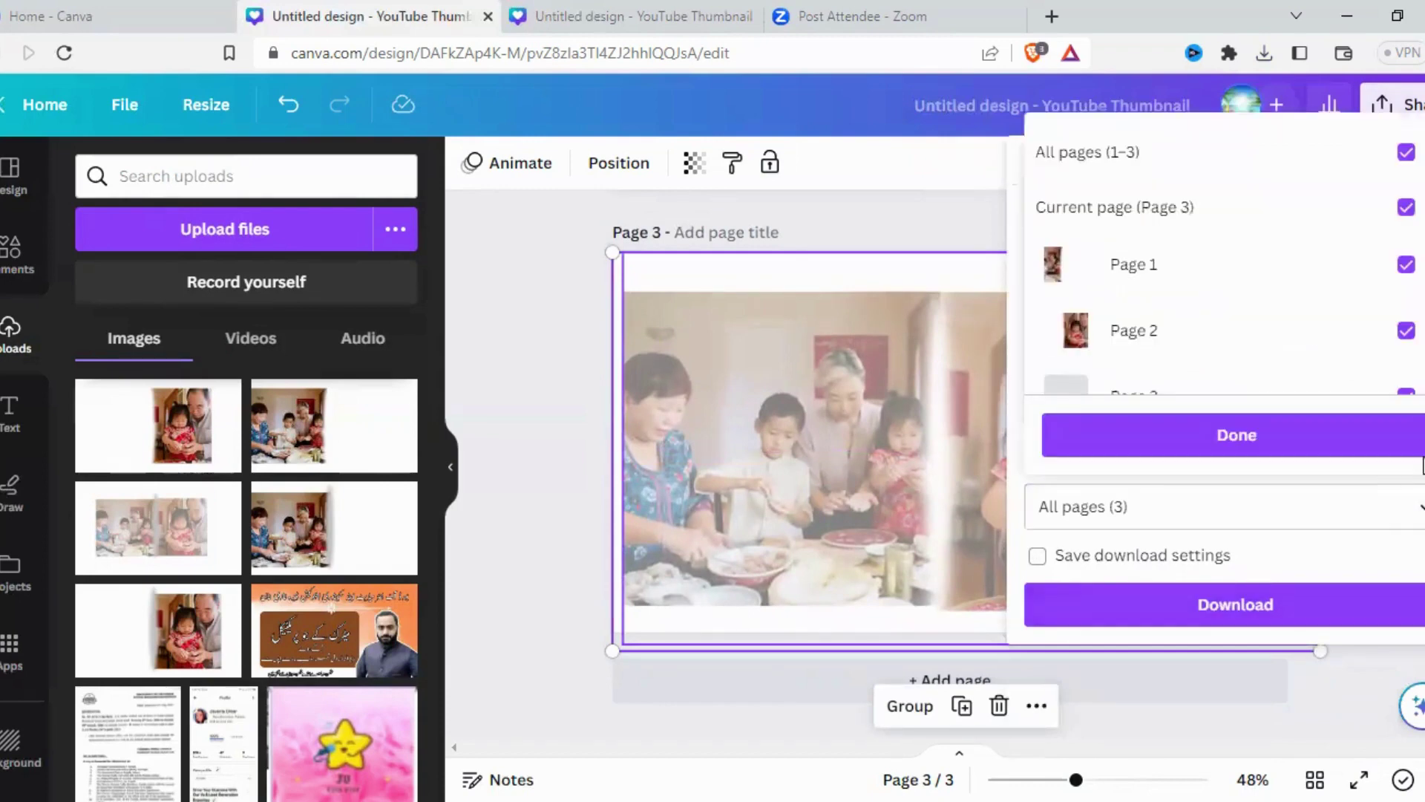
{"action": "left_click", "coordinate": [1405, 149]}
{"action": "scroll", "coordinate": [1389, 267], "scroll_direction": "down", "scroll_amount": 1}
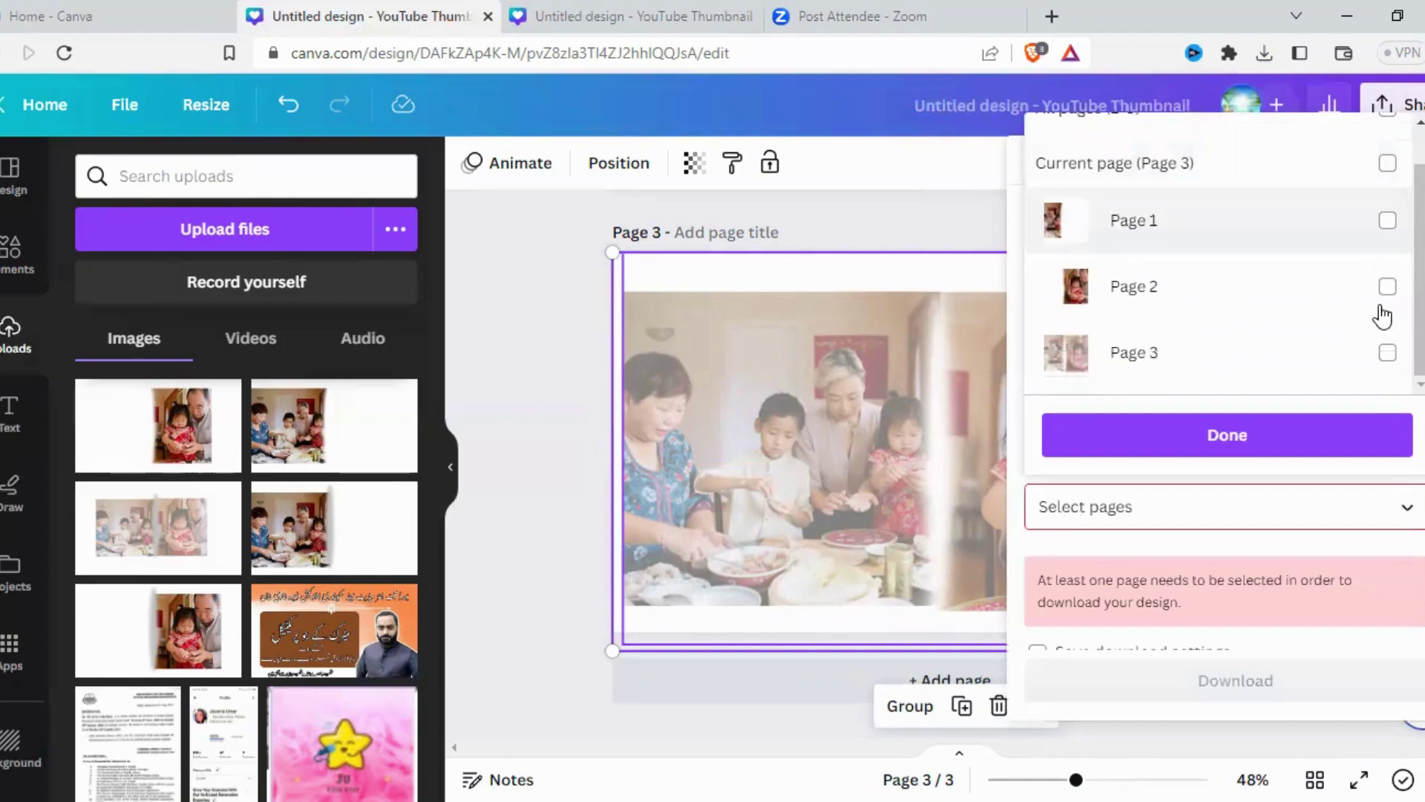
{"action": "left_click", "coordinate": [1388, 352]}
{"action": "left_click", "coordinate": [1329, 446]}
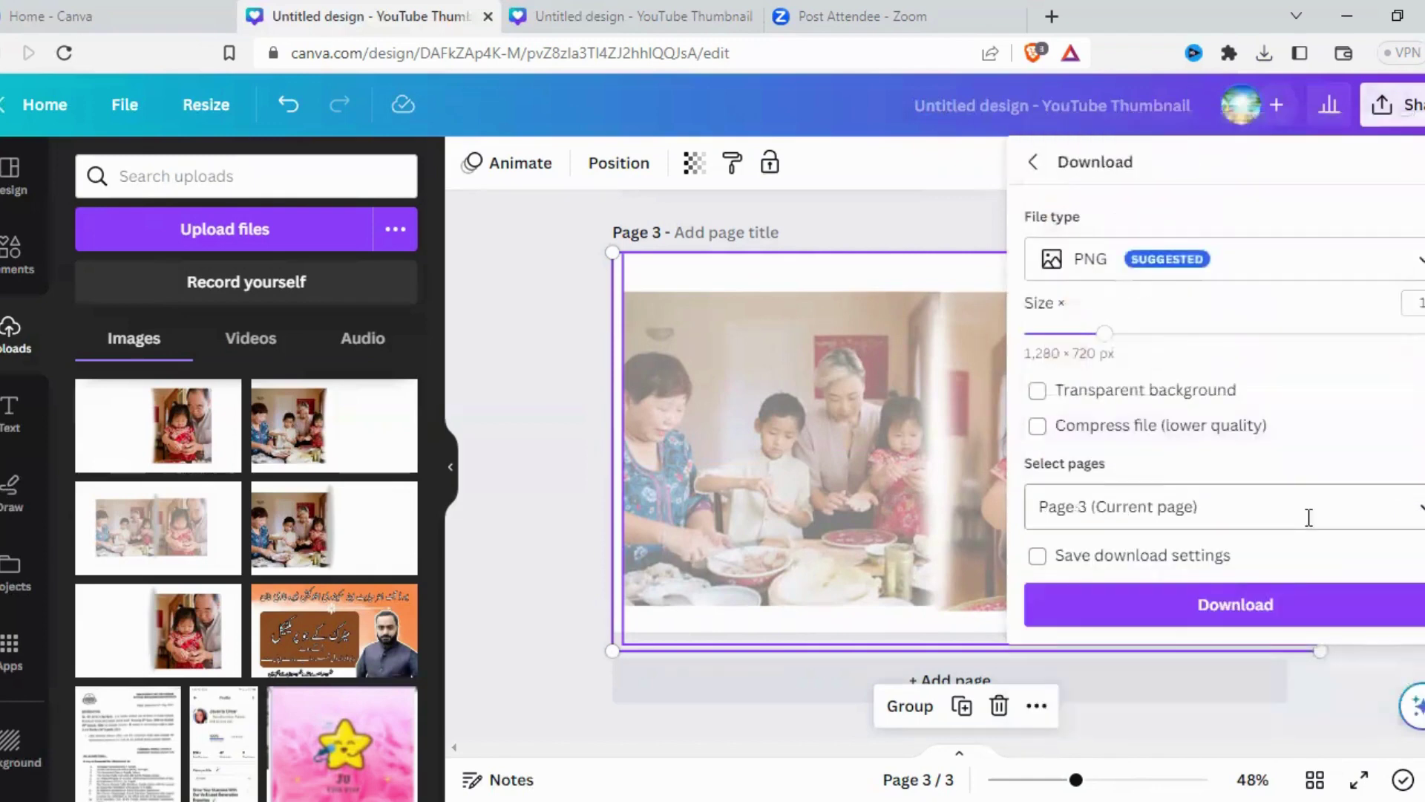
{"action": "left_click", "coordinate": [1290, 602]}
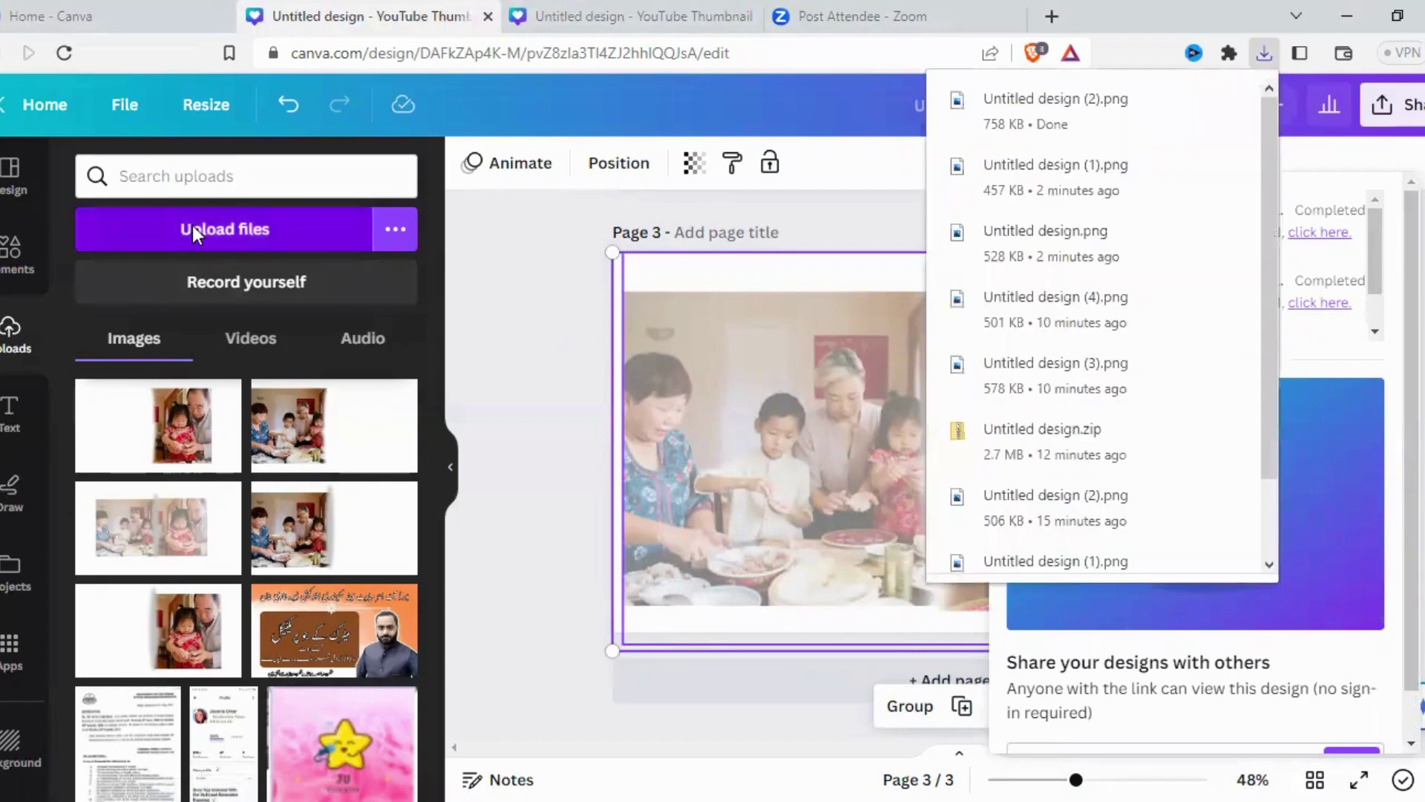
{"action": "left_click", "coordinate": [193, 226]}
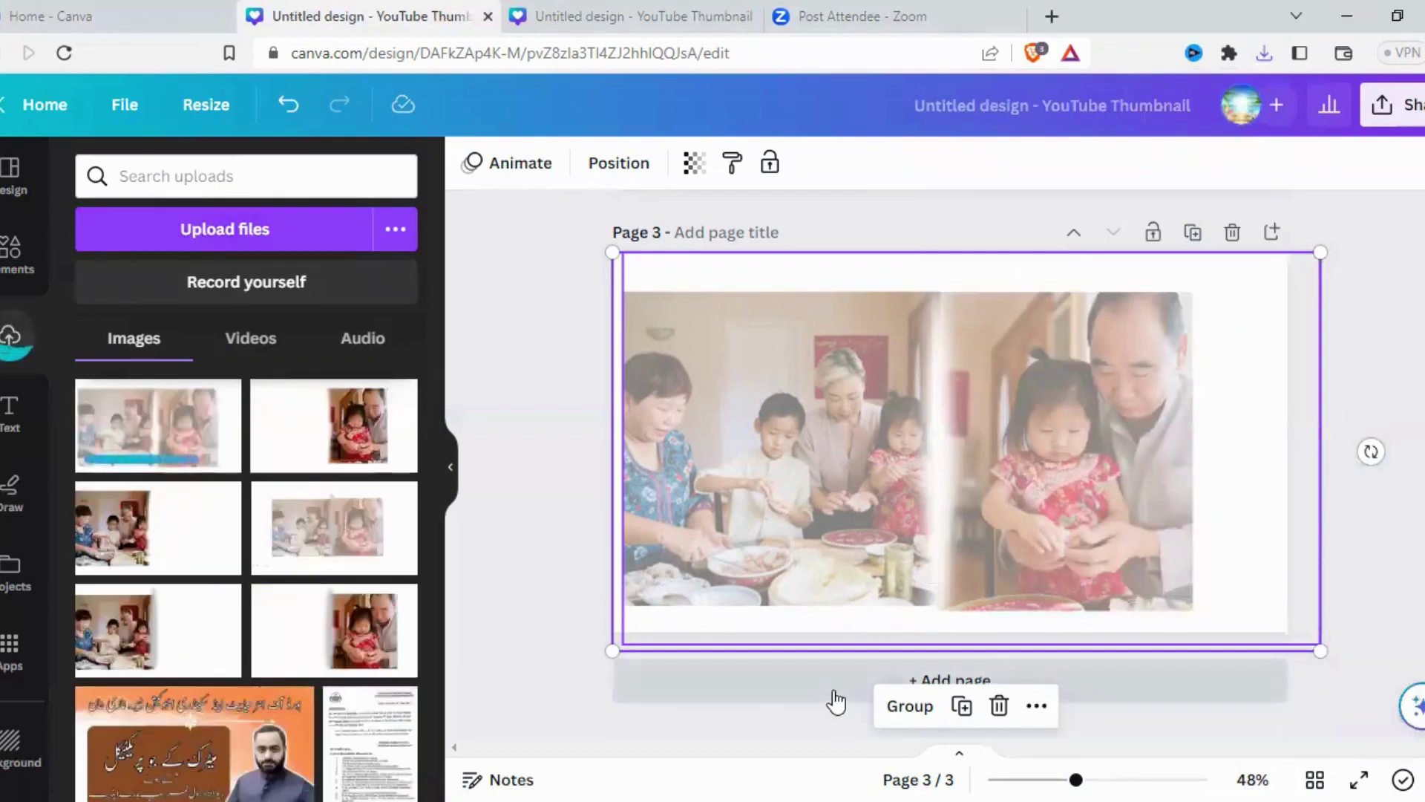
Step: Add a new page 4, place the uploaded blended image, and stretch it to about 1,528 × 882
{"action": "left_click", "coordinate": [835, 690]}
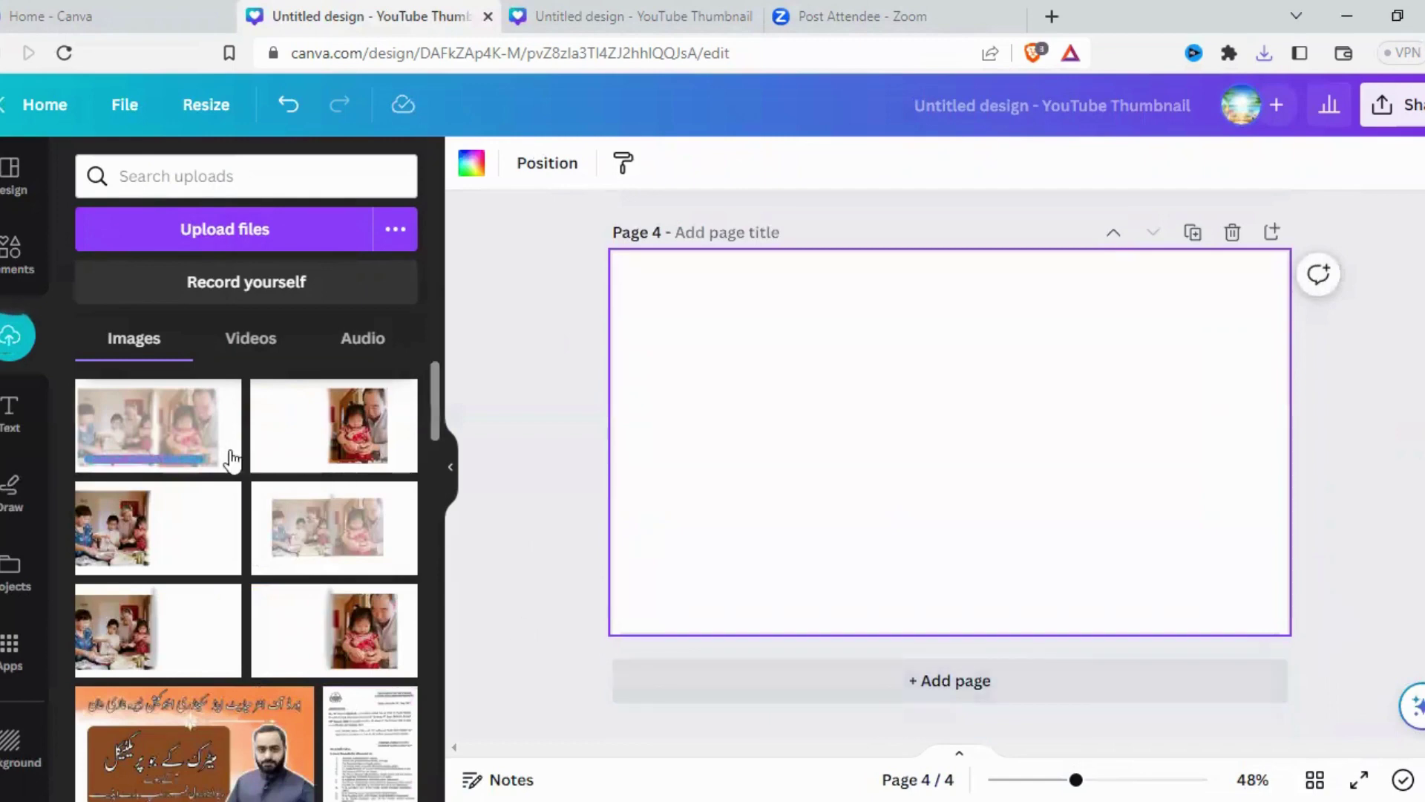
{"action": "left_click", "coordinate": [161, 435]}
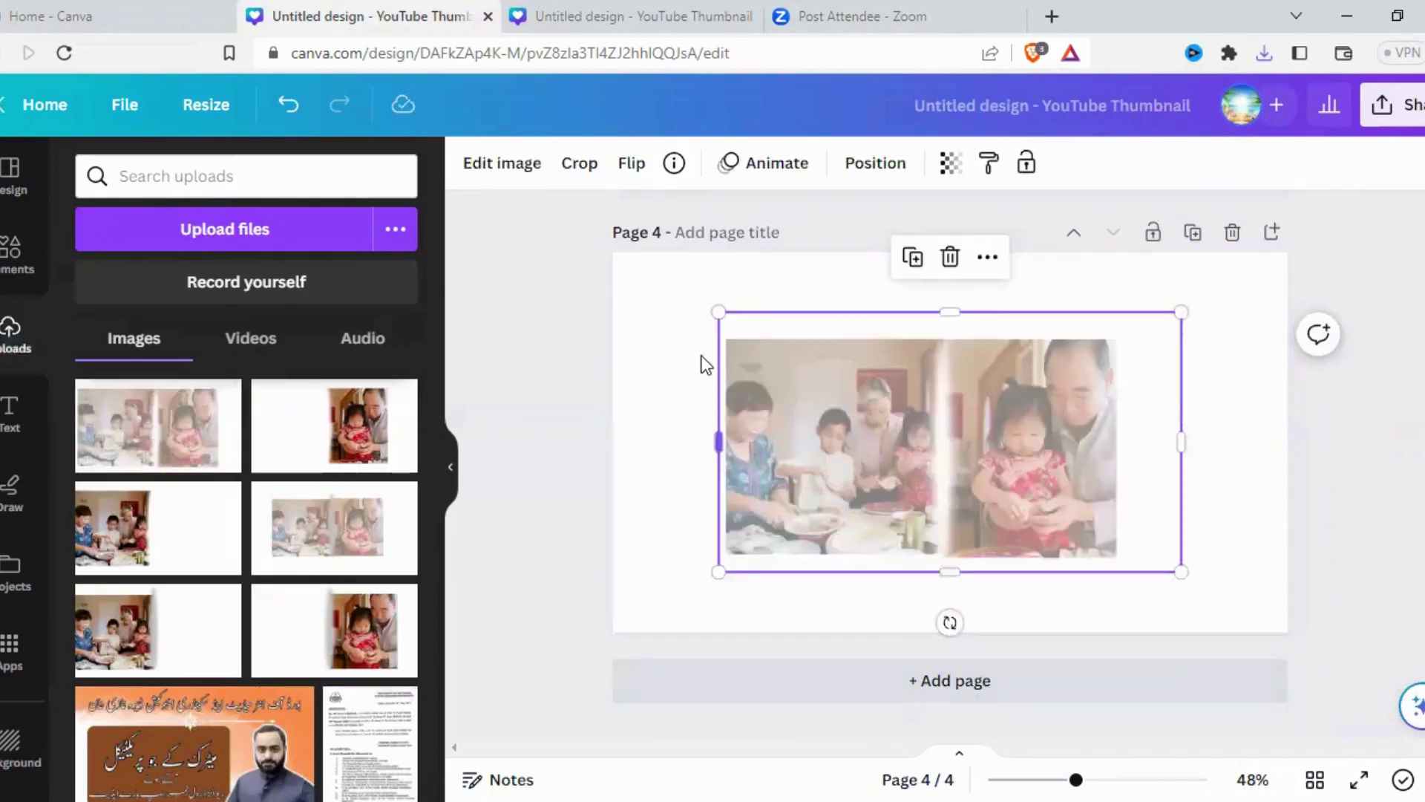
{"action": "left_click_drag", "start_coordinate": [608, 265], "coordinate": [591, 269]}
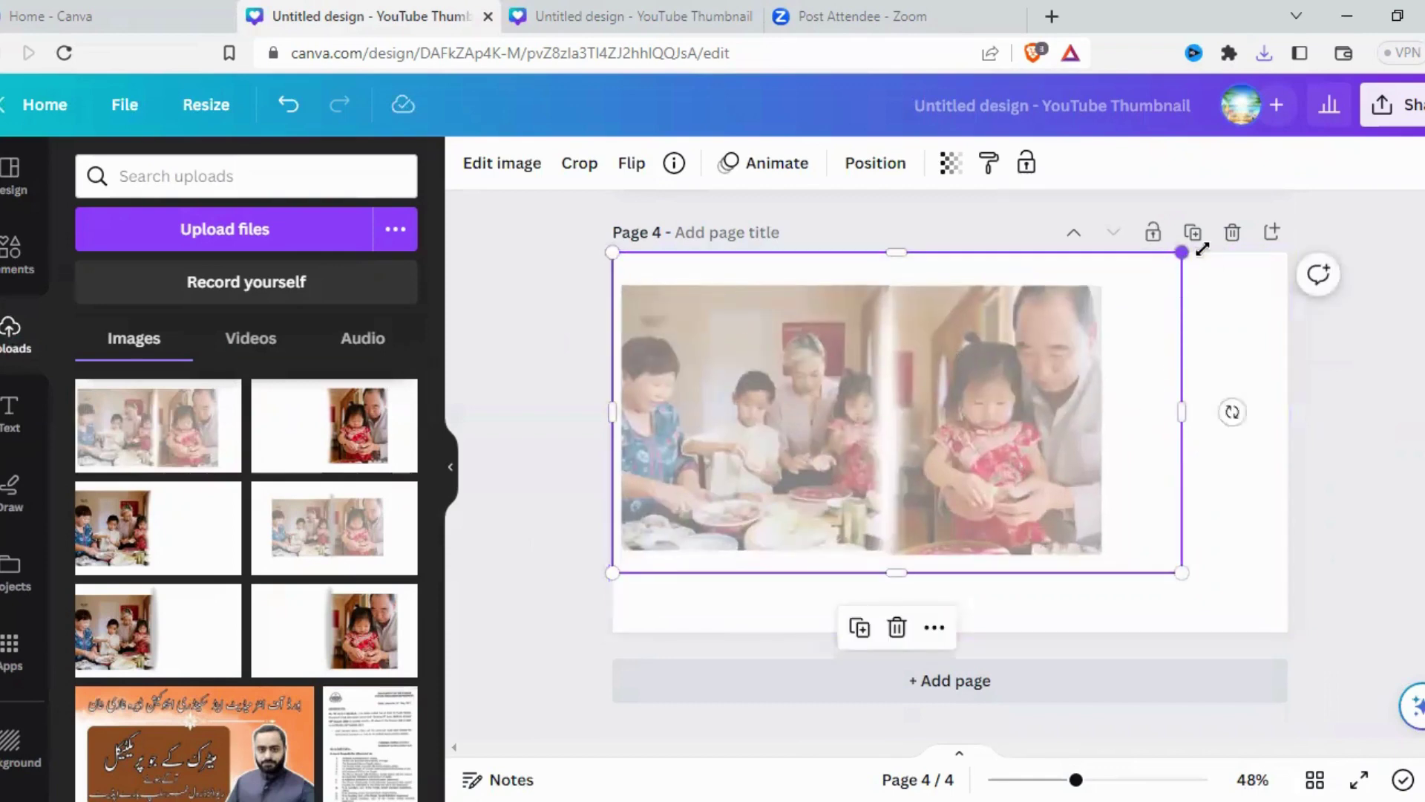
{"action": "left_click_drag", "start_coordinate": [1203, 248], "coordinate": [1270, 212]}
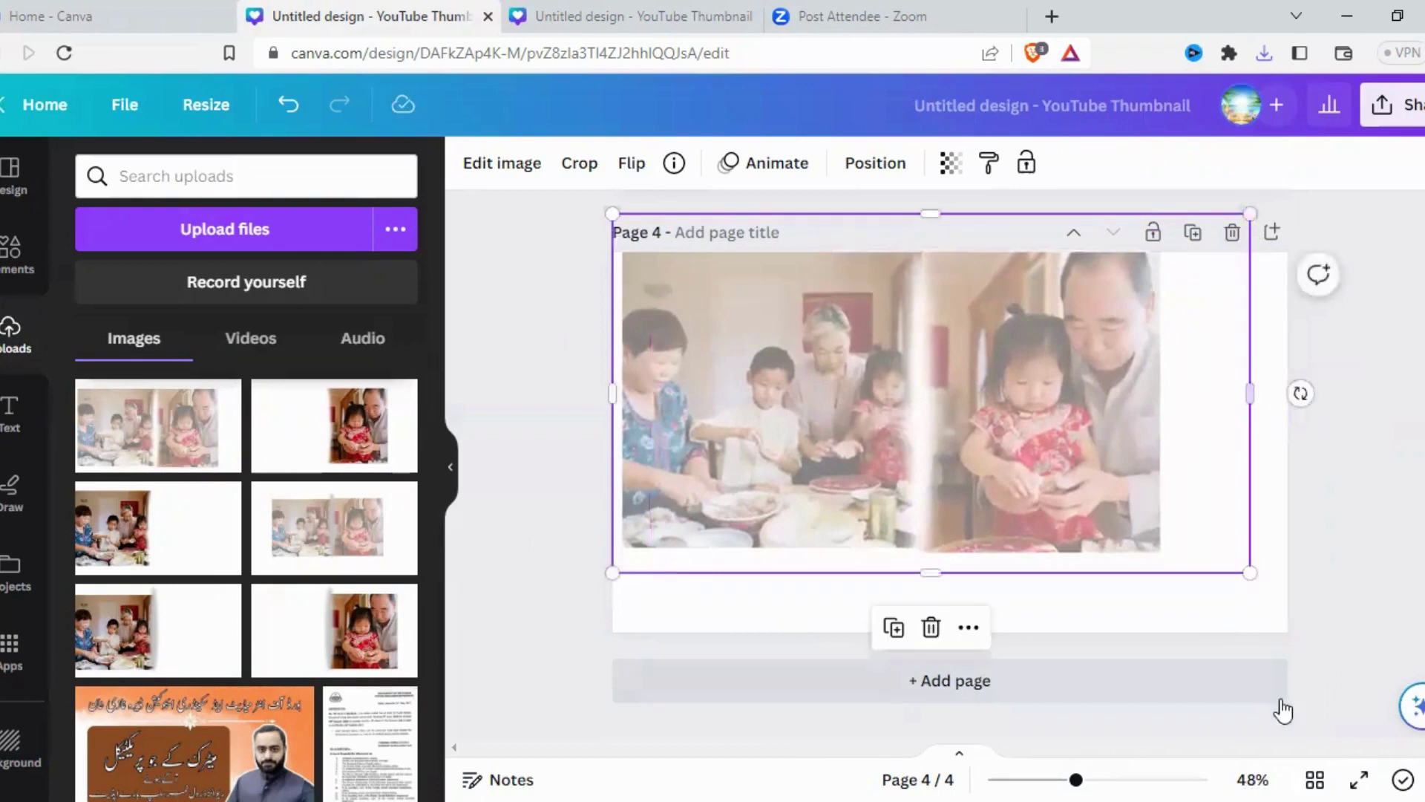
{"action": "left_click_drag", "start_coordinate": [1250, 573], "coordinate": [1405, 659]}
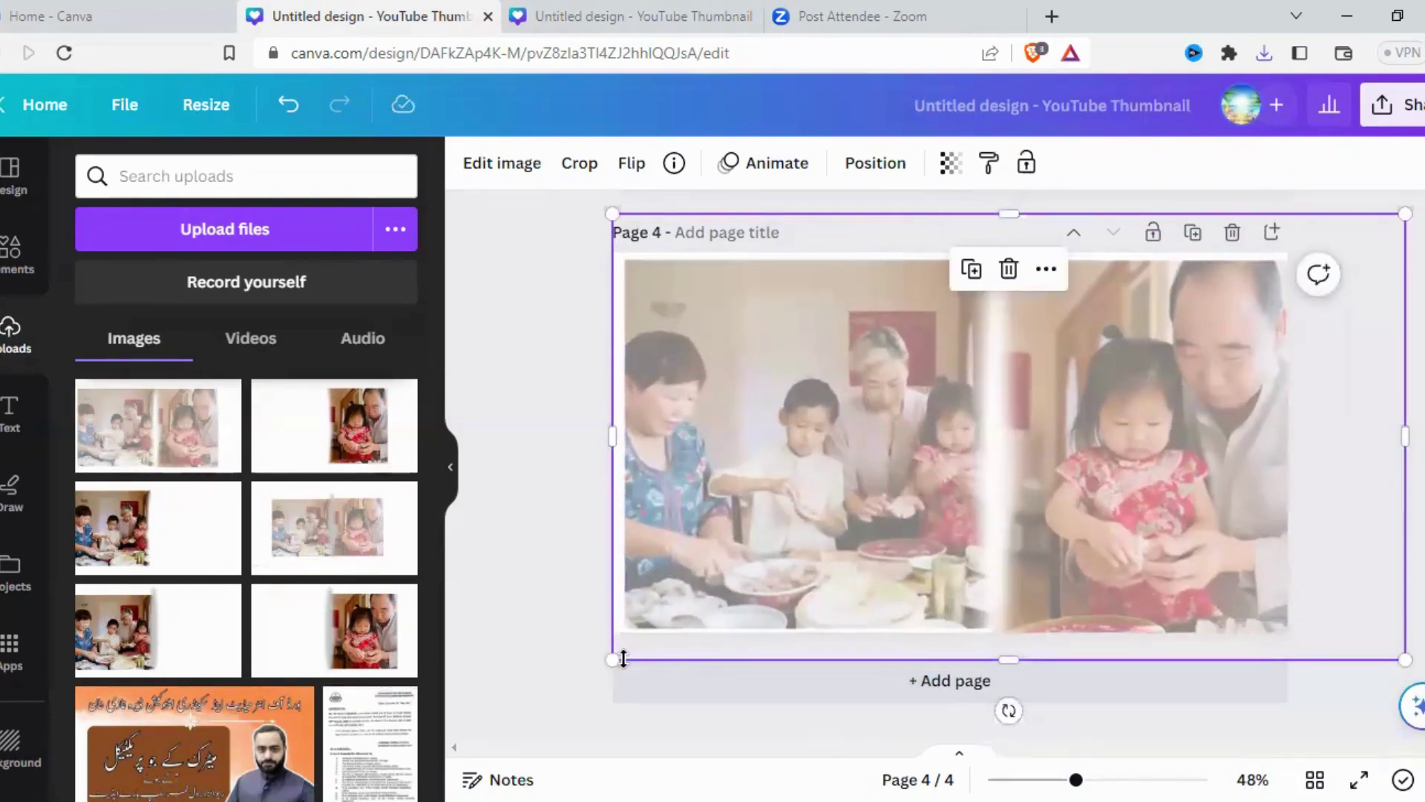
{"action": "left_click_drag", "start_coordinate": [612, 660], "coordinate": [602, 670]}
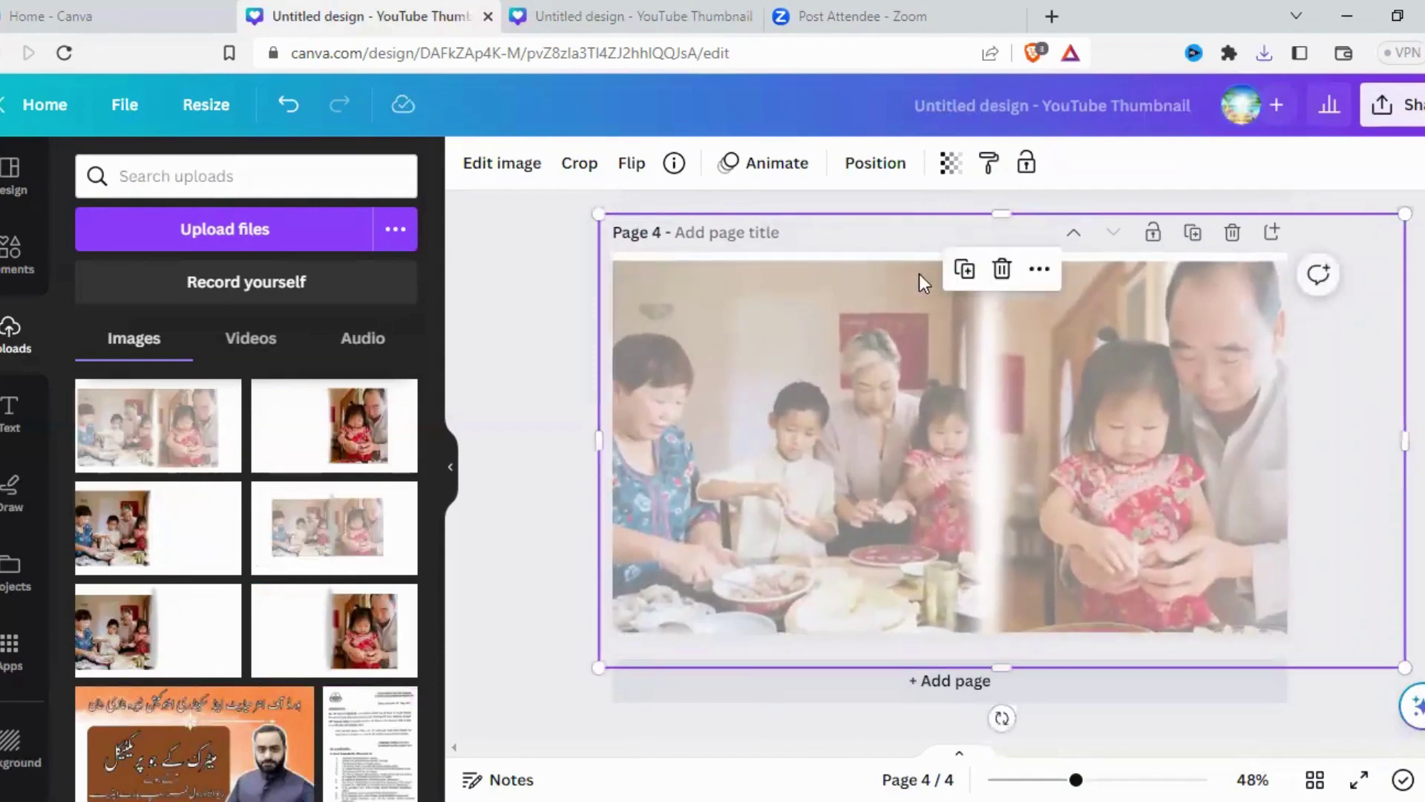
{"action": "left_click_drag", "start_coordinate": [1001, 201], "coordinate": [1000, 199]}
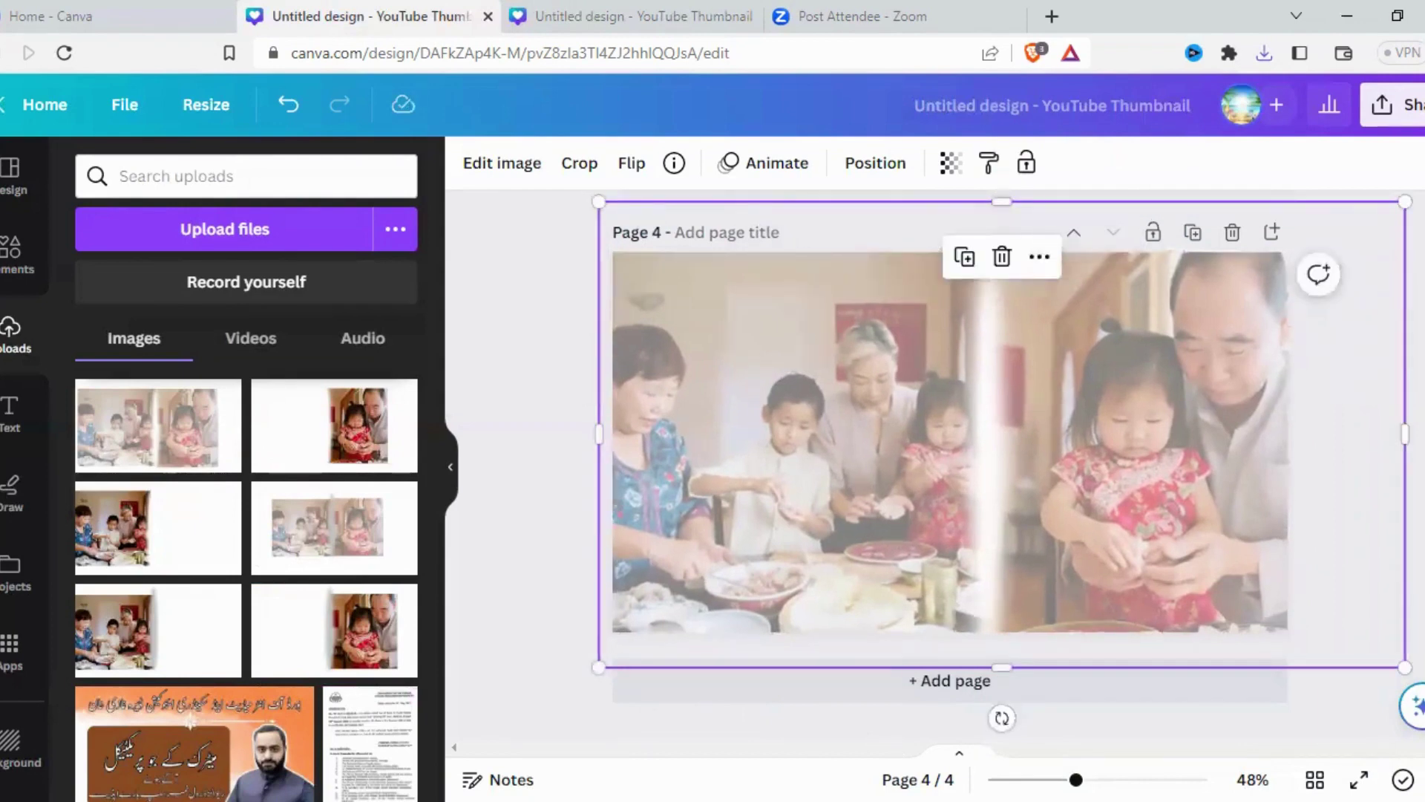
Step: Adjust the page 4 image: brightness −30, contrast 51, saturation 65, clarity 18
{"action": "left_click", "coordinate": [507, 171]}
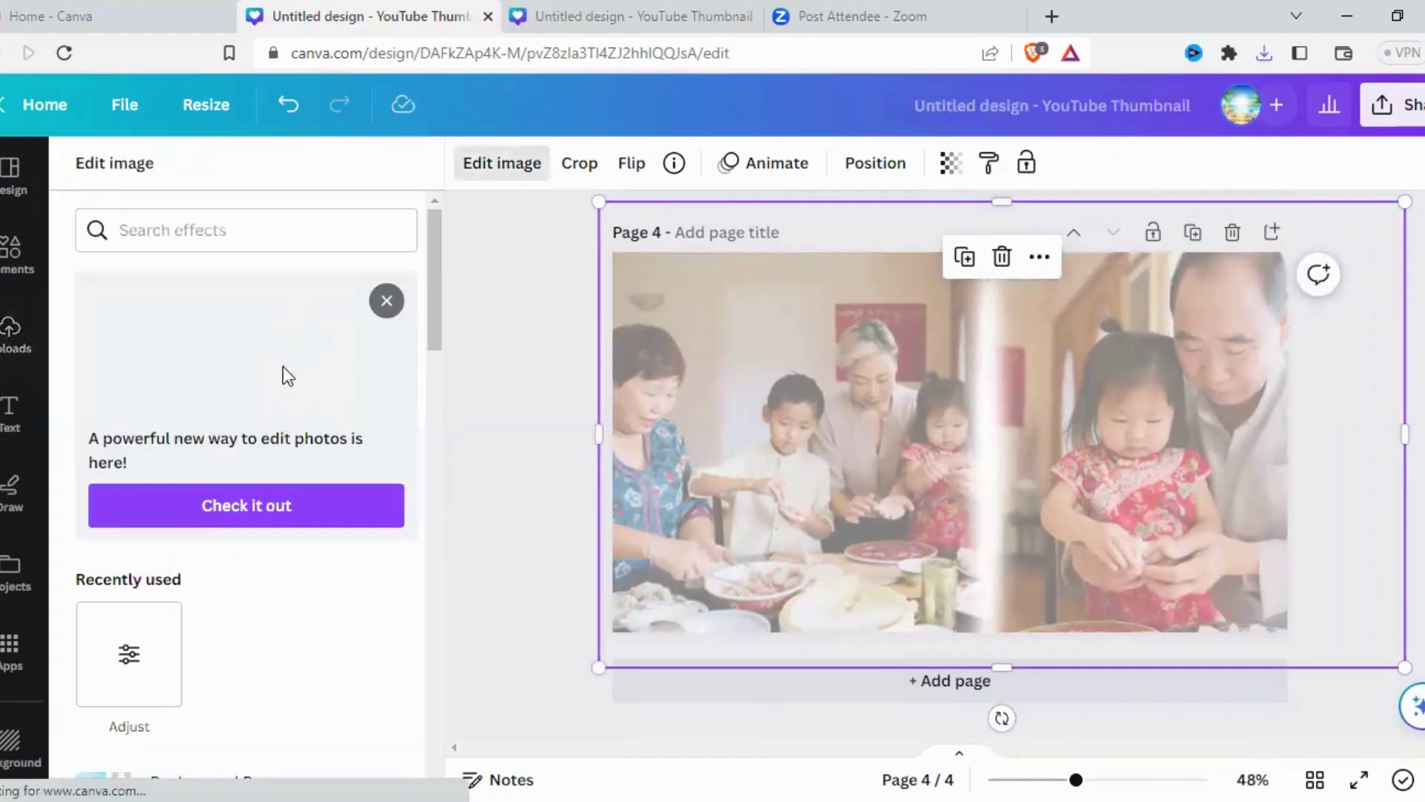
{"action": "scroll", "coordinate": [121, 483], "scroll_direction": "down", "scroll_amount": 3}
{"action": "left_click", "coordinate": [121, 439]}
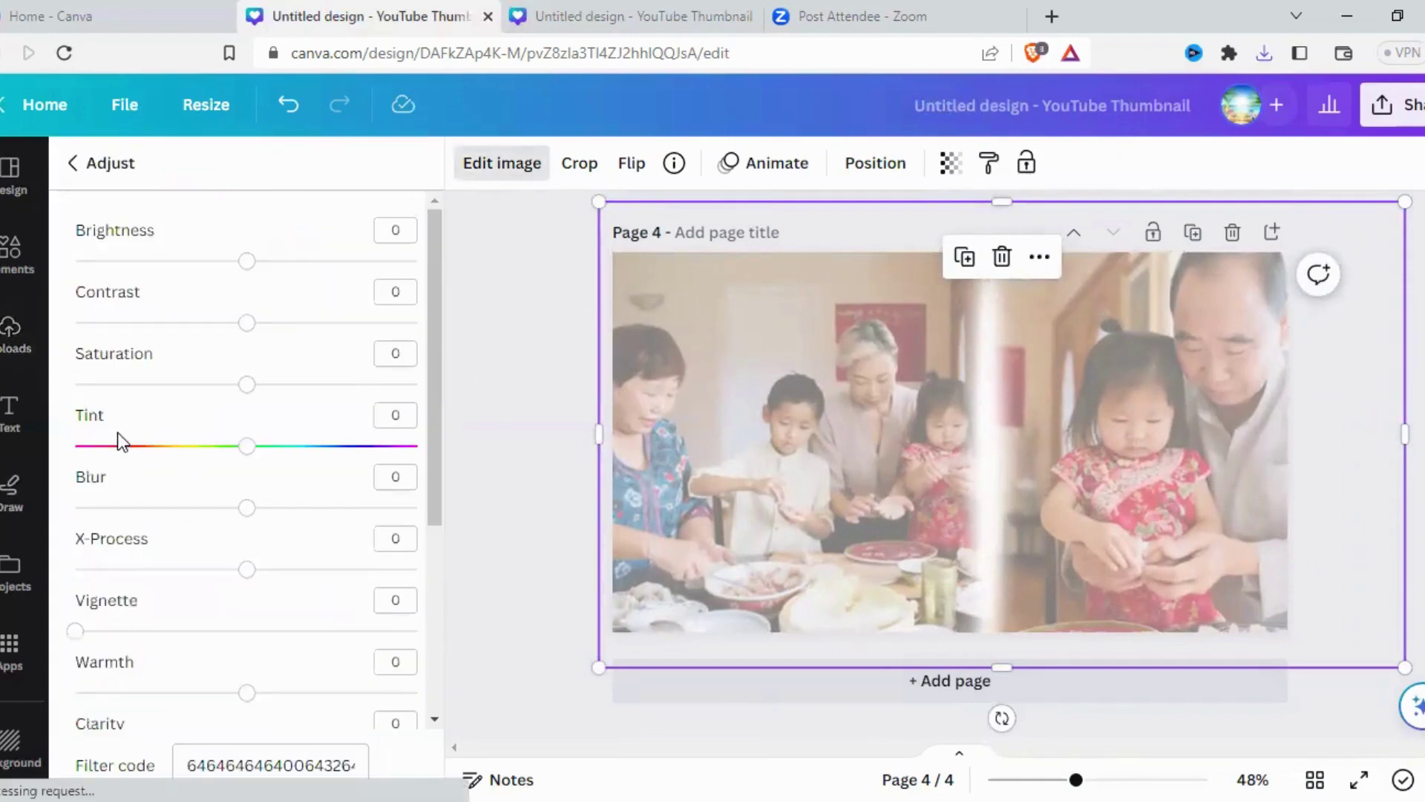
{"action": "scroll", "coordinate": [282, 416], "scroll_direction": "down", "scroll_amount": 2}
{"action": "scroll", "coordinate": [270, 338], "scroll_direction": "up", "scroll_amount": 2}
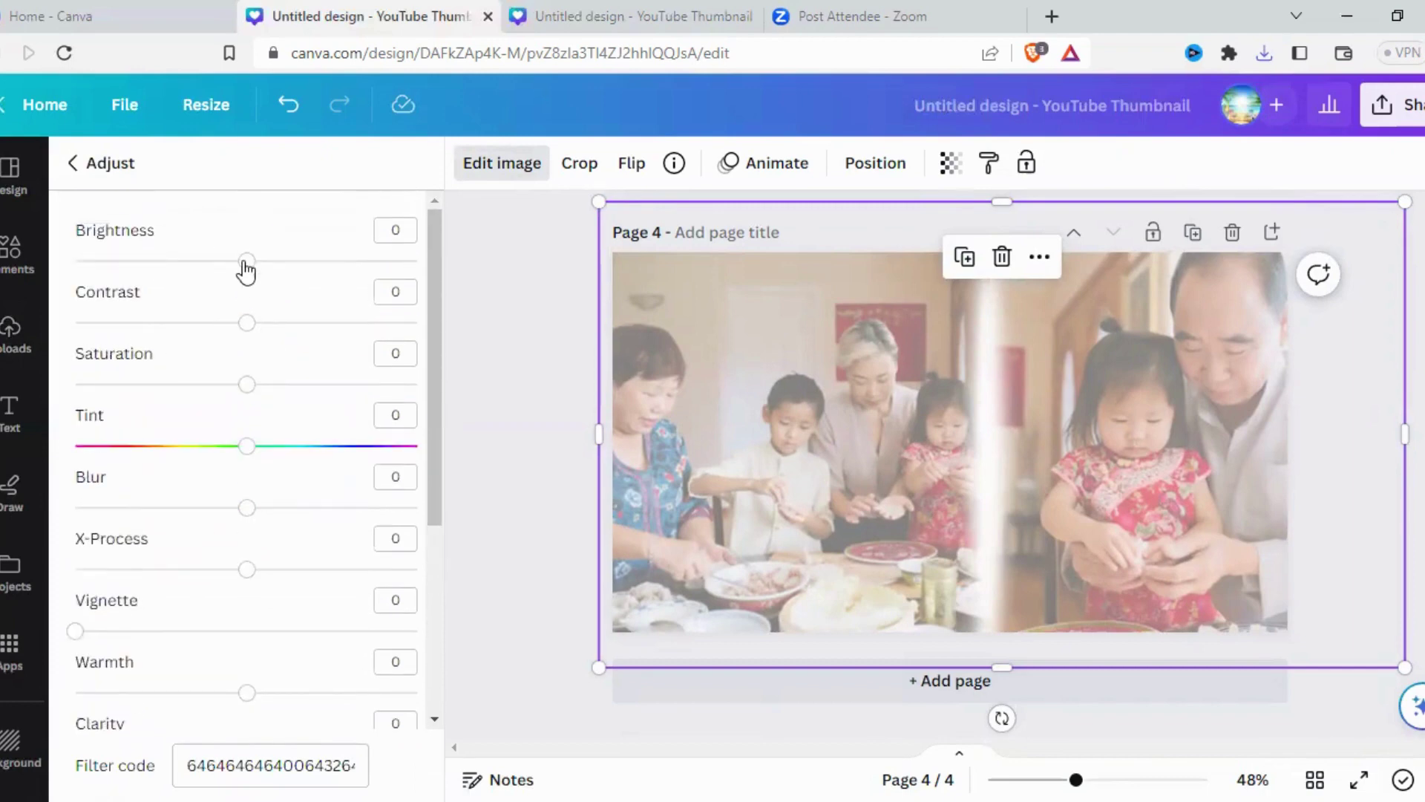
{"action": "left_click_drag", "start_coordinate": [246, 261], "coordinate": [194, 261]}
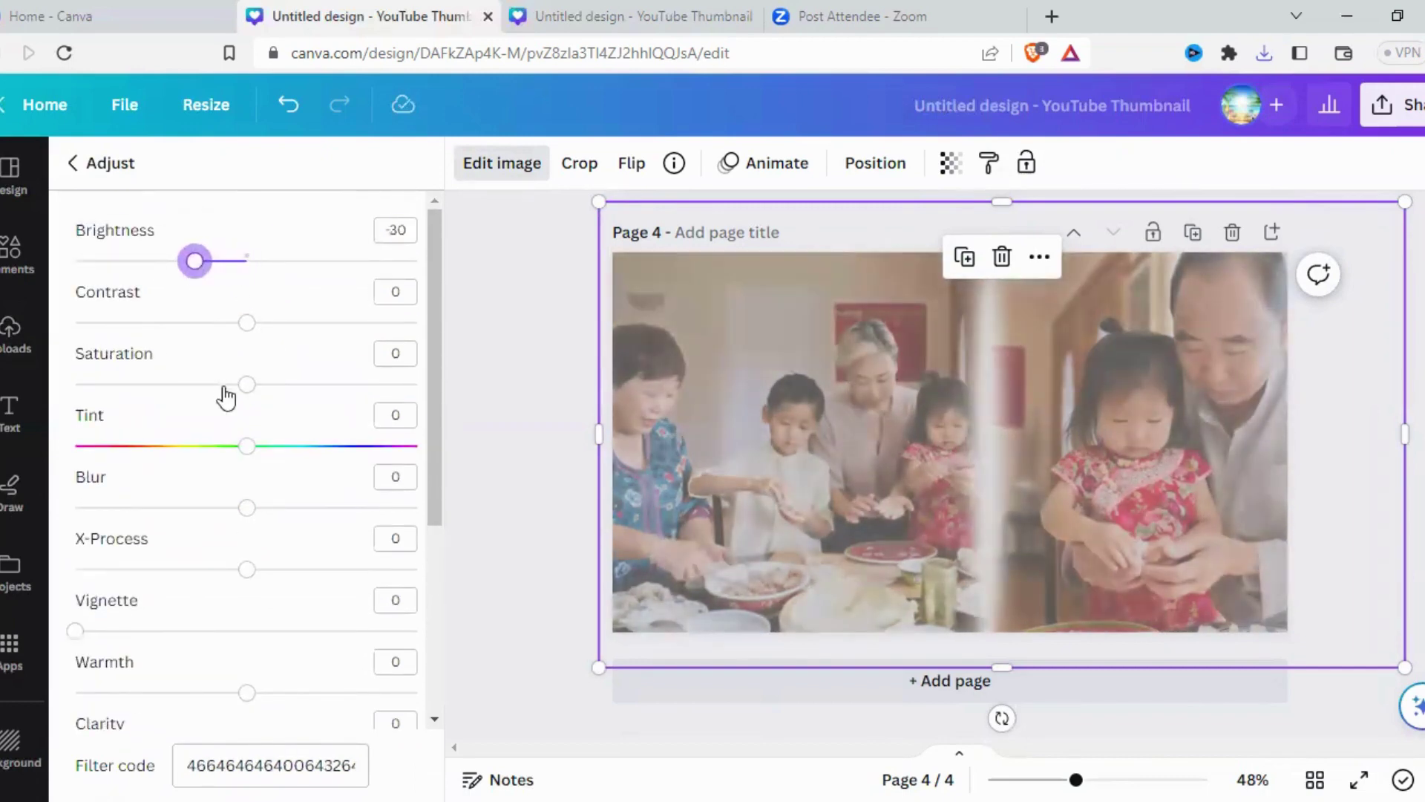
{"action": "left_click_drag", "start_coordinate": [255, 324], "coordinate": [336, 325]}
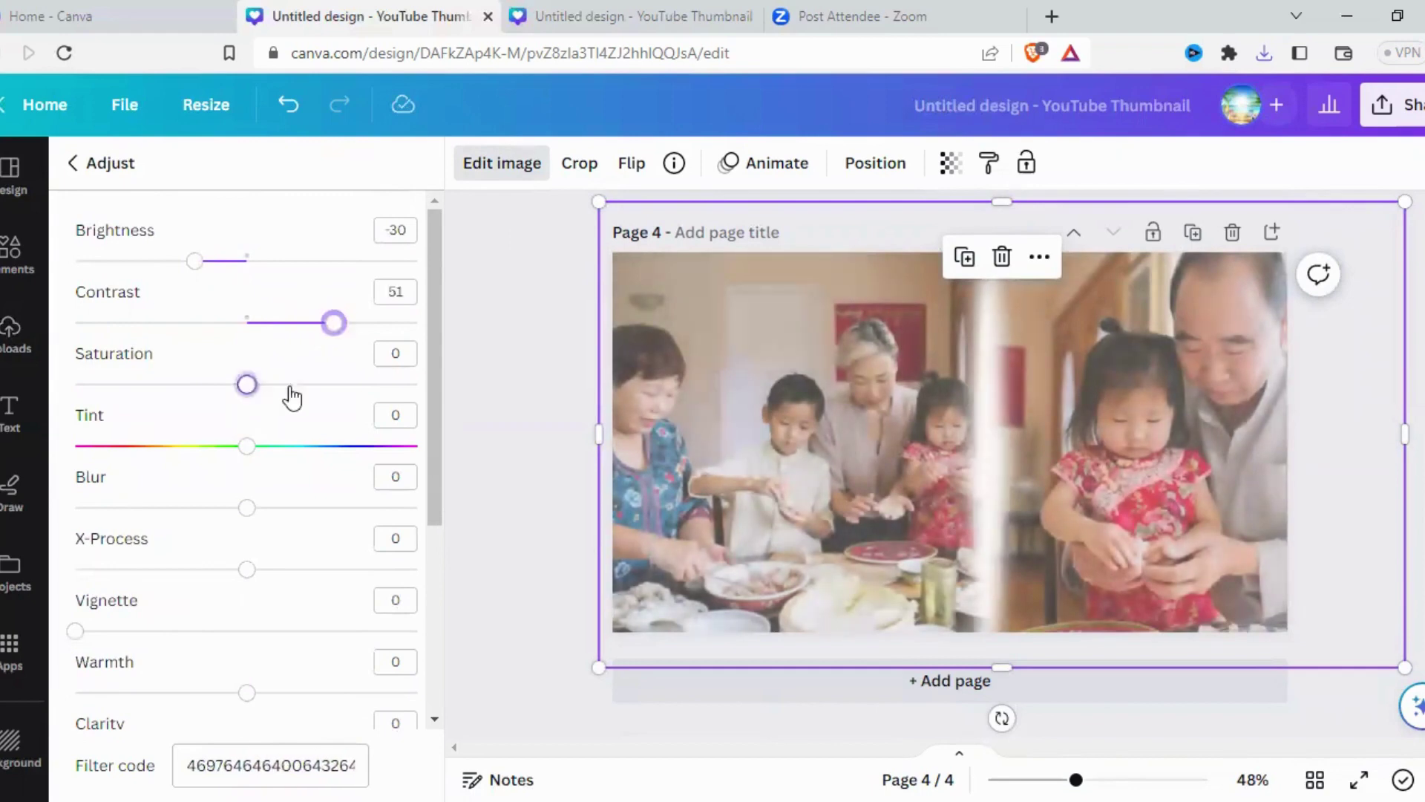
{"action": "left_click_drag", "start_coordinate": [247, 384], "coordinate": [360, 395]}
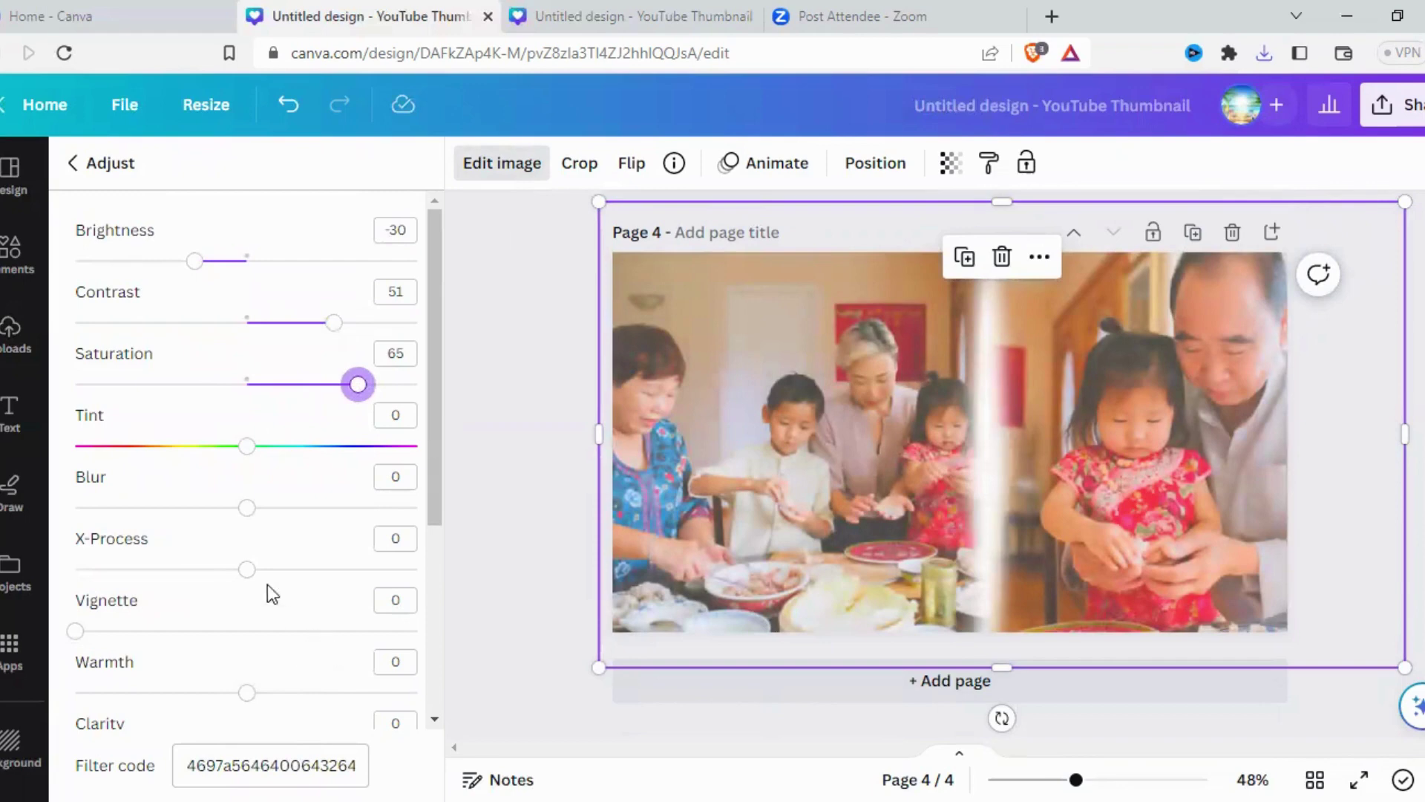
{"action": "scroll", "coordinate": [252, 479], "scroll_direction": "down", "scroll_amount": 4}
{"action": "scroll", "coordinate": [257, 494], "scroll_direction": "down", "scroll_amount": 1}
{"action": "scroll", "coordinate": [245, 475], "scroll_direction": "down", "scroll_amount": 1}
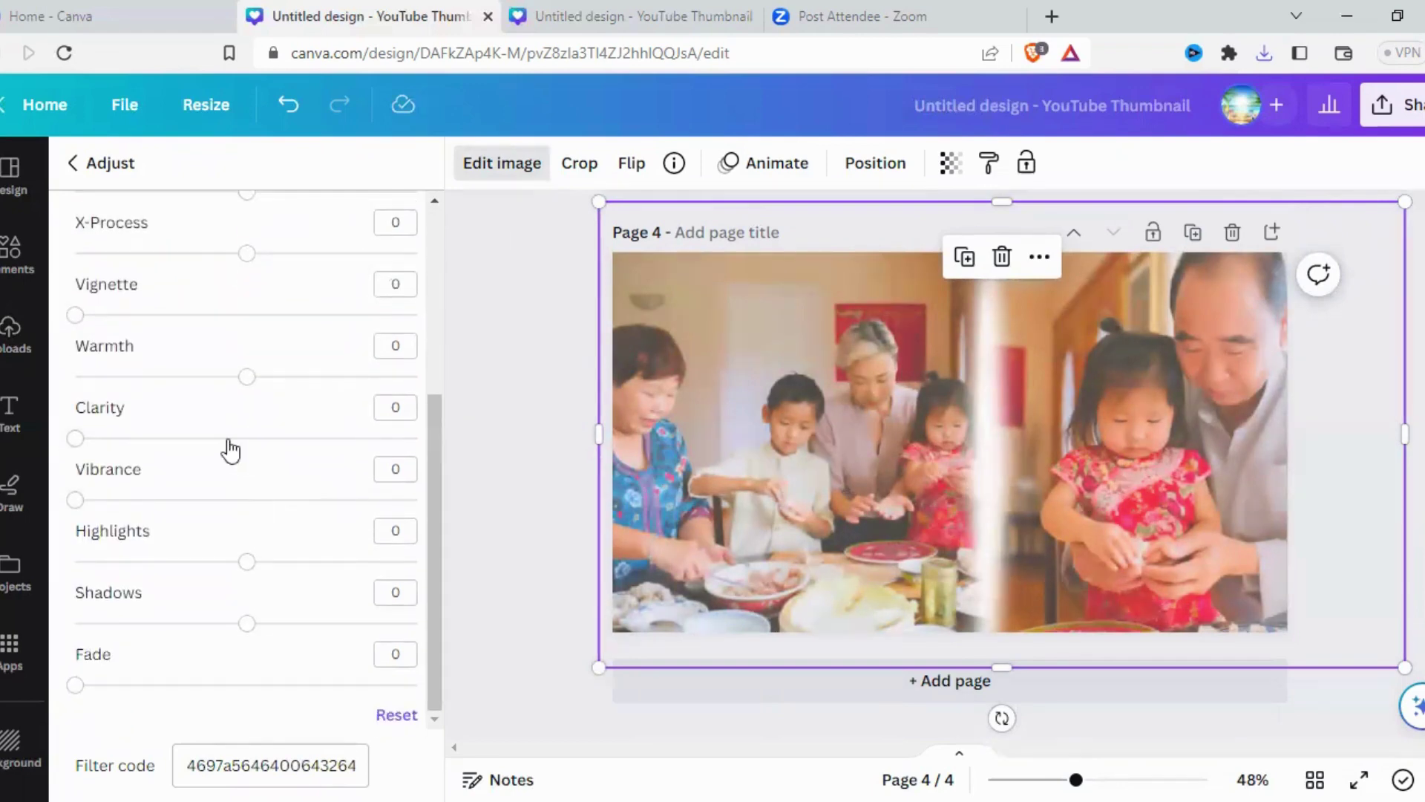
{"action": "mouse_move", "coordinate": [76, 440]}
{"action": "left_mouse_down"}
{"action": "mouse_move", "coordinate": [148, 446]}
{"action": "mouse_move", "coordinate": [136, 439]}
{"action": "left_mouse_up"}
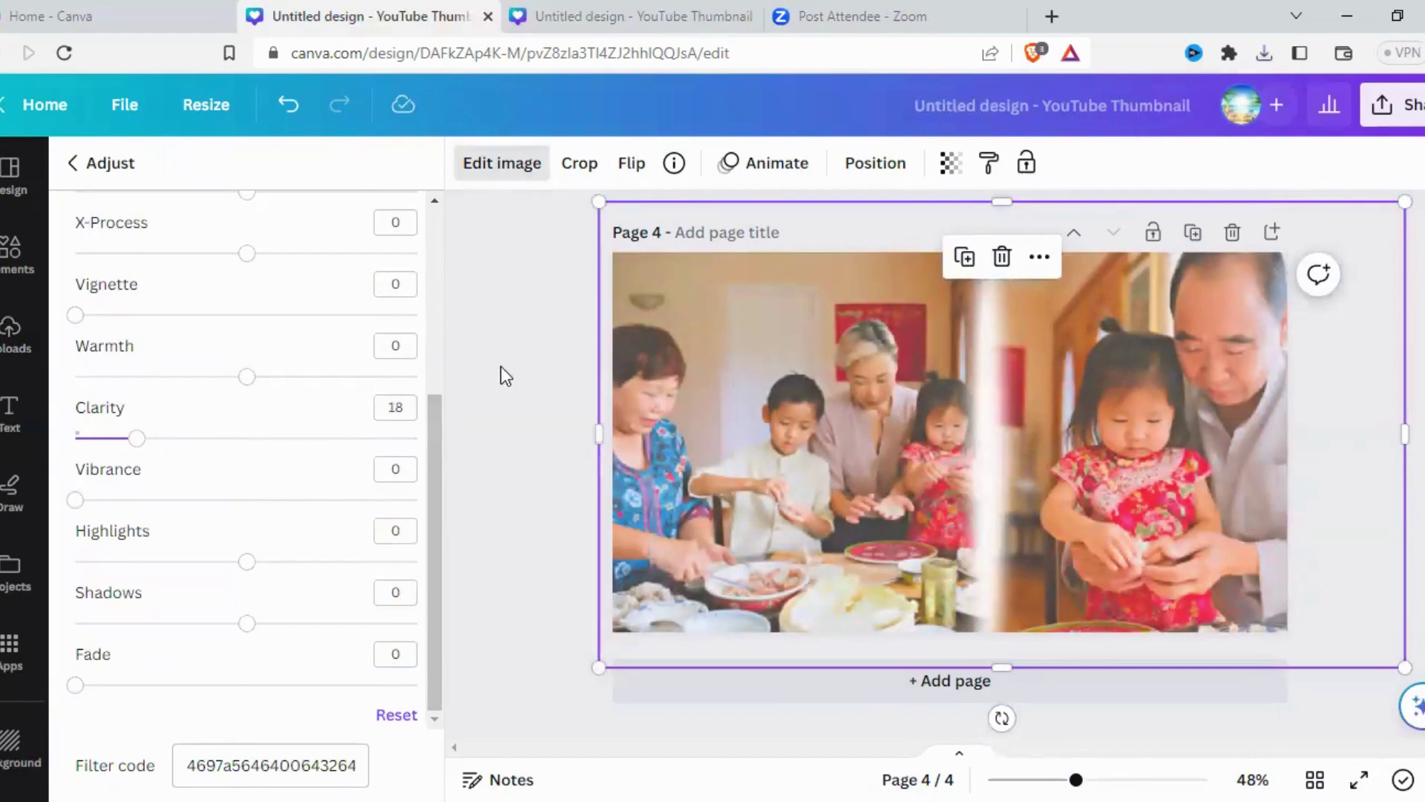
{"action": "left_click", "coordinate": [1103, 648]}
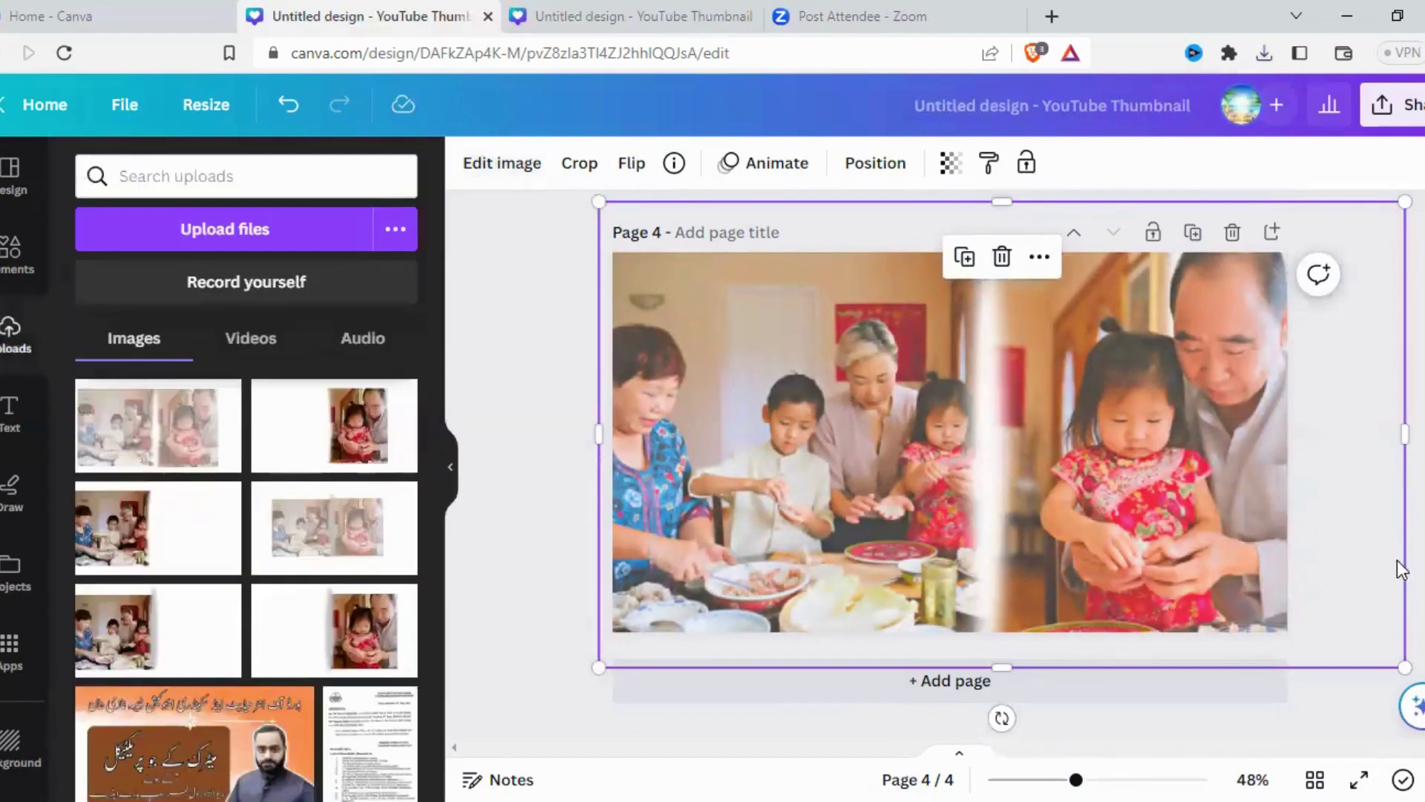
Step: Deselect and reselect the page 4 photo several times to inspect the colour-enhanced result
{"action": "left_click", "coordinate": [1416, 479]}
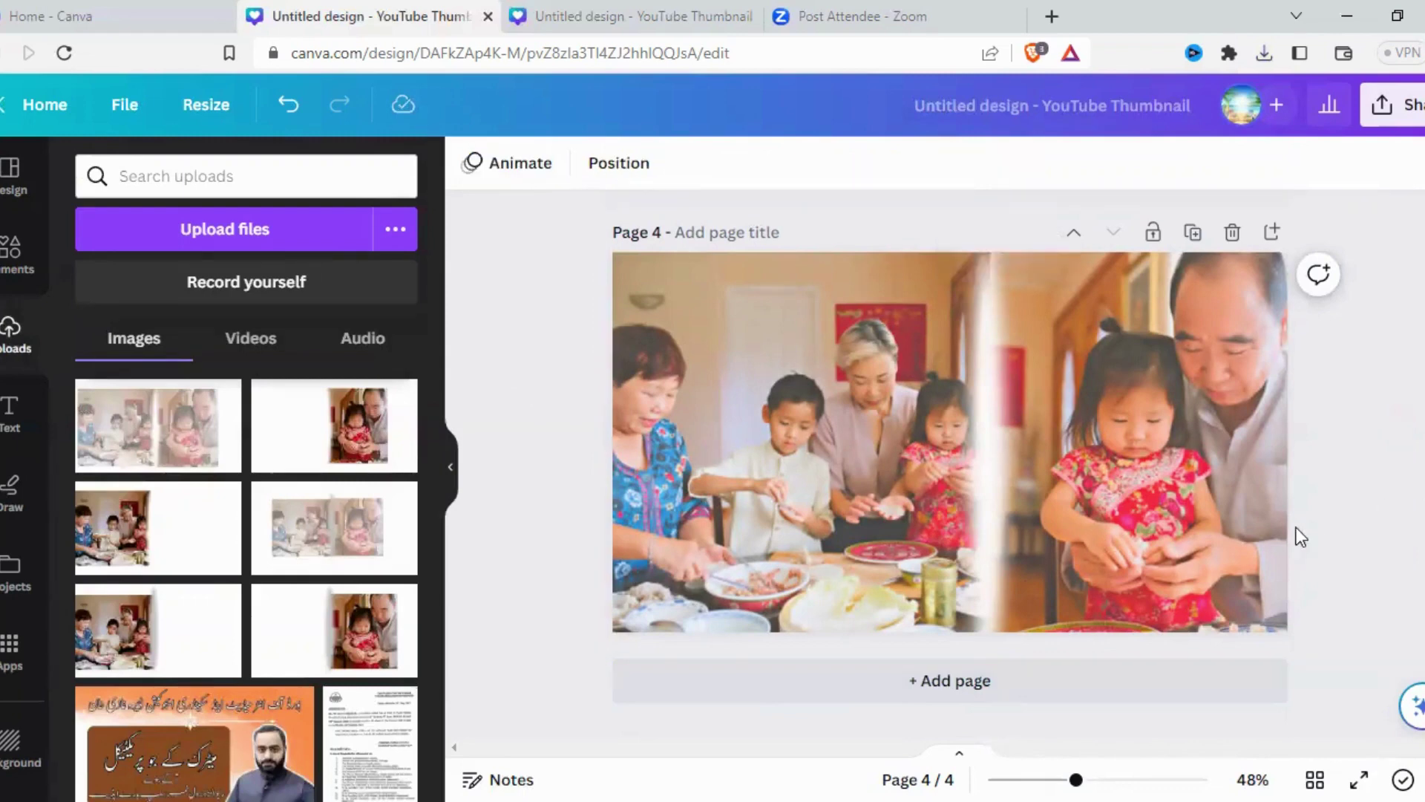
{"action": "left_click", "coordinate": [1080, 412]}
{"action": "left_click", "coordinate": [1407, 511]}
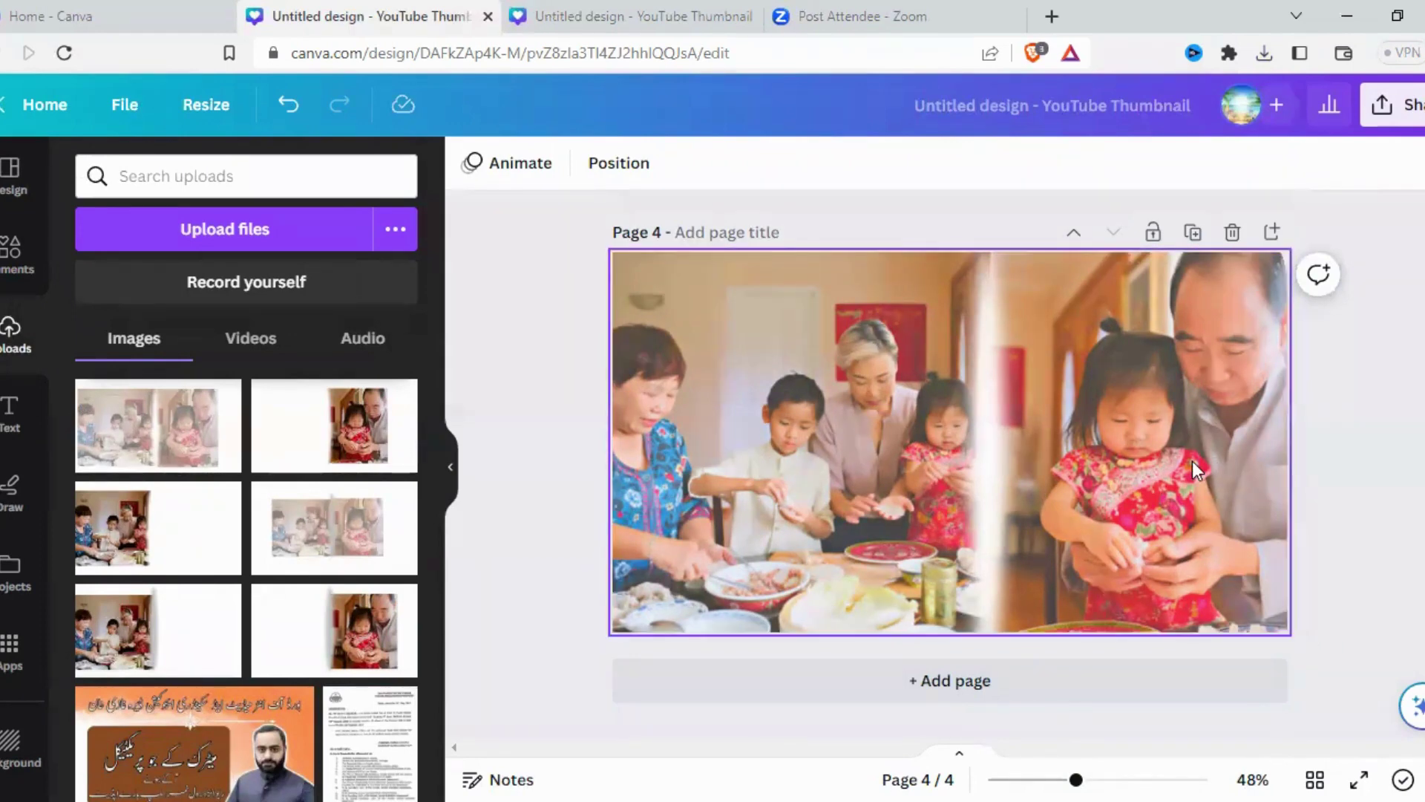
{"action": "left_click", "coordinate": [1221, 468]}
{"action": "left_click", "coordinate": [1313, 524]}
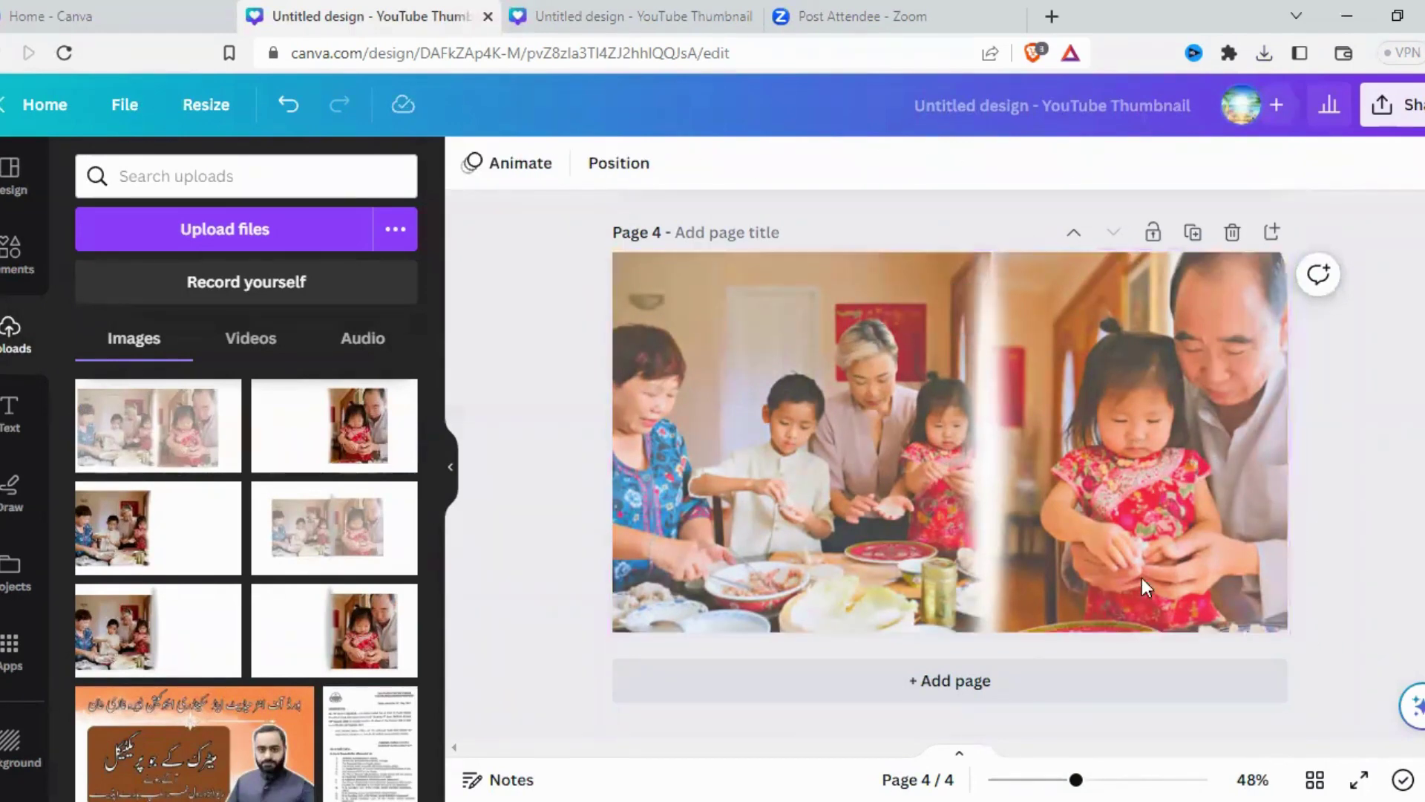
{"action": "left_click", "coordinate": [777, 523]}
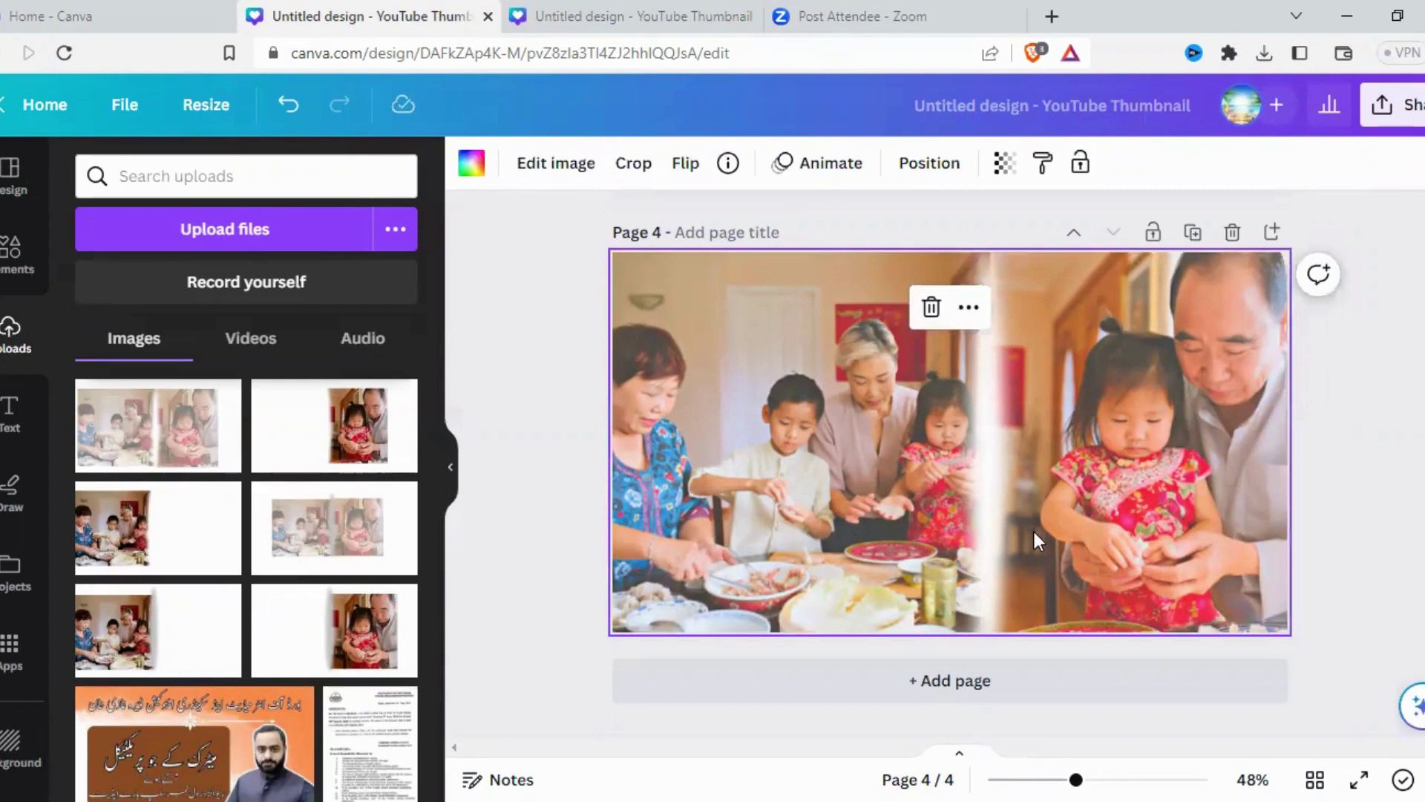
{"action": "left_click", "coordinate": [1395, 483]}
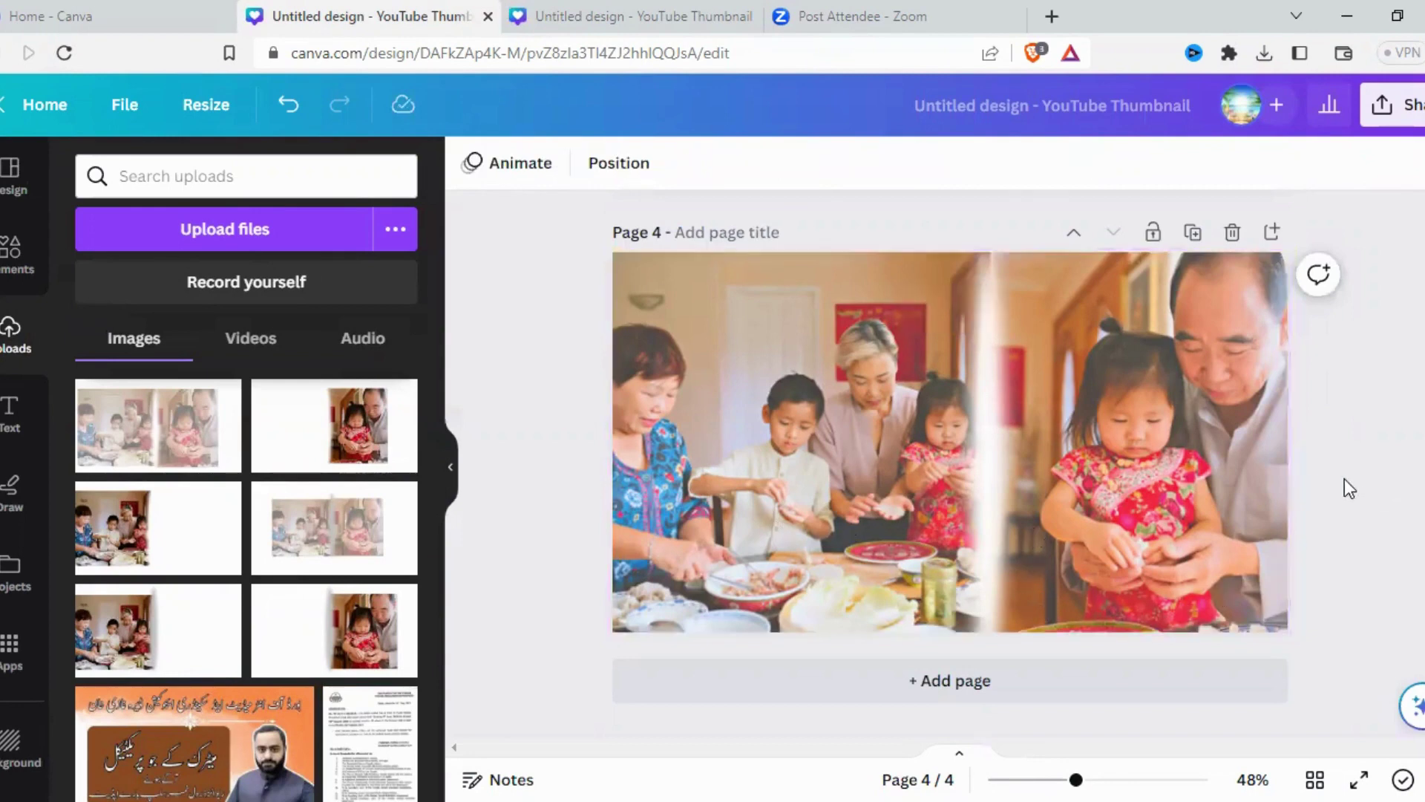
{"action": "left_click", "coordinate": [1201, 430]}
Step: Download only page 4, the finished colour-enhanced thumbnail, as a PNG file
{"action": "left_click", "coordinate": [1395, 105]}
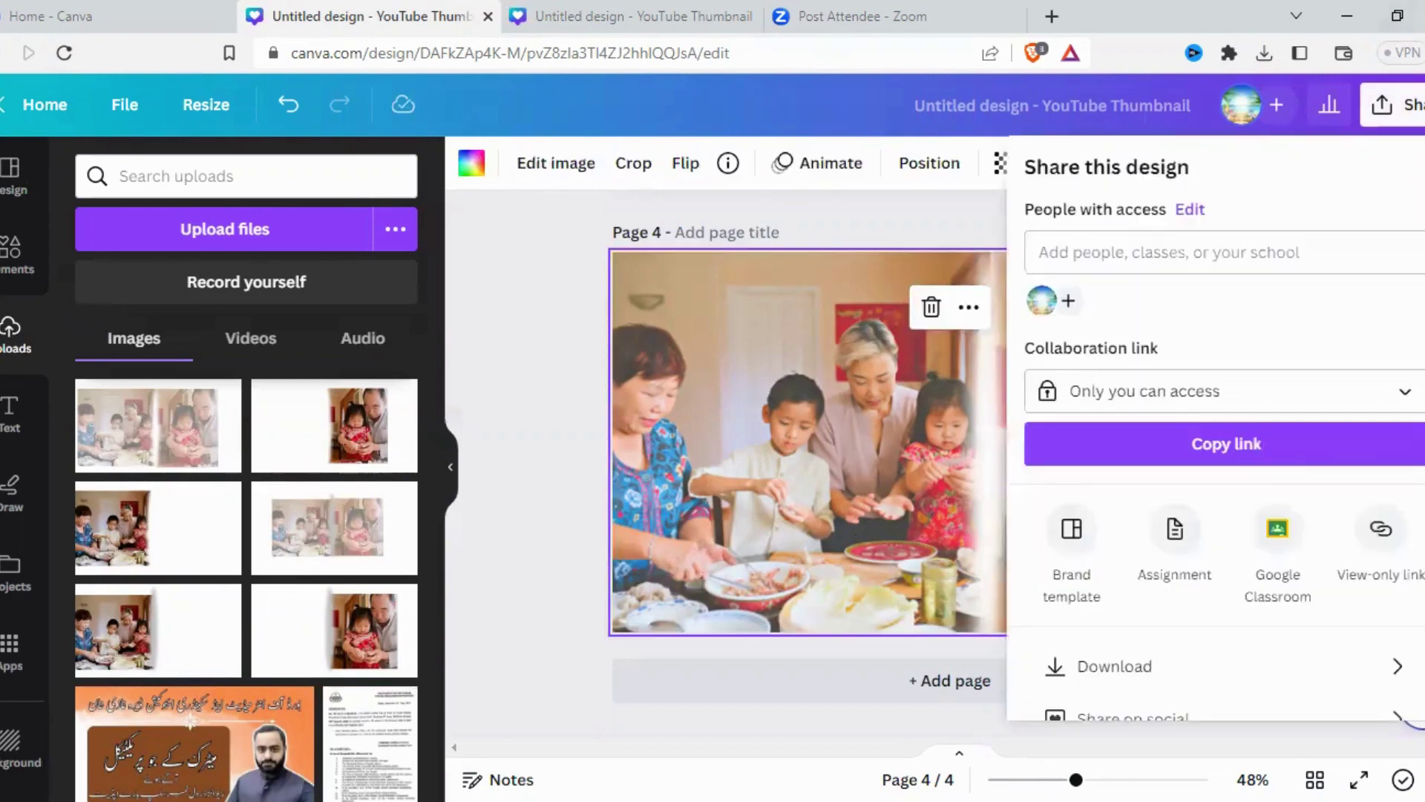
{"action": "left_click", "coordinate": [1170, 667]}
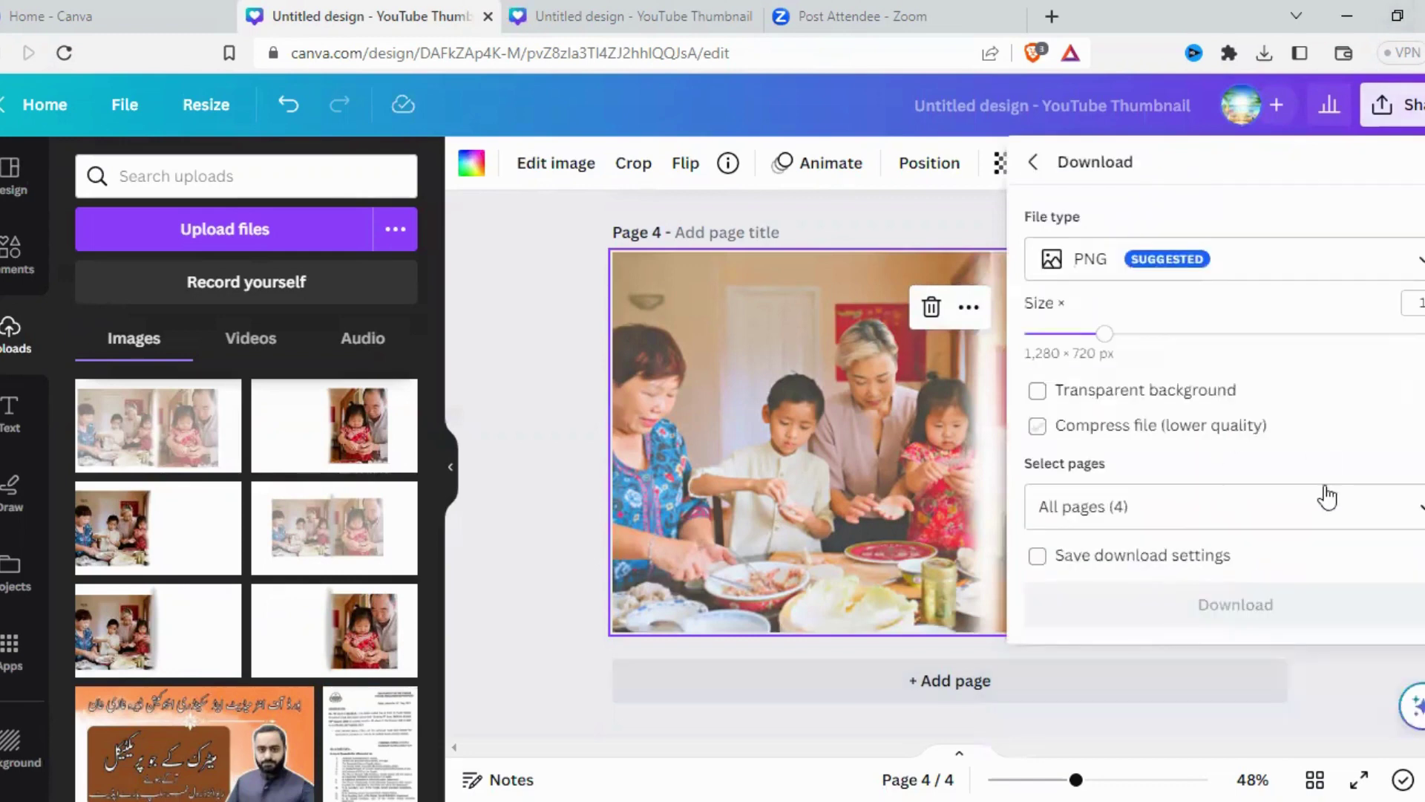
{"action": "left_click", "coordinate": [1415, 513]}
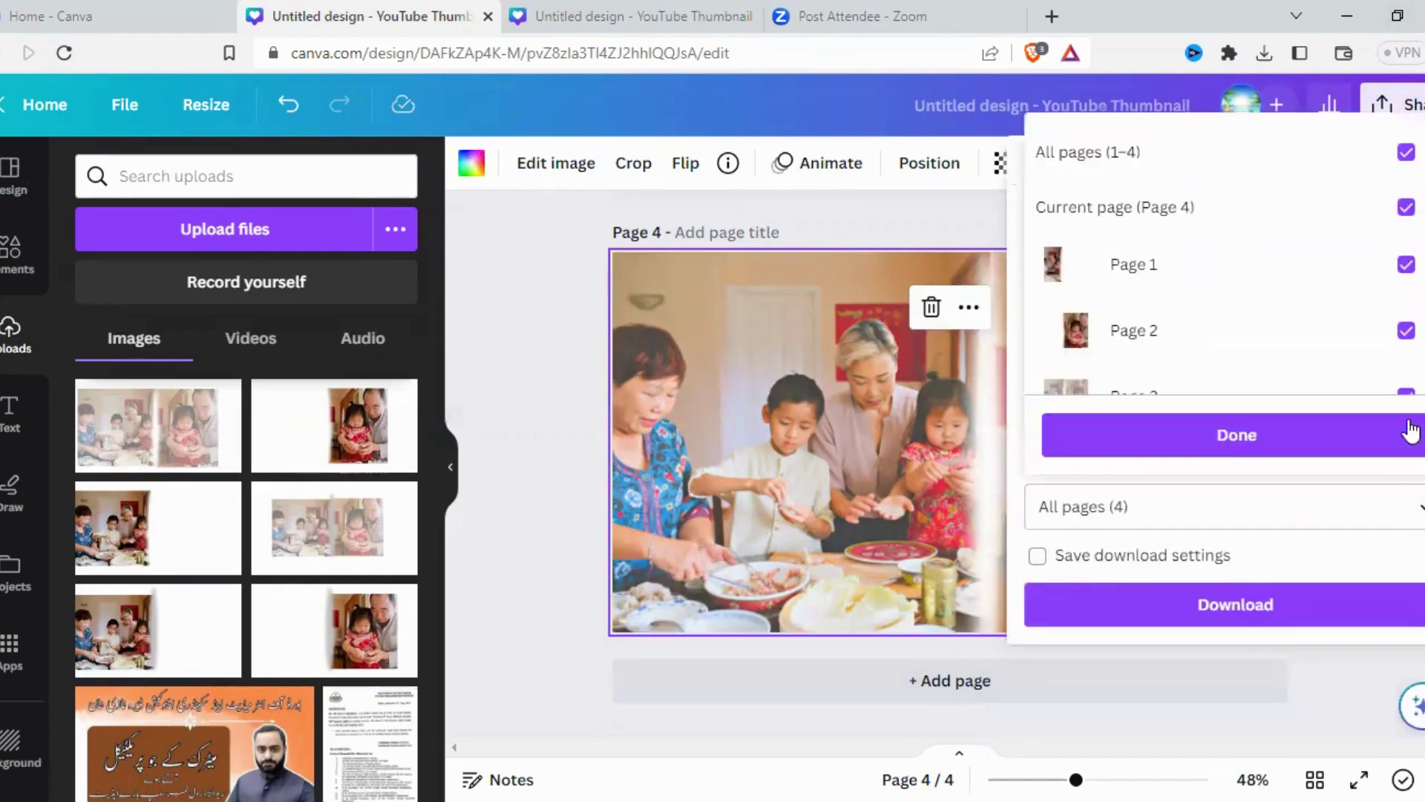
{"action": "scroll", "coordinate": [1401, 226], "scroll_direction": "down", "scroll_amount": 2}
{"action": "scroll", "coordinate": [1401, 223], "scroll_direction": "up", "scroll_amount": 1}
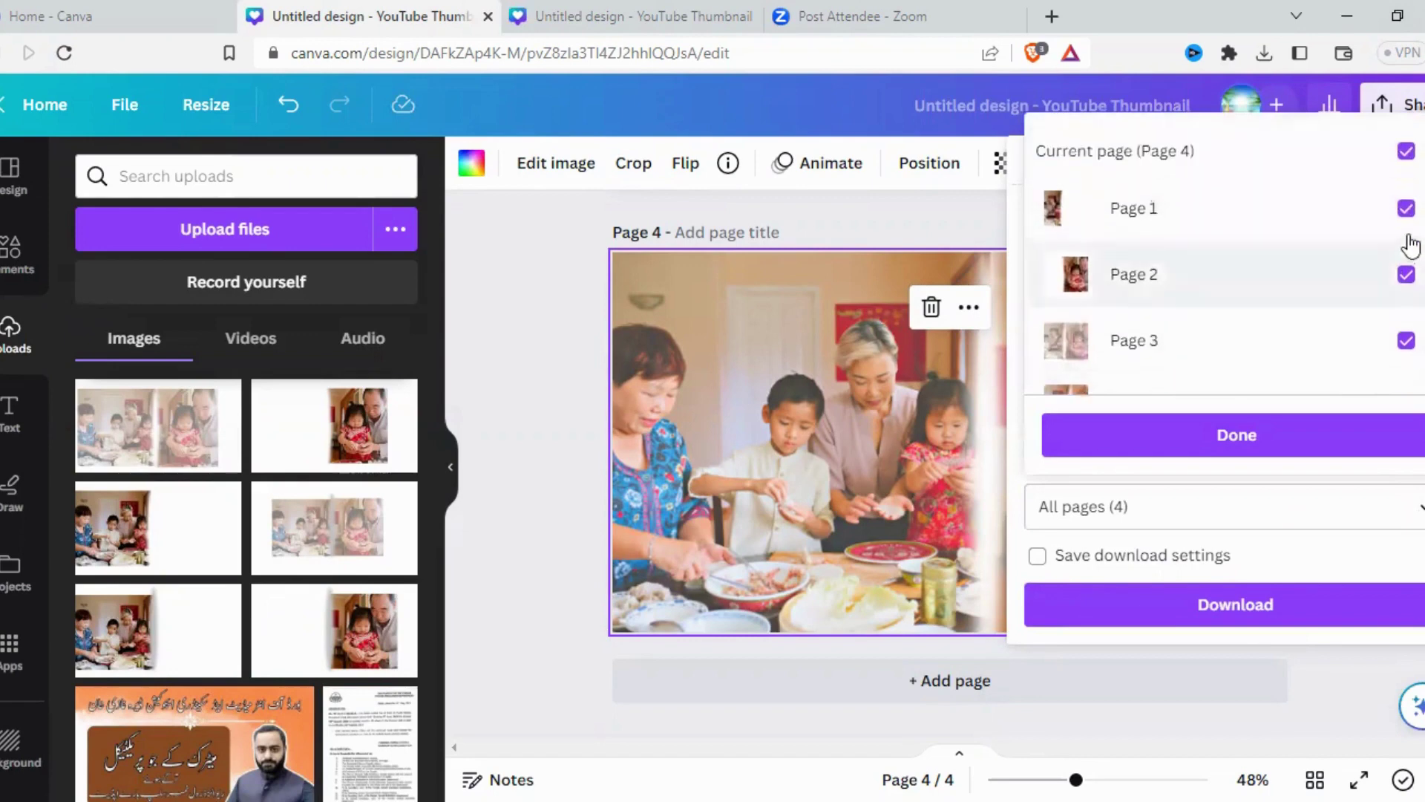
{"action": "scroll", "coordinate": [1401, 219], "scroll_direction": "up", "scroll_amount": 1}
{"action": "left_click", "coordinate": [1386, 157]}
{"action": "scroll", "coordinate": [1381, 223], "scroll_direction": "down", "scroll_amount": 2}
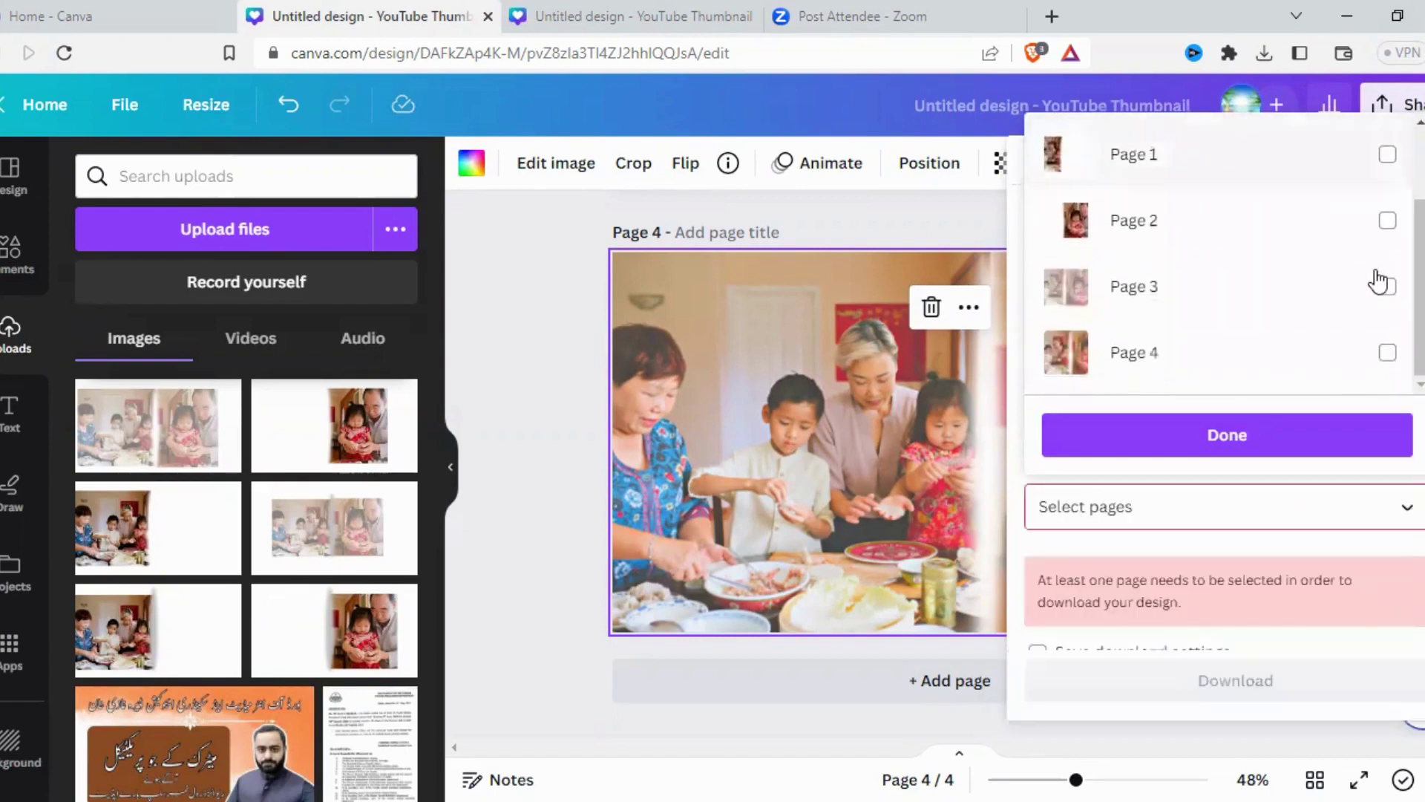
{"action": "left_click", "coordinate": [1388, 353]}
{"action": "left_click", "coordinate": [1321, 445]}
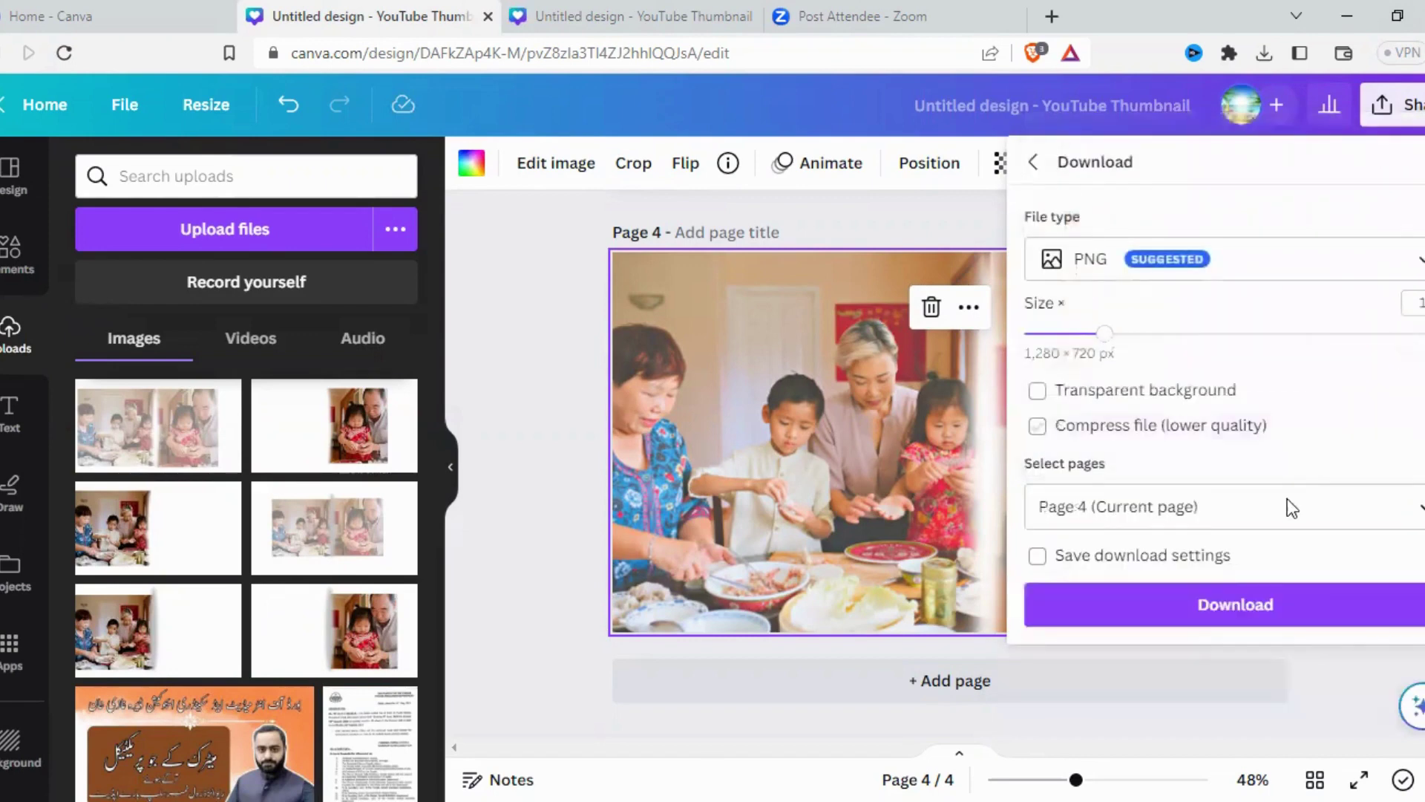
{"action": "left_click", "coordinate": [1191, 612]}
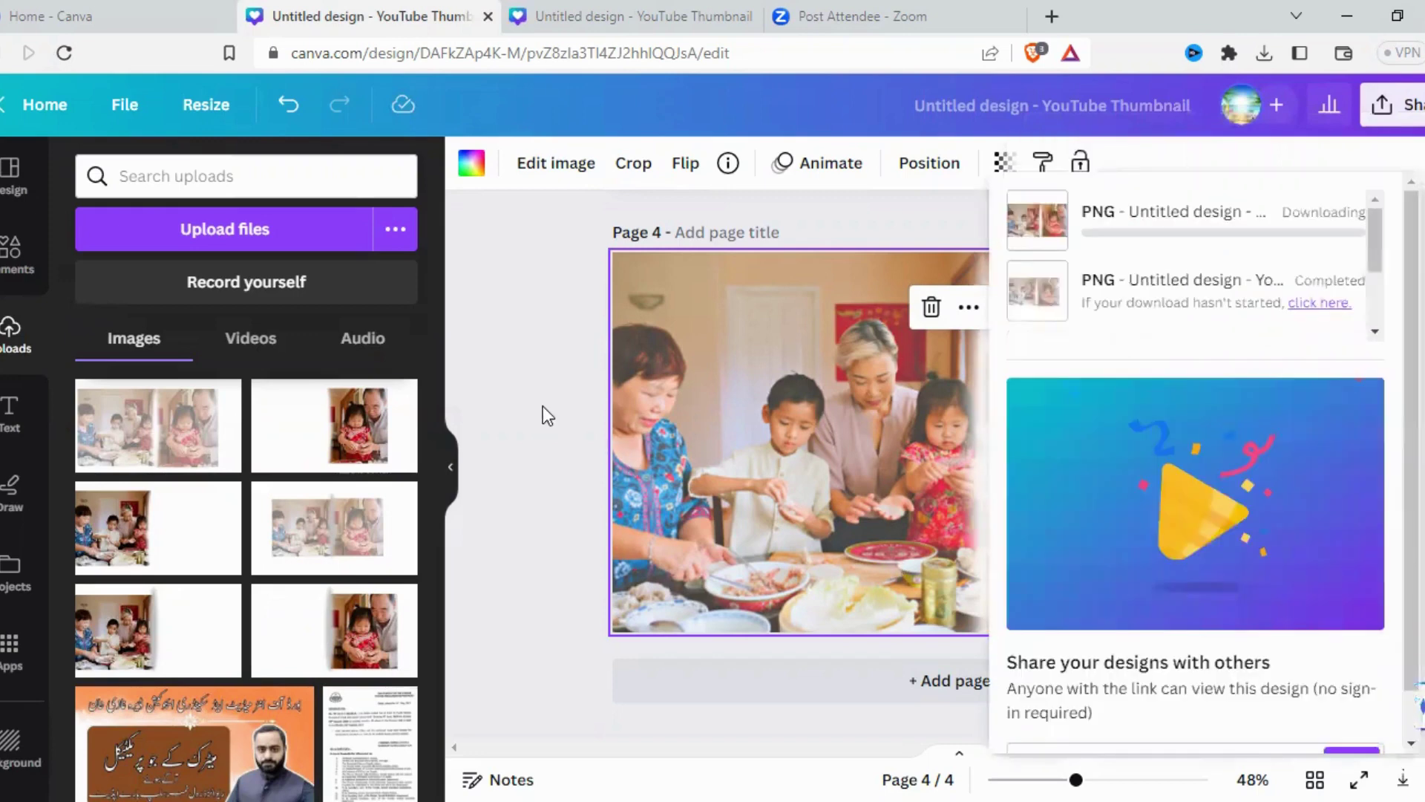